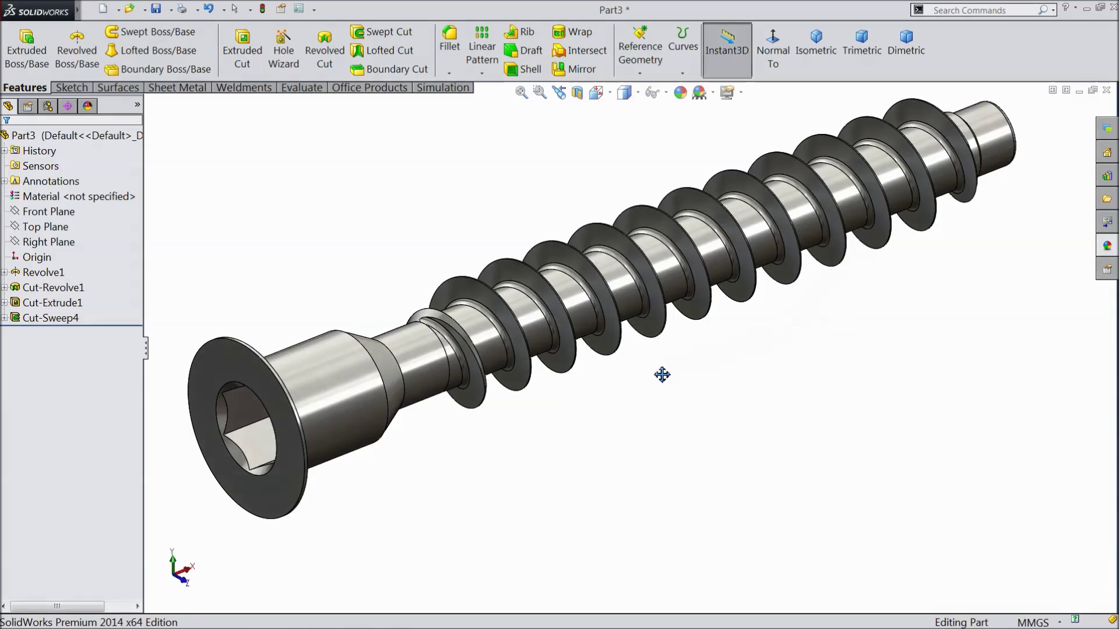
# Leave Pan mode and orbit the finished screw to view it from another angle.
pyautogui.rightClick(662, 374)
pyautogui.click(670, 379)
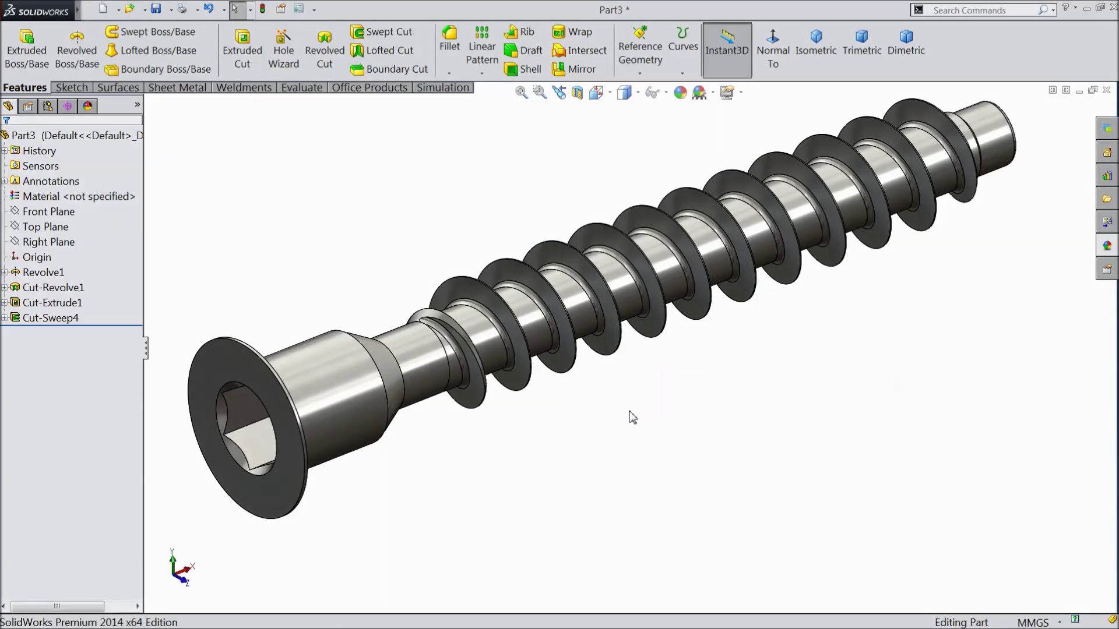
pyautogui.moveTo(632, 417); pyautogui.dragTo(731, 386, button='middle')
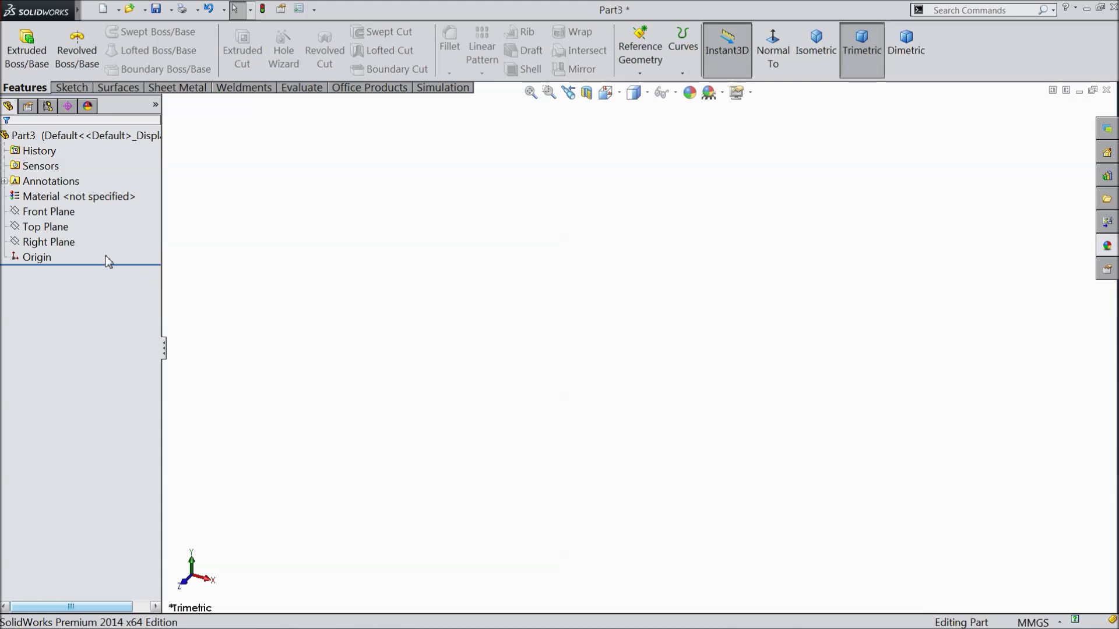
# Sketch on the Front Plane a 175.12 mm horizontal construction centerline ending at the origin.
pyautogui.click(50, 211)
pyautogui.click(88, 195)
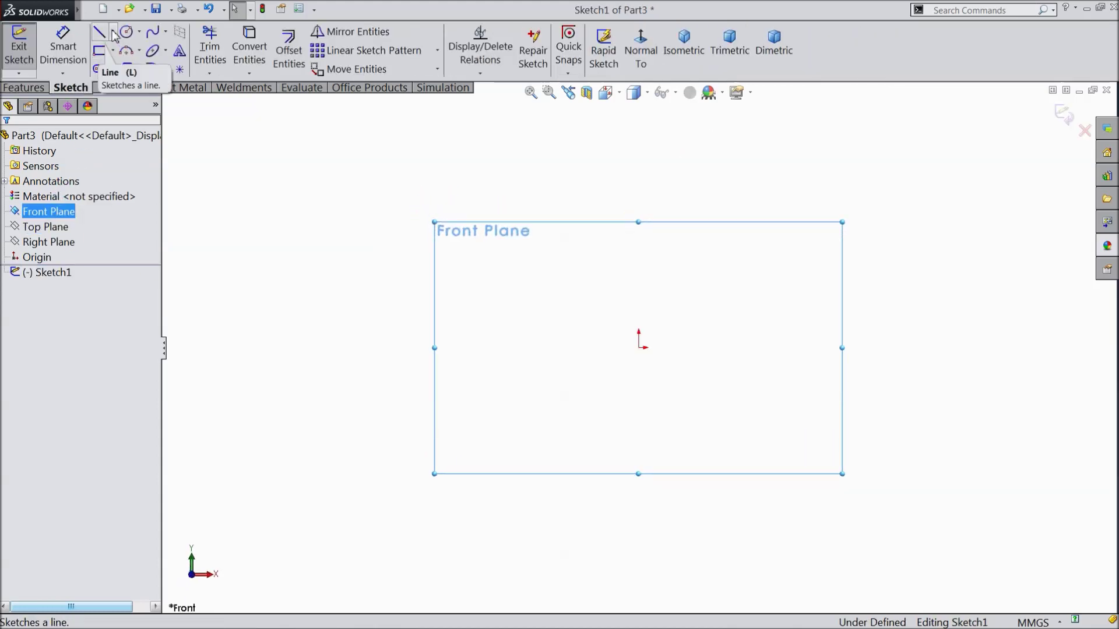
pyautogui.click(113, 33)
pyautogui.click(126, 68)
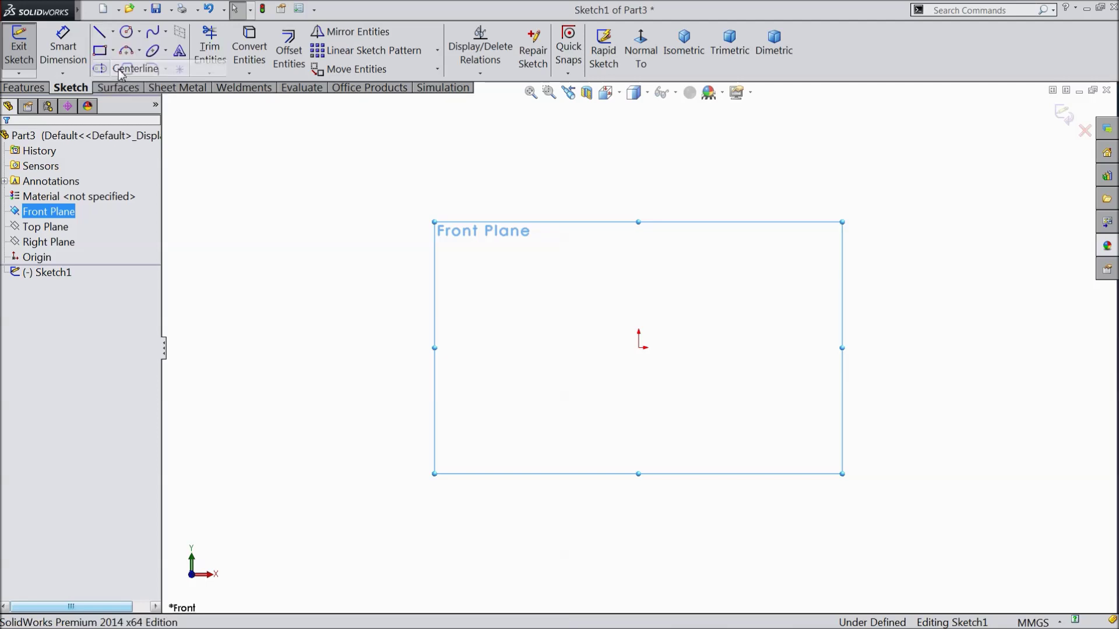
pyautogui.click(1040, 348)
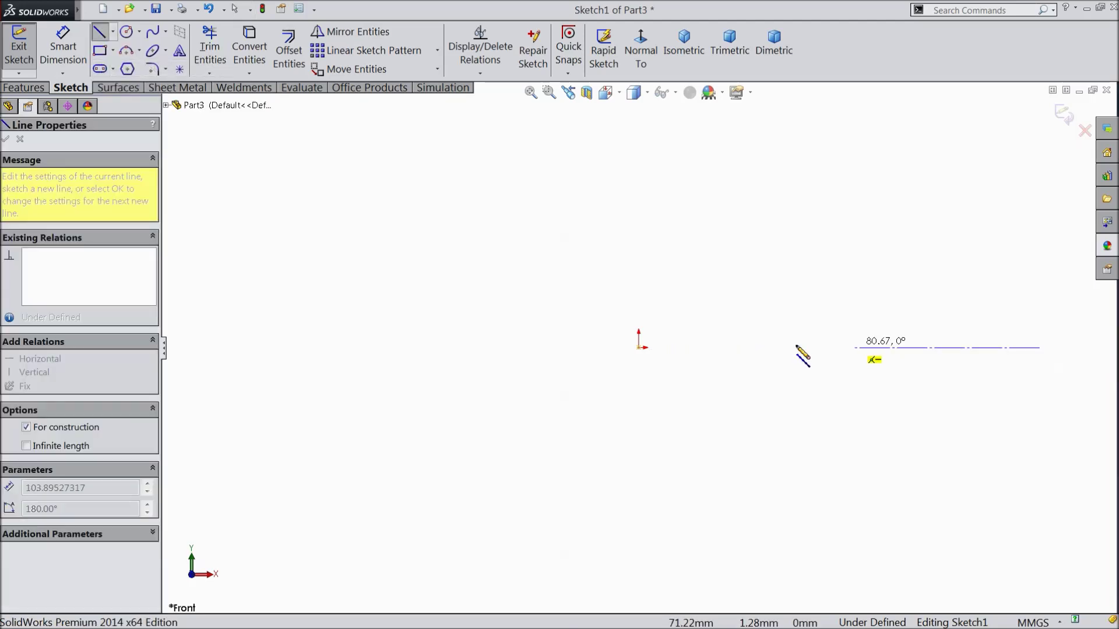
pyautogui.click(639, 348)
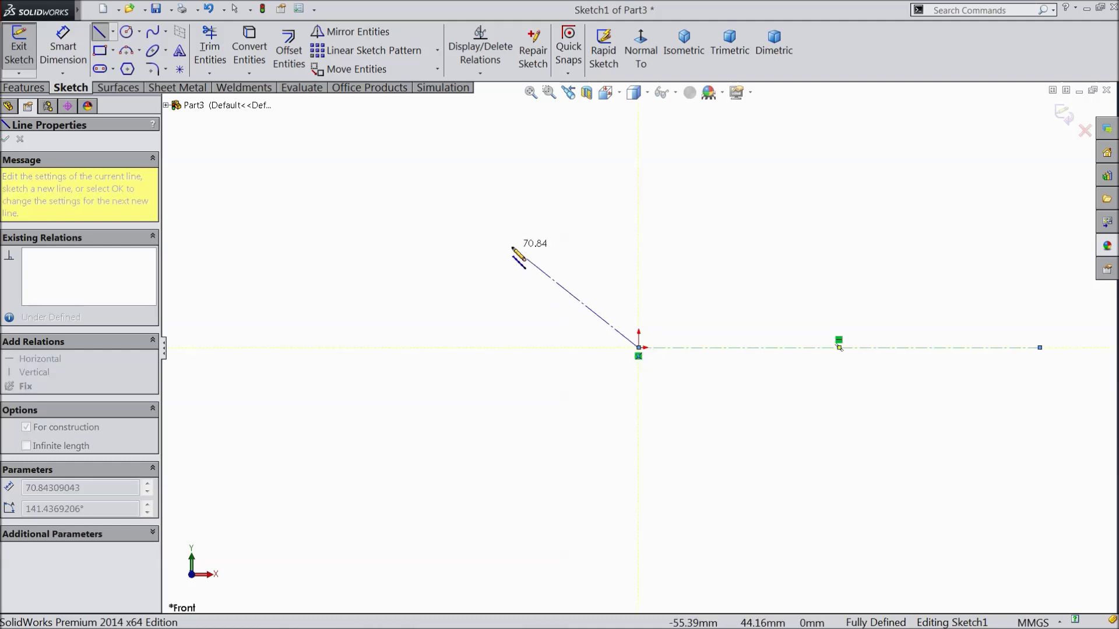
pyautogui.rightClick(512, 237)
pyautogui.click(533, 110)
# Draw the profile's base line, head edge, top chamfer, first step and narrow neck.
pyautogui.press('l')
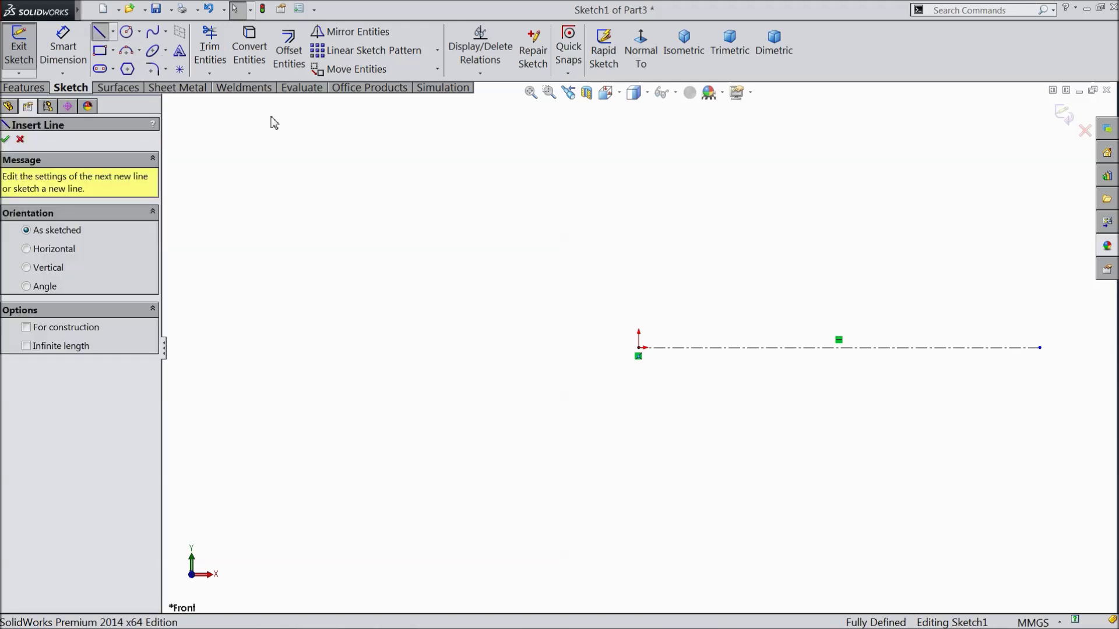
pyautogui.click(1039, 348)
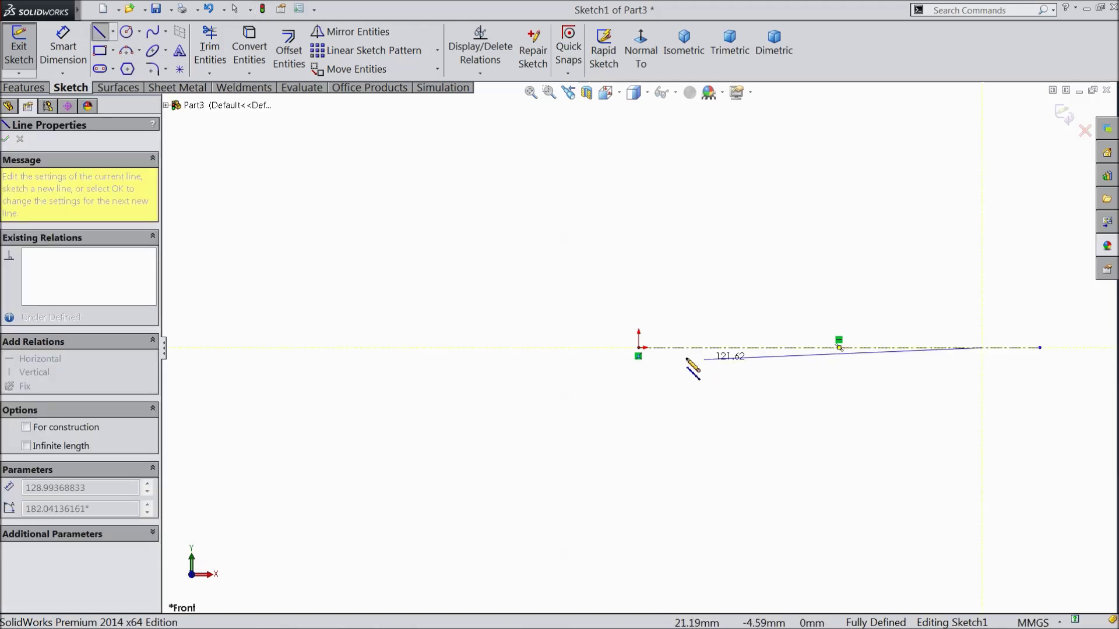
pyautogui.click(639, 348)
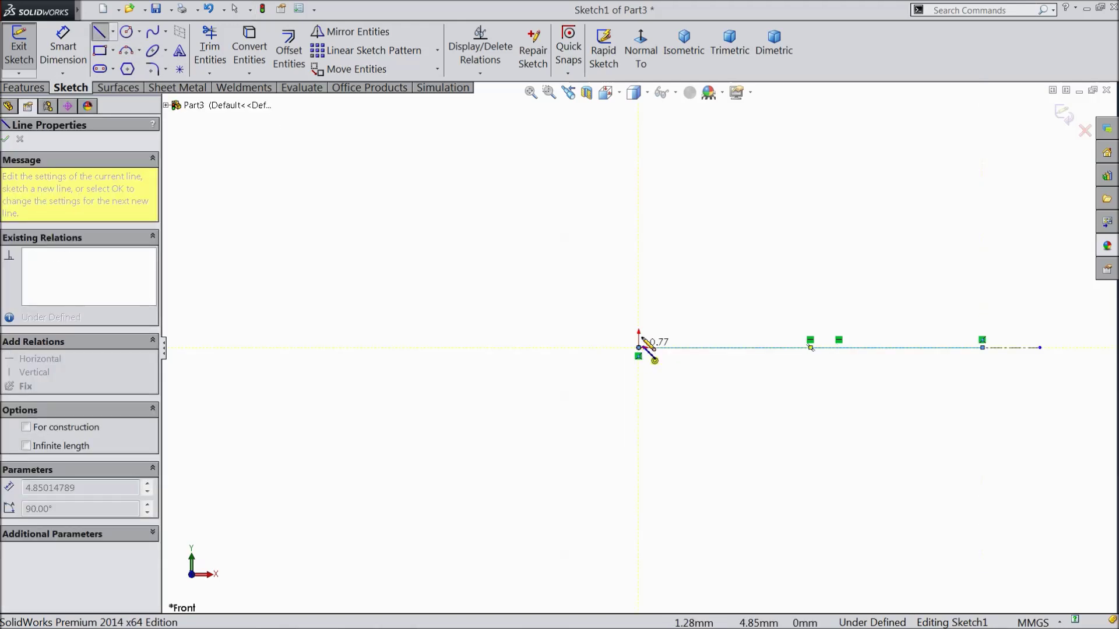
pyautogui.click(640, 291)
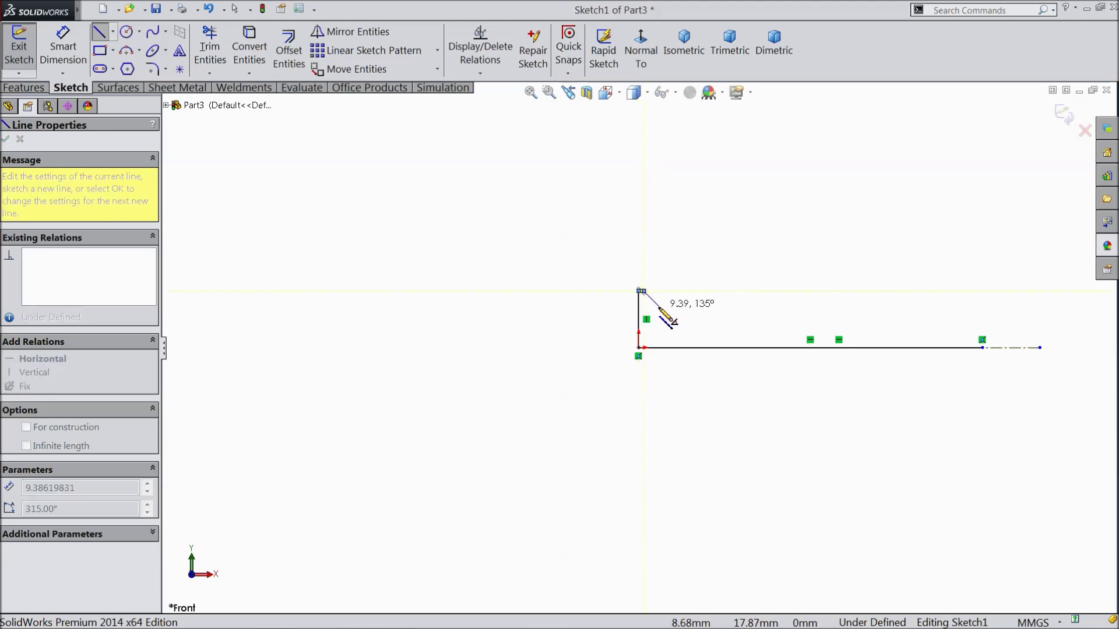
pyautogui.click(659, 306)
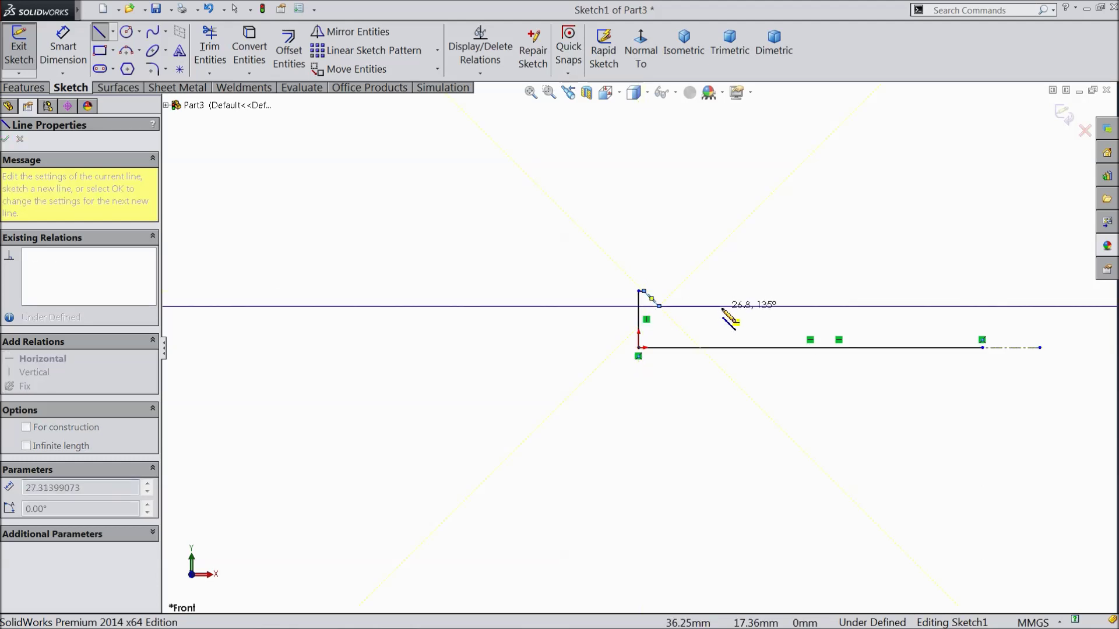
pyautogui.click(729, 306)
pyautogui.scroll(-4, 730, 321)
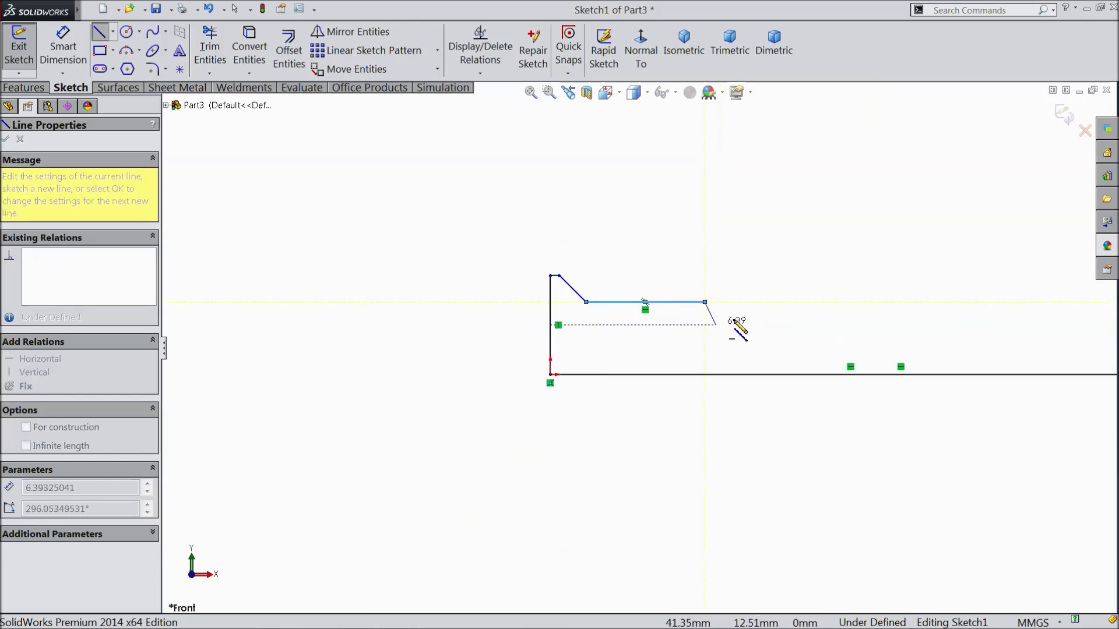
pyautogui.click(726, 322)
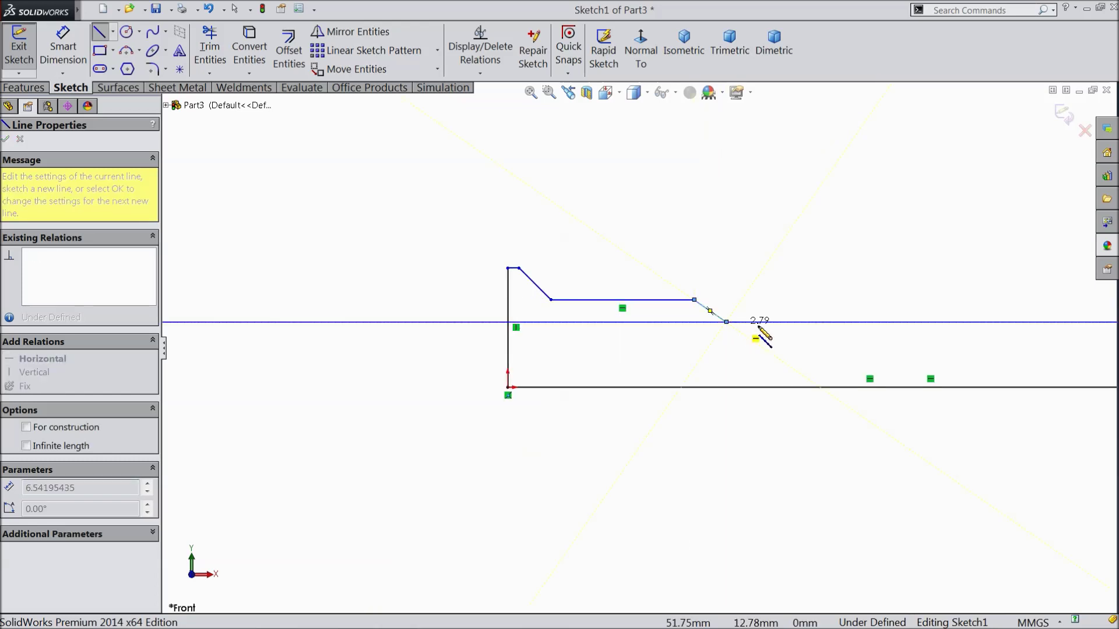
pyautogui.click(815, 322)
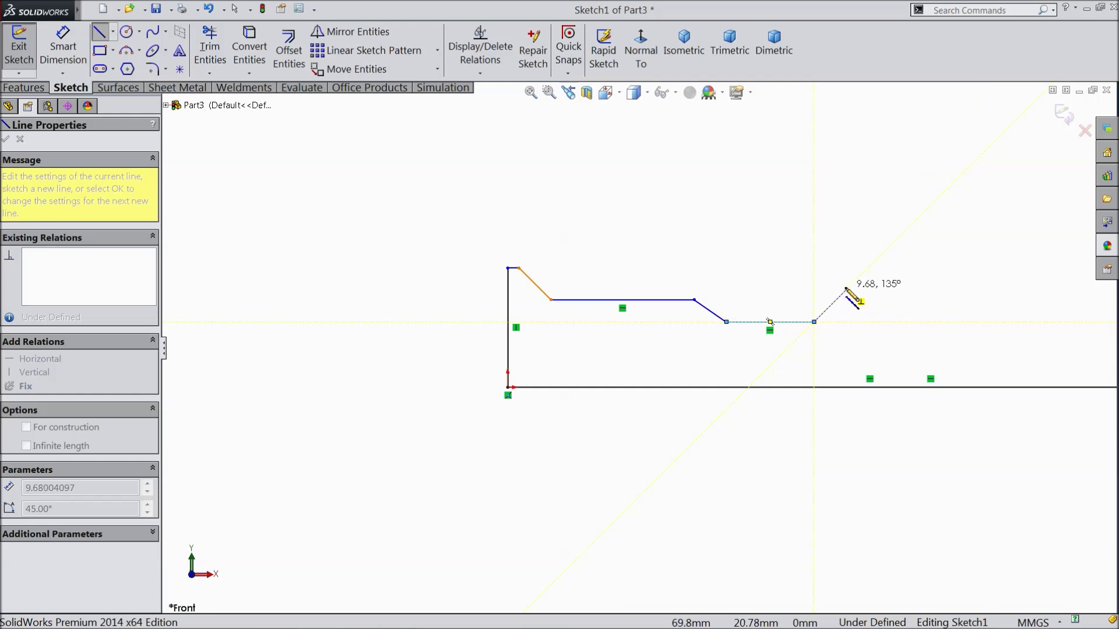
# Complete the outline with the shank rise and top, tip taper, tip flat and closing vertical line.
pyautogui.click(846, 289)
pyautogui.scroll(3, 874, 295)
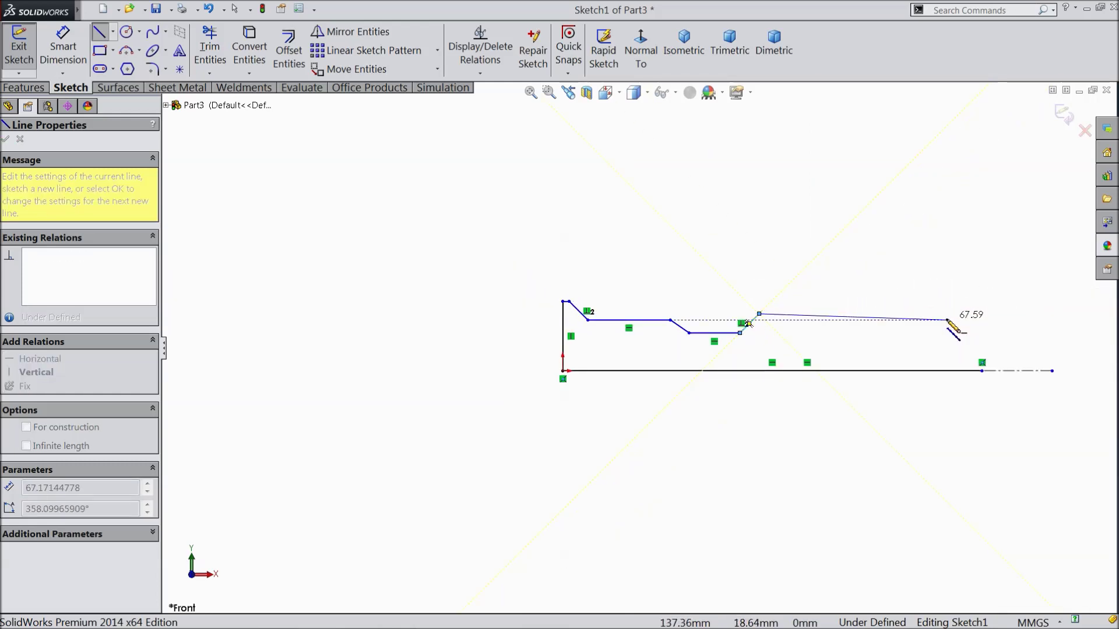
pyautogui.scroll(-3, 927, 319)
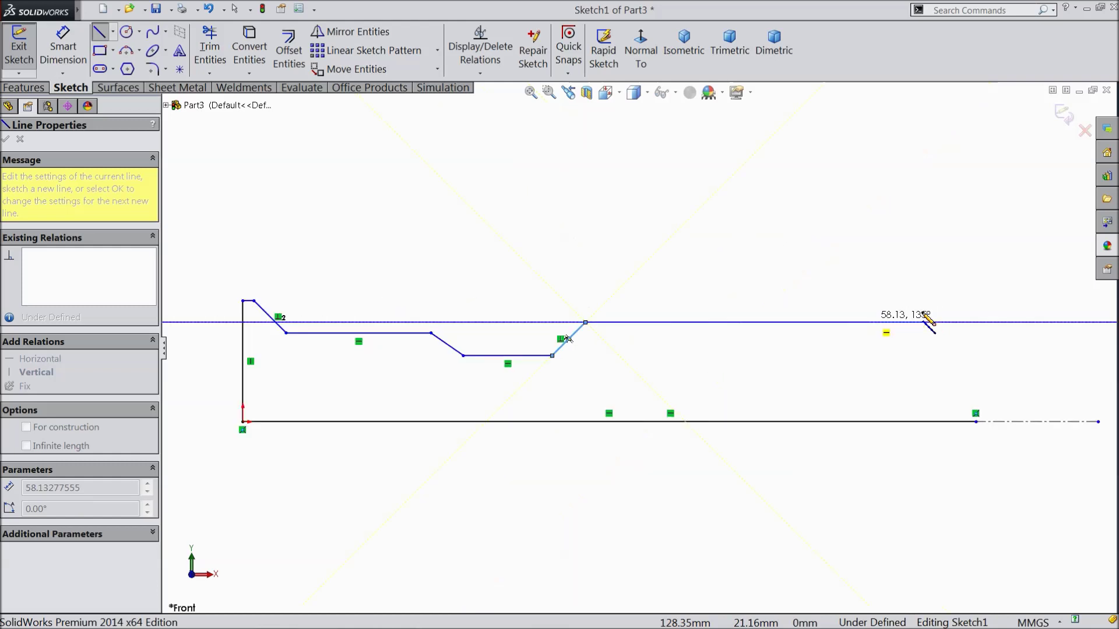
pyautogui.click(888, 323)
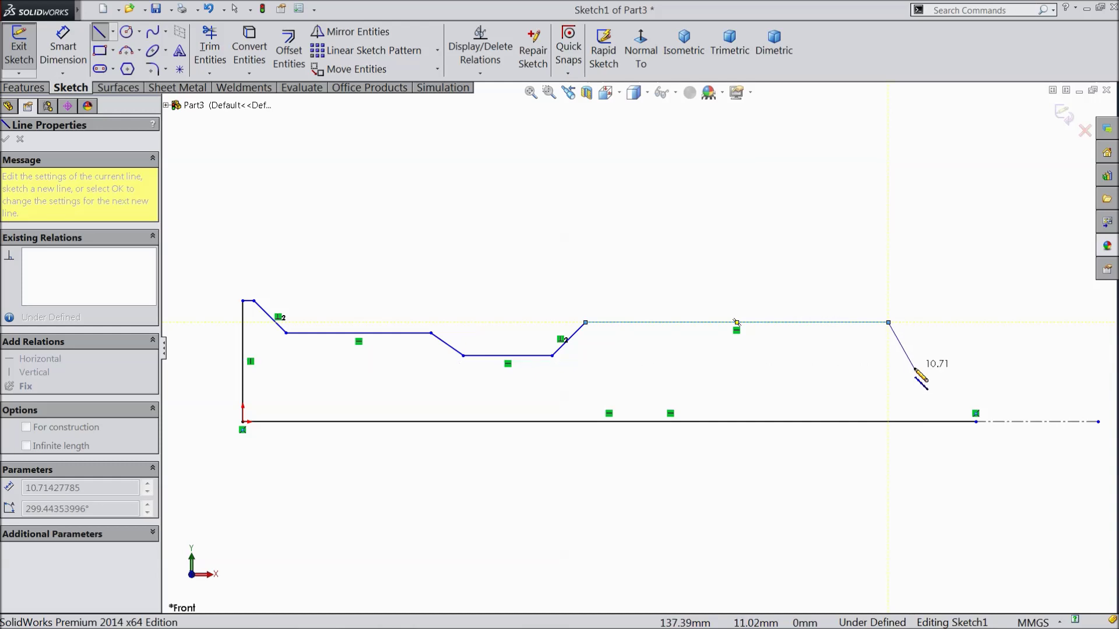
pyautogui.click(914, 367)
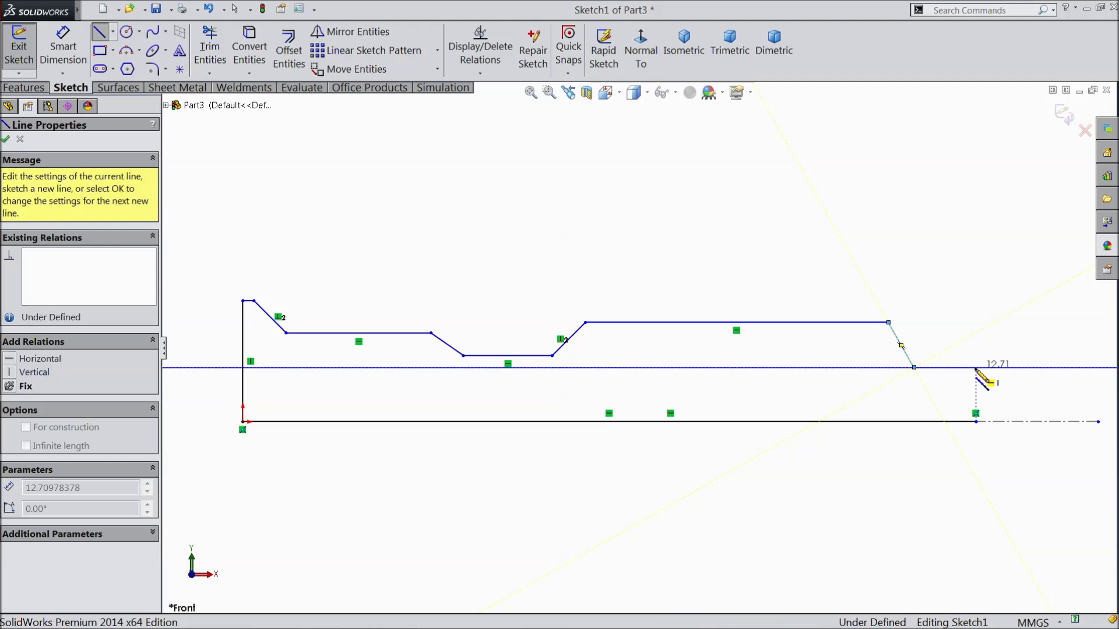
pyautogui.click(976, 368)
pyautogui.click(976, 421)
pyautogui.rightClick(874, 379)
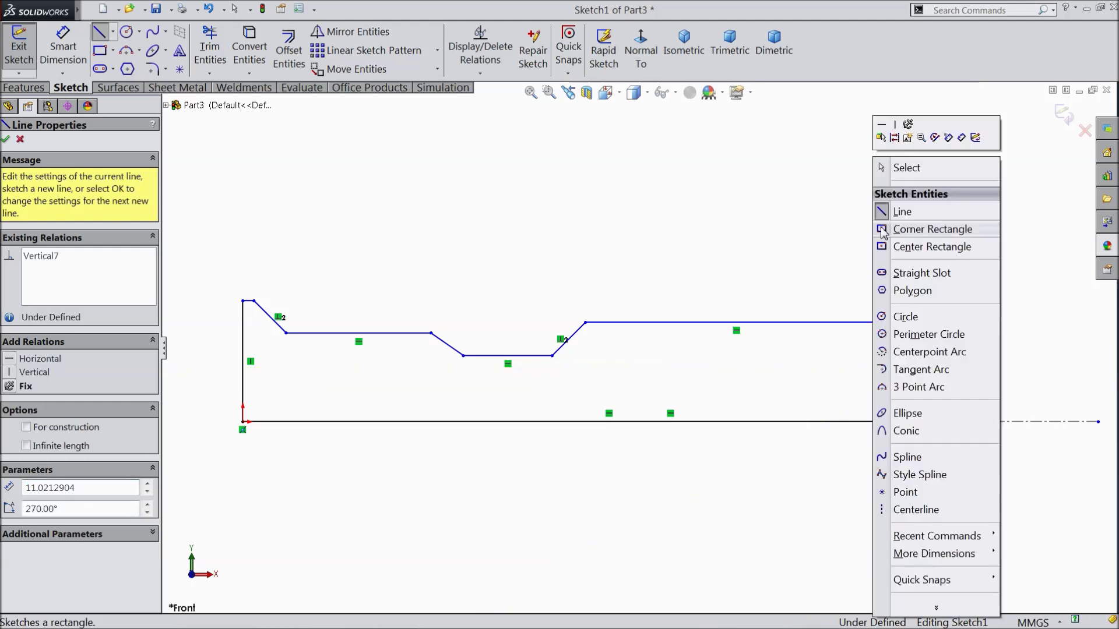
pyautogui.click(910, 165)
pyautogui.scroll(2, 638, 333)
pyautogui.scroll(-1, 620, 361)
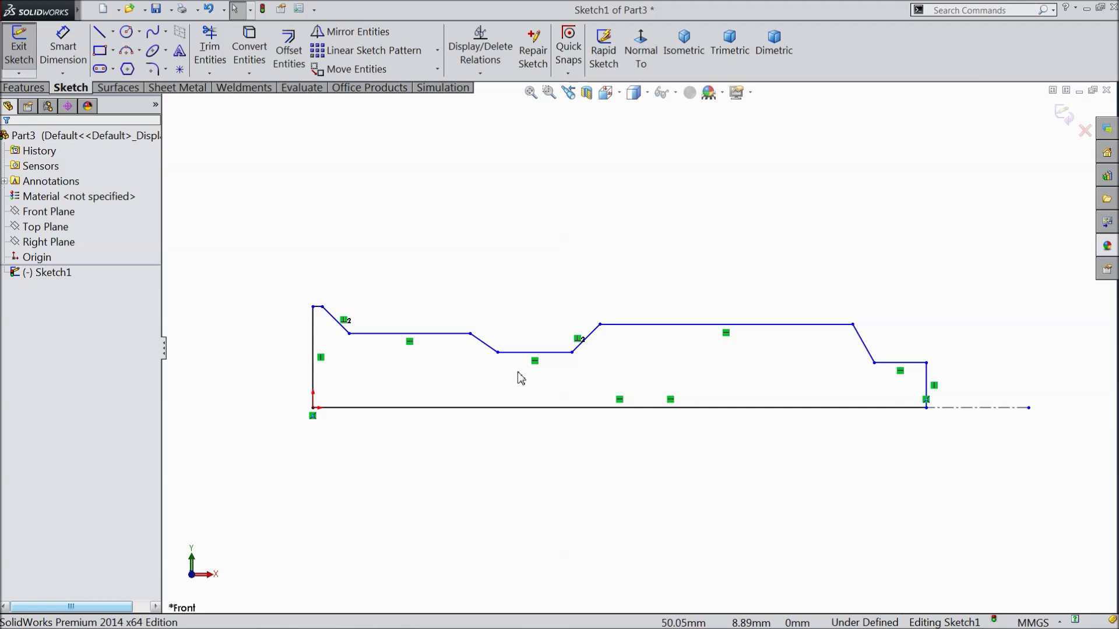
# Dimension the bottom line to 50, the left head edge to 5 and the top flat to 0.2 mm.
pyautogui.click(63, 49)
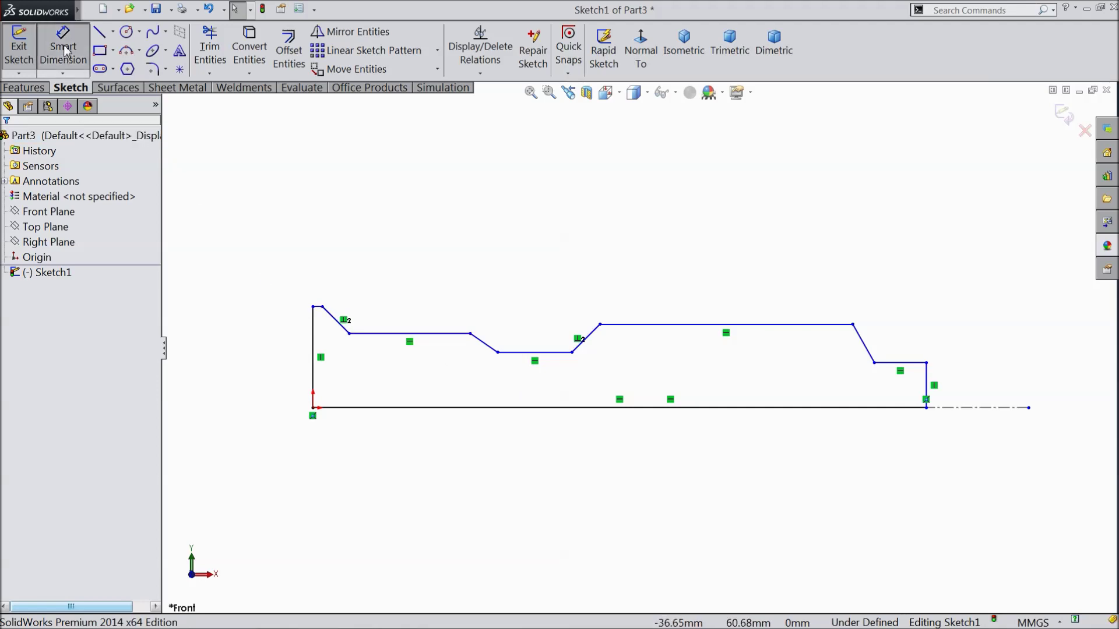
pyautogui.click(588, 411)
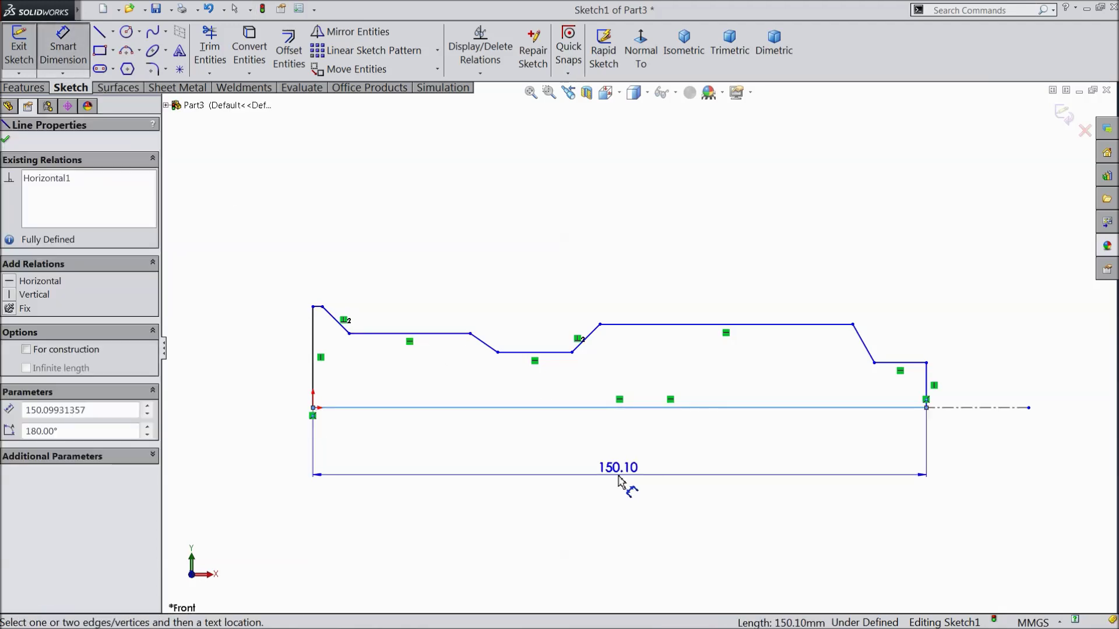
pyautogui.click(576, 473)
pyautogui.write('50')
pyautogui.click(556, 461)
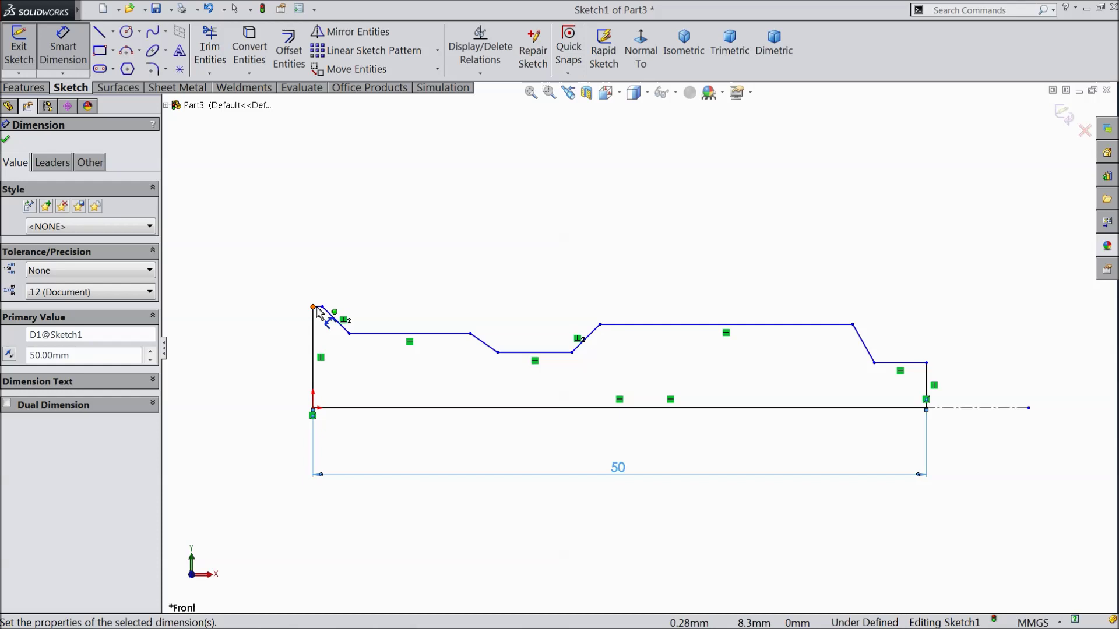
pyautogui.click(314, 337)
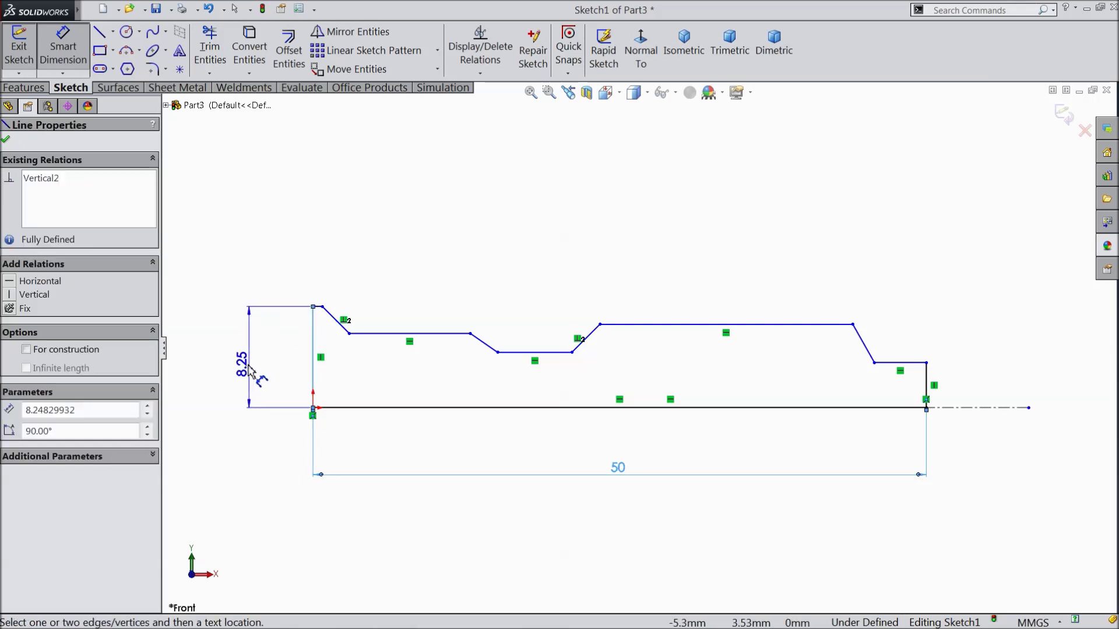
pyautogui.click(249, 371)
pyautogui.write('5')
pyautogui.click(187, 351)
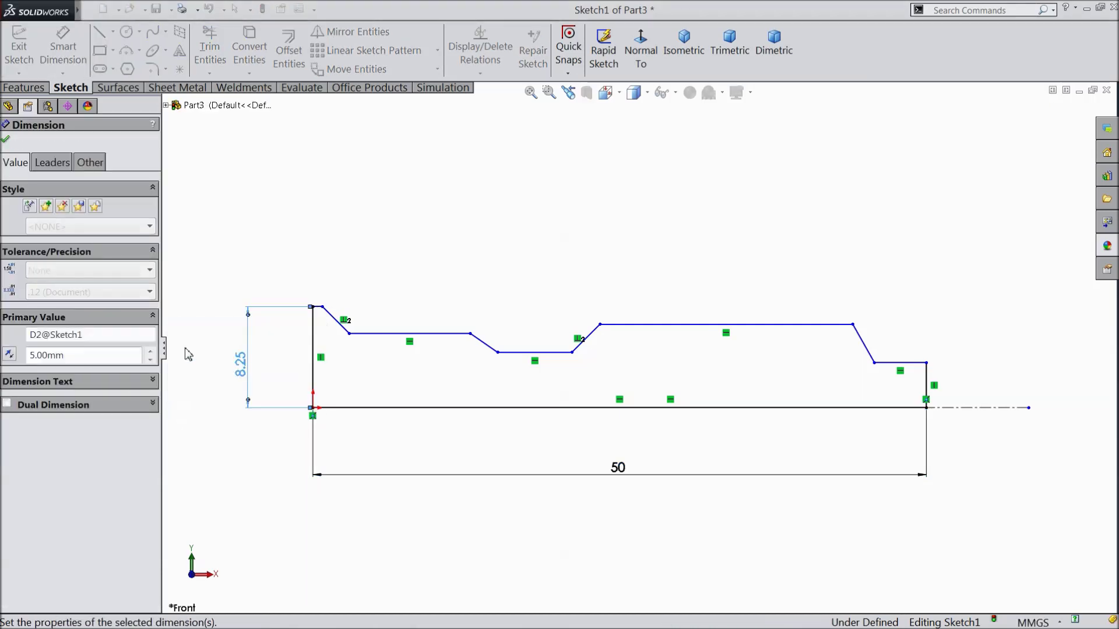
pyautogui.scroll(-5, 301, 415)
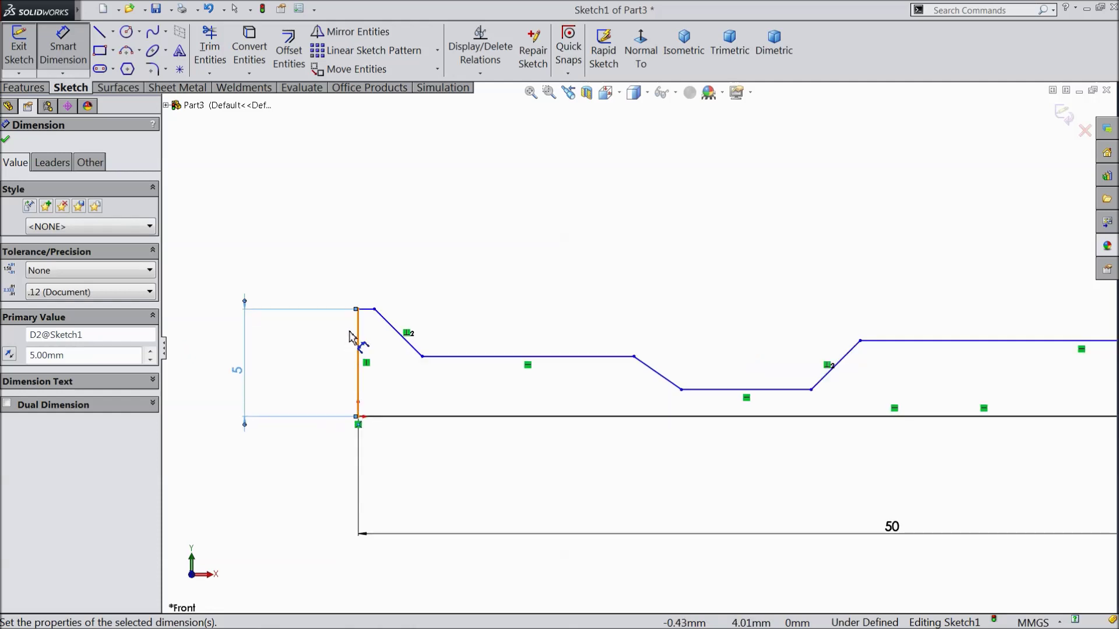
pyautogui.click(406, 309)
pyautogui.click(400, 283)
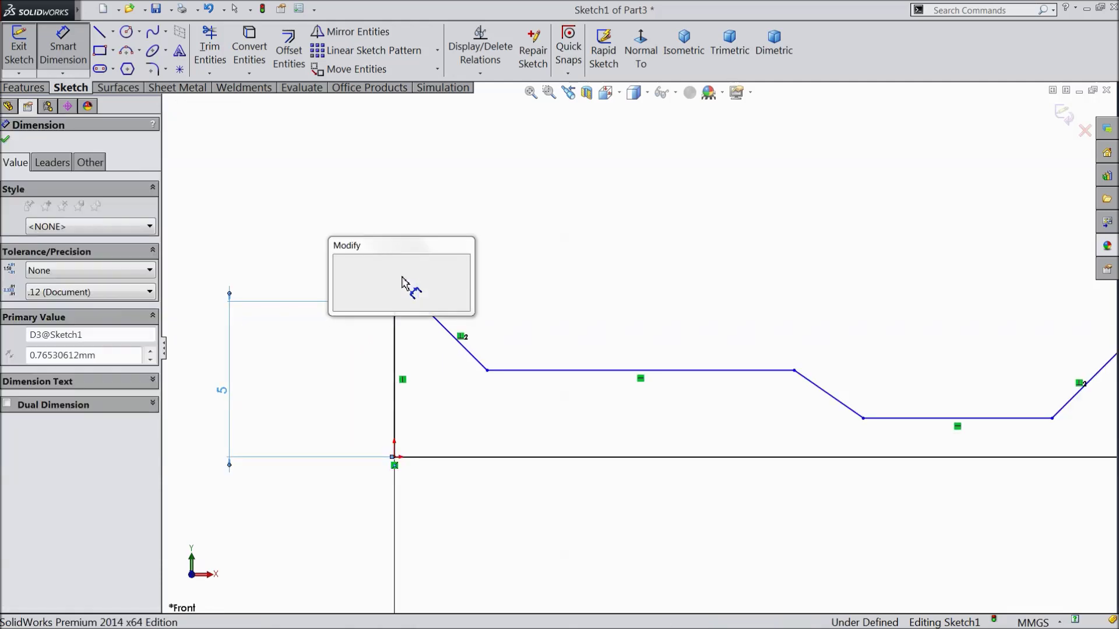
pyautogui.write('0.2')
pyautogui.click(339, 262)
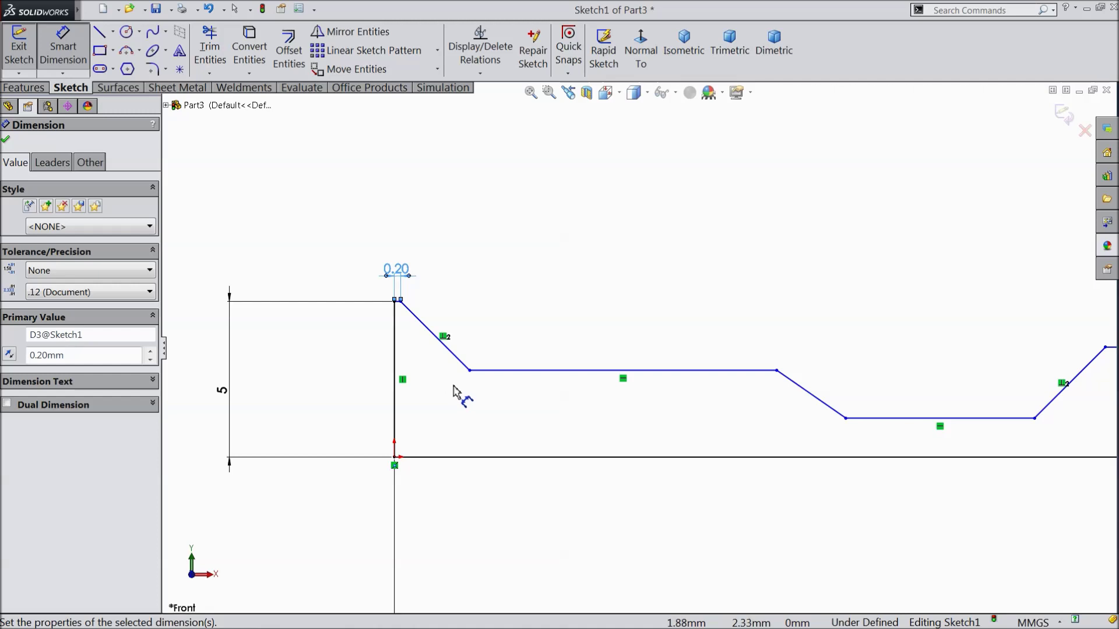
pyautogui.scroll(-2, 457, 395)
# Set the first flank to 60° with a 1.30 mm horizontal run.
pyautogui.click(479, 342)
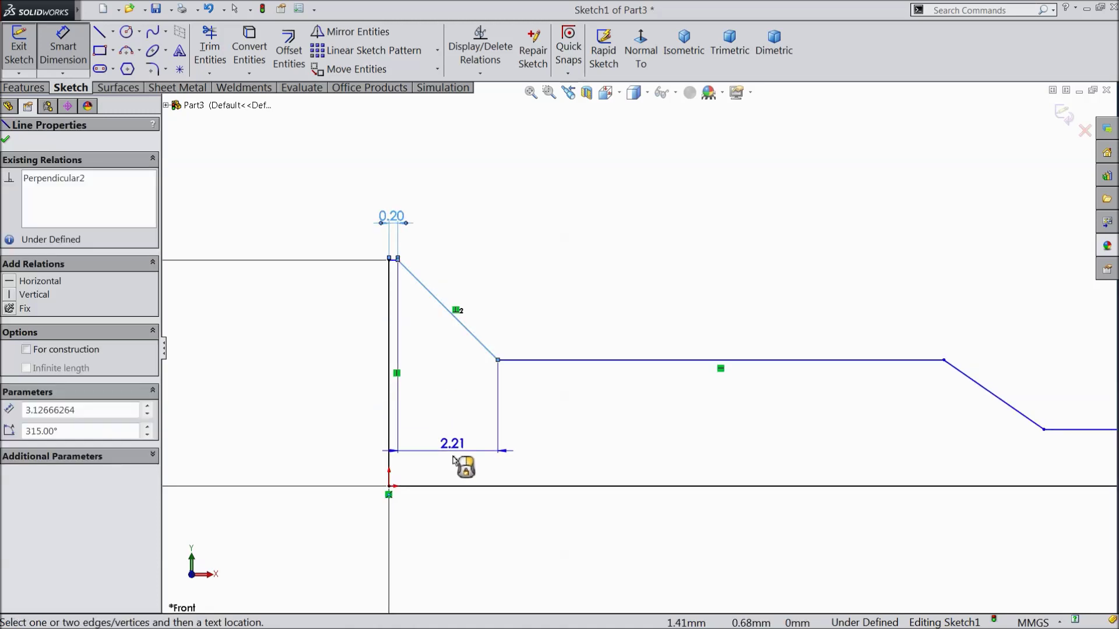
pyautogui.click(450, 486)
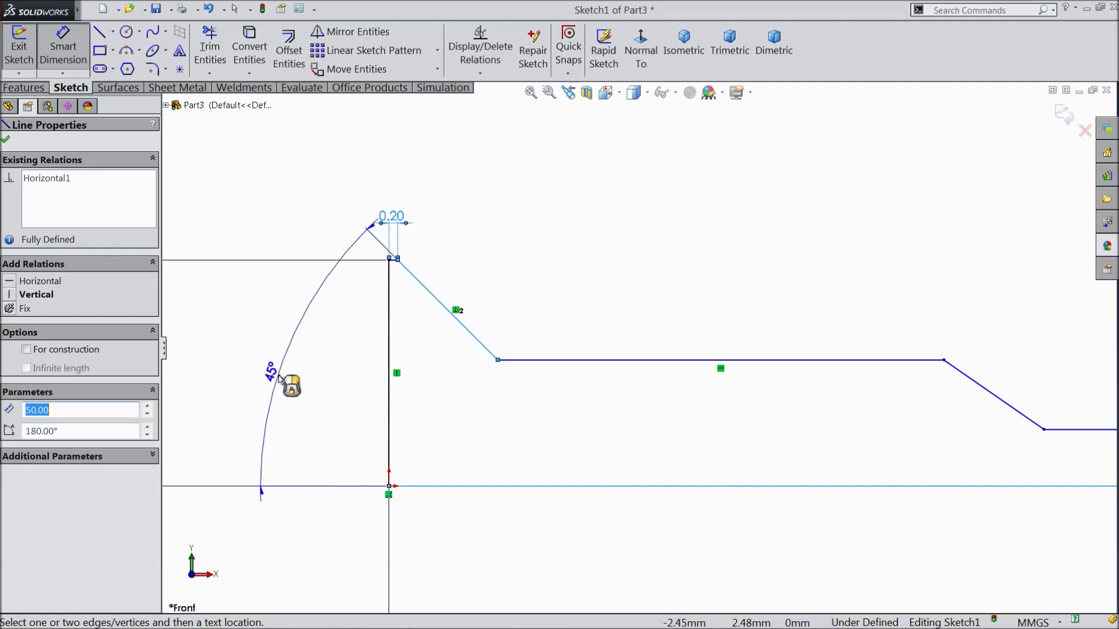
pyautogui.click(279, 378)
pyautogui.write('60')
pyautogui.click(216, 361)
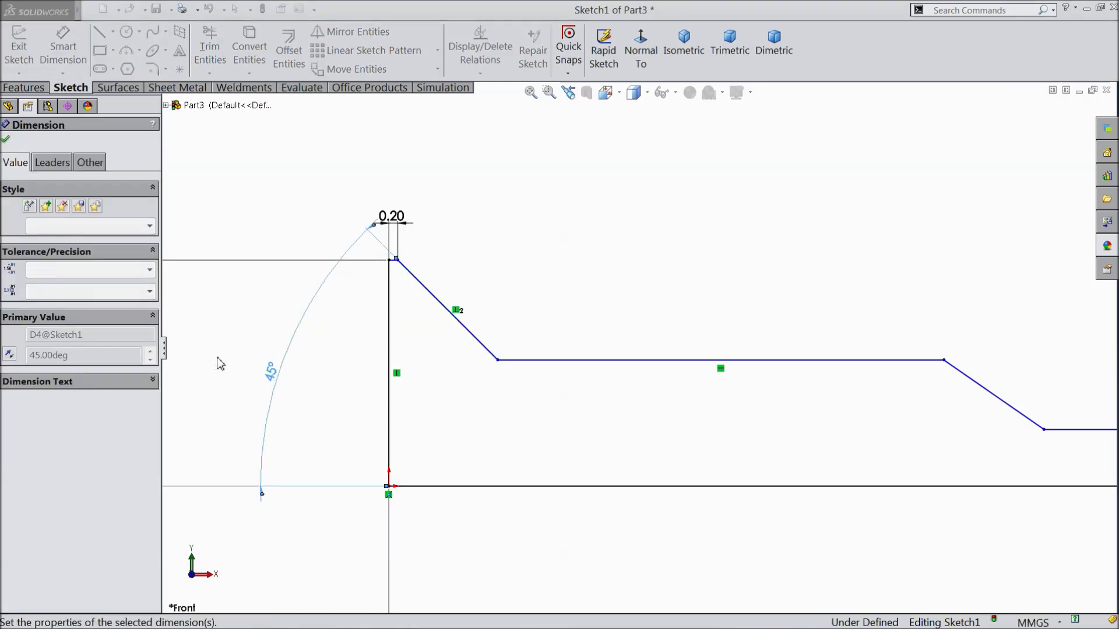
pyautogui.click(469, 384)
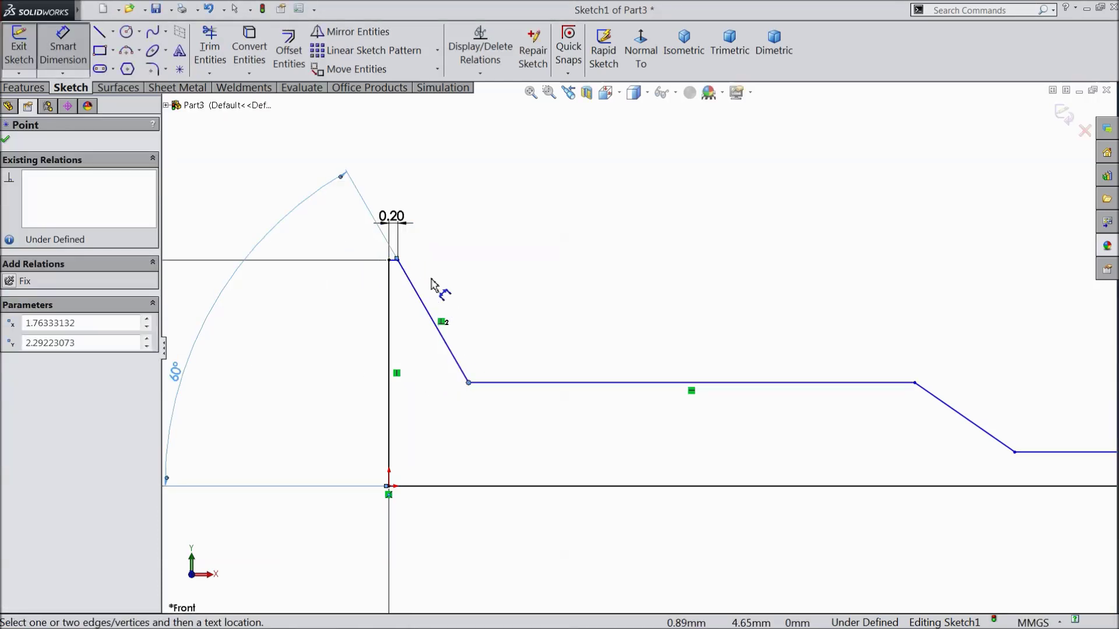
pyautogui.click(398, 261)
pyautogui.click(434, 160)
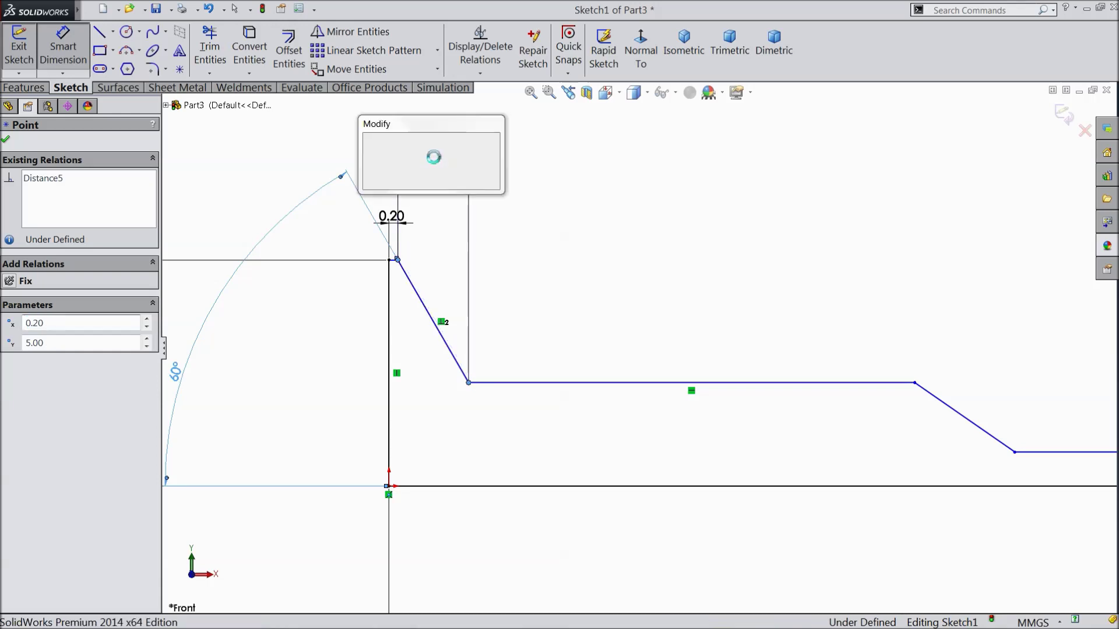
pyautogui.write('1.3')
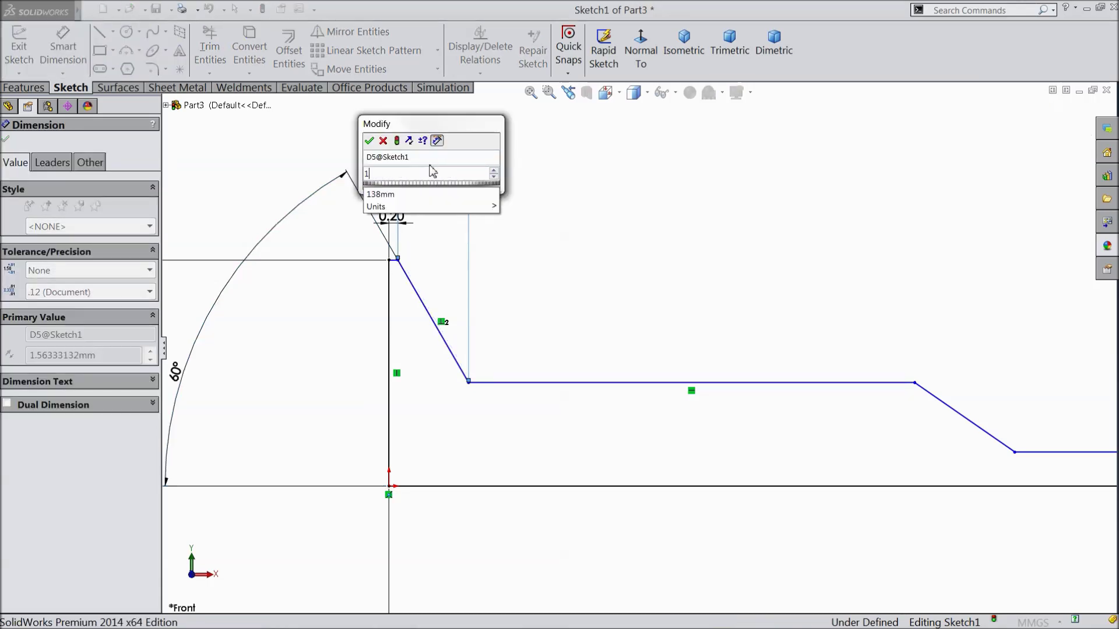
pyautogui.click(369, 142)
# Place the end of the first flat 7 mm from the vertical line.
pyautogui.scroll(5, 630, 431)
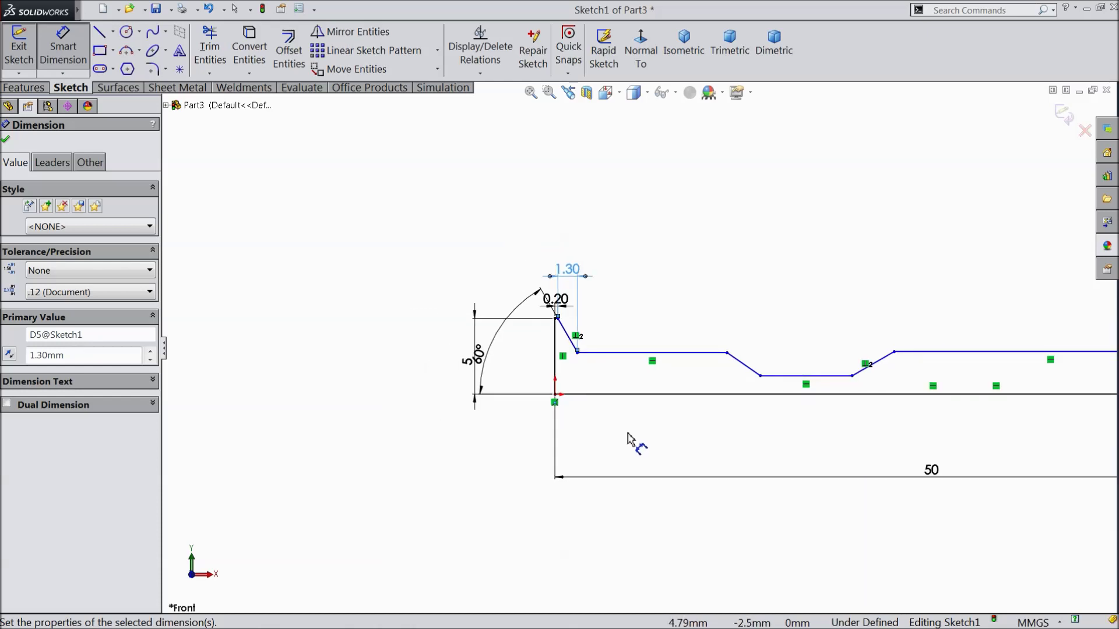
pyautogui.click(727, 353)
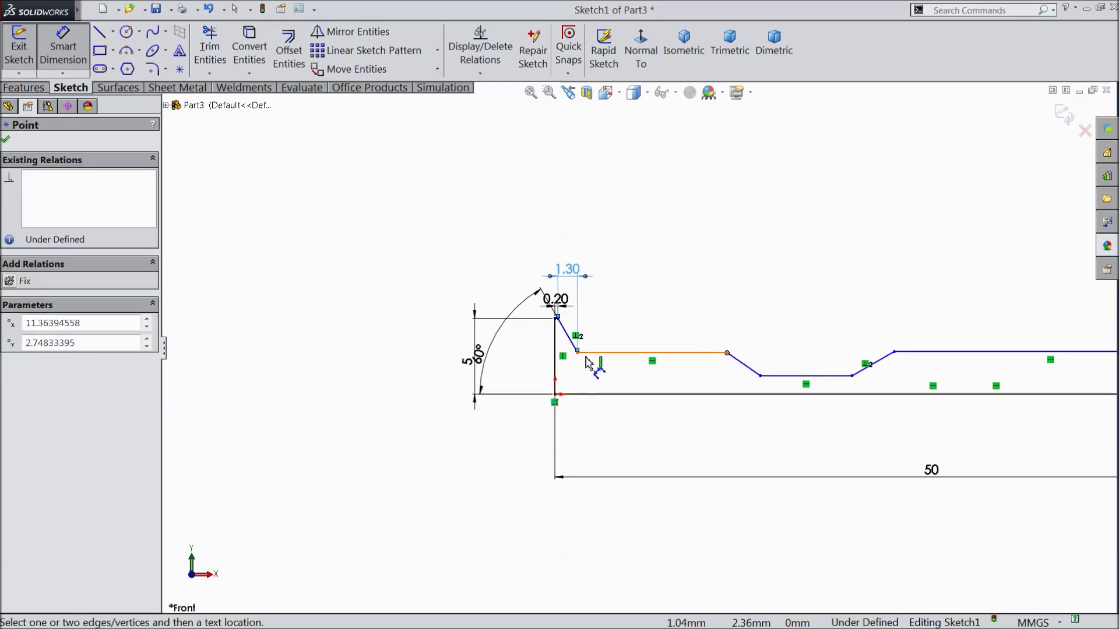
pyautogui.click(555, 364)
pyautogui.click(622, 196)
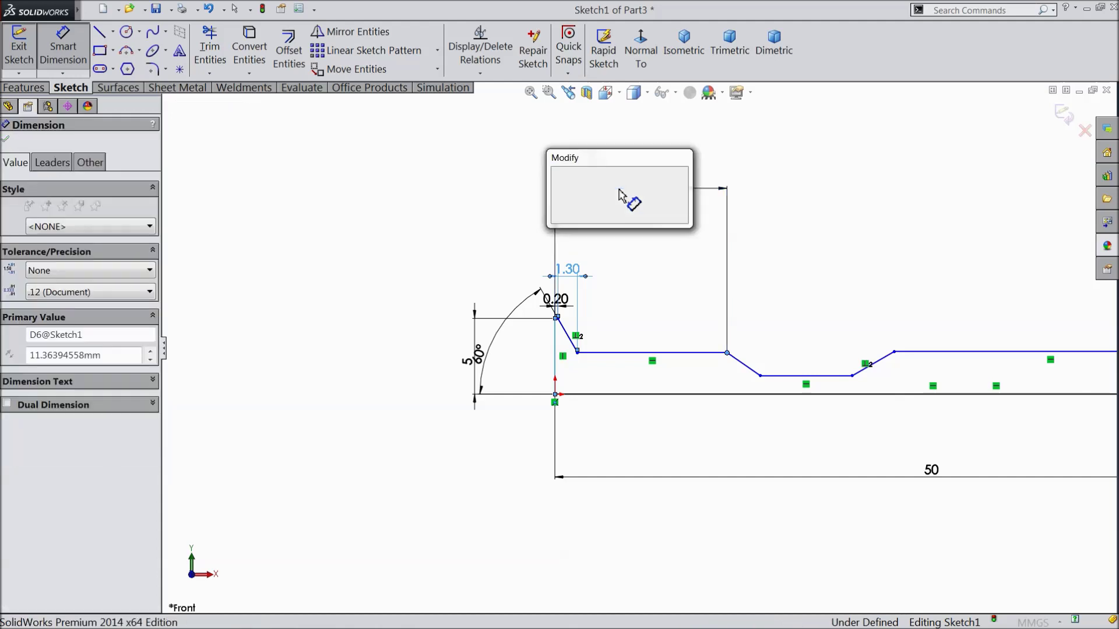
pyautogui.write('7')
pyautogui.press('Return')
pyautogui.scroll(-2, 769, 396)
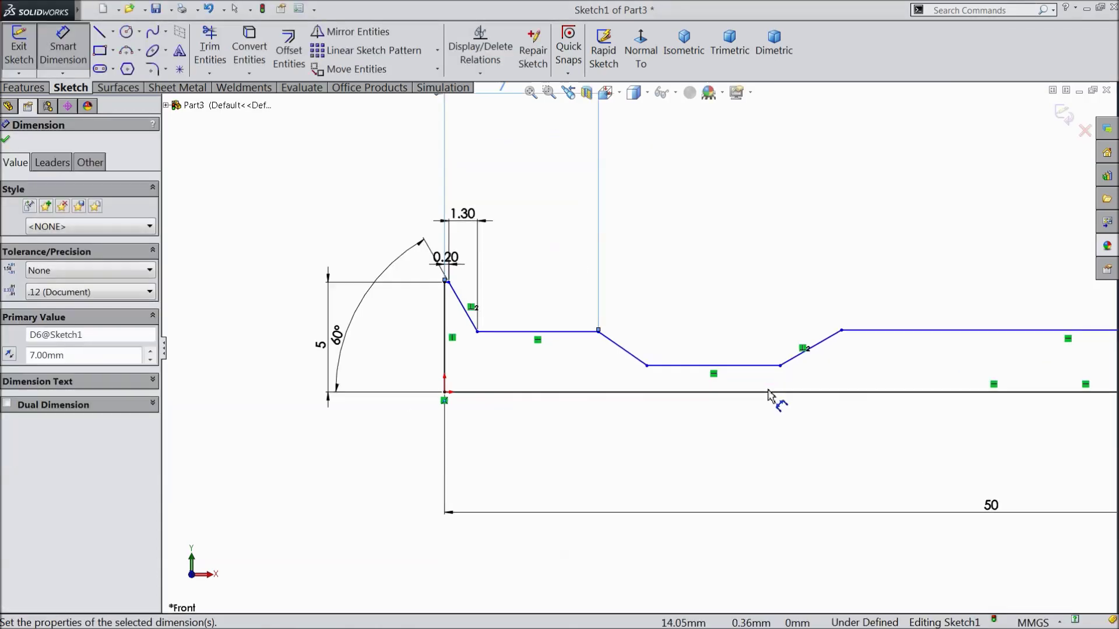
pyautogui.scroll(-1, 769, 396)
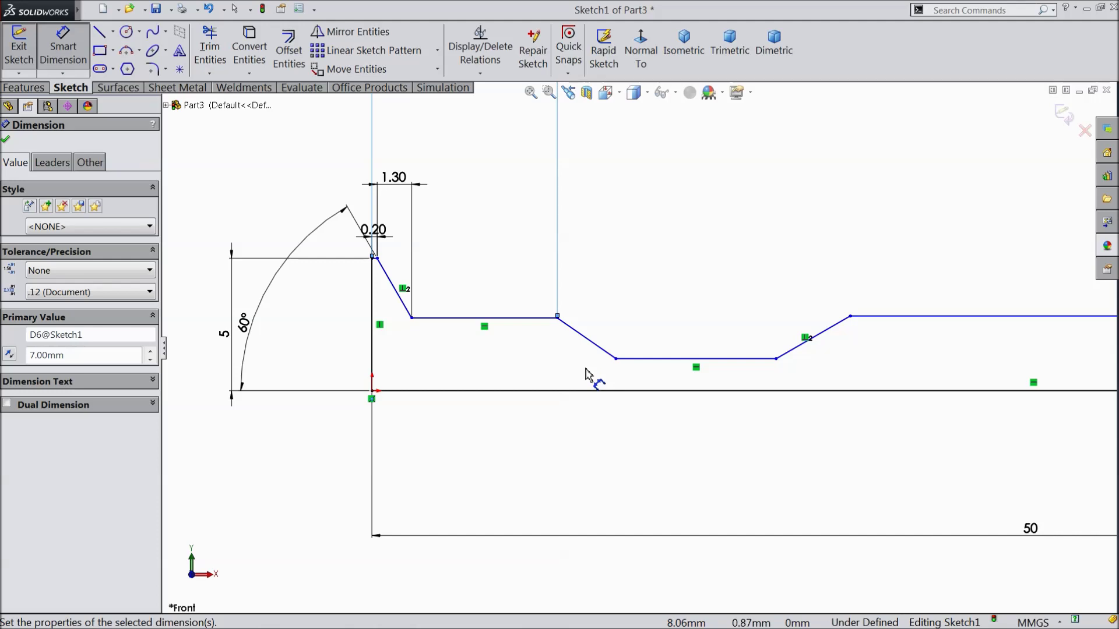
pyautogui.scroll(-1, 586, 373)
# Set the sloped flank into the neck to 30°.
pyautogui.click(606, 347)
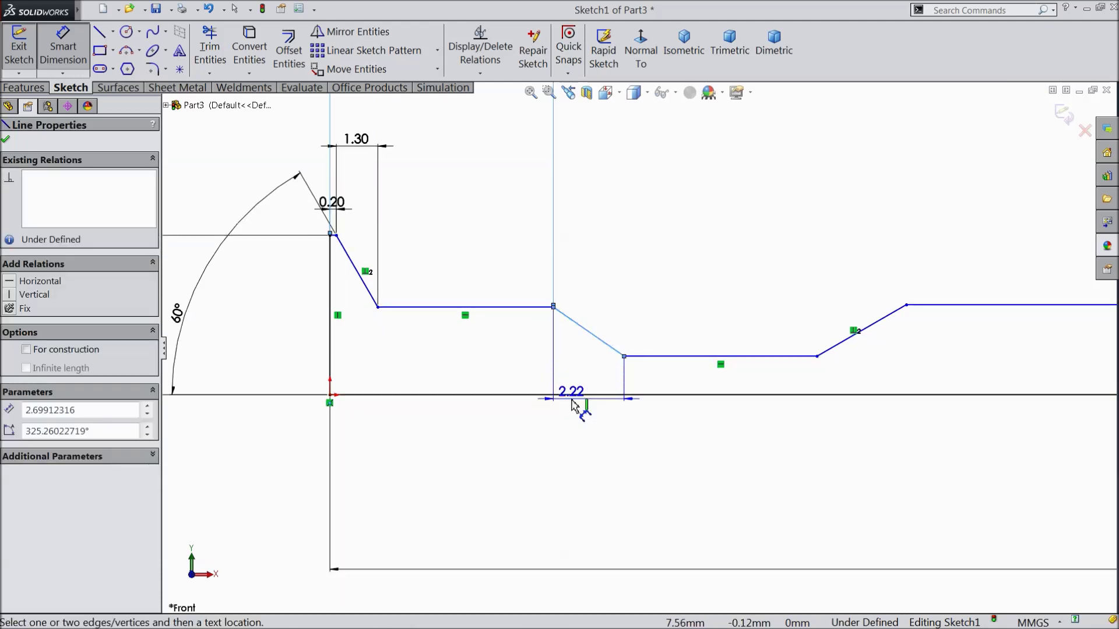
pyautogui.click(580, 395)
pyautogui.click(548, 363)
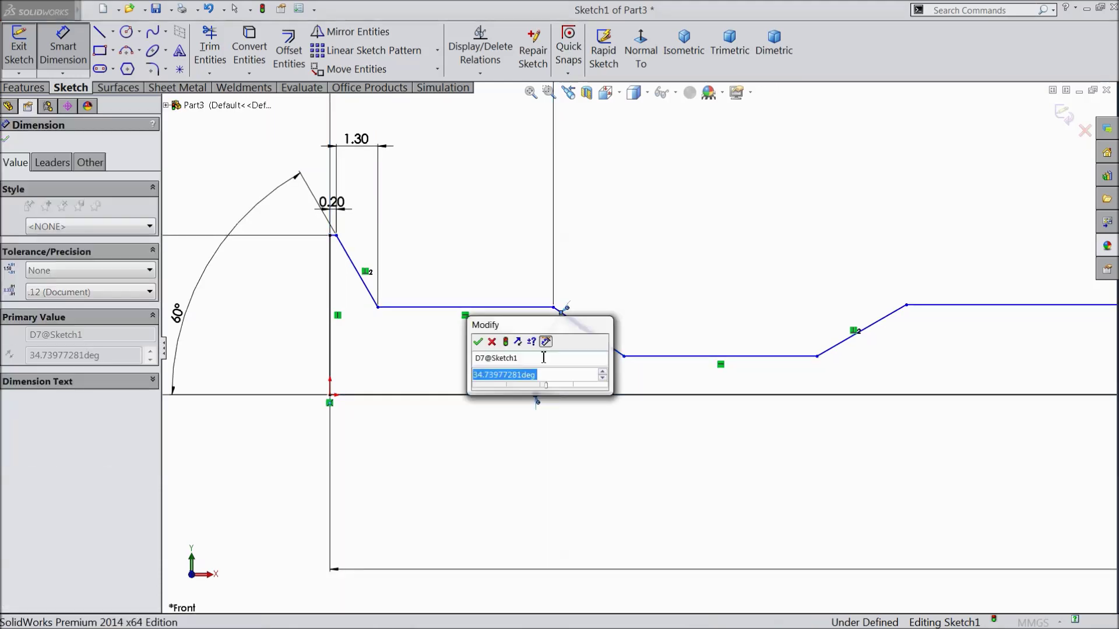
pyautogui.write('30')
pyautogui.click(478, 342)
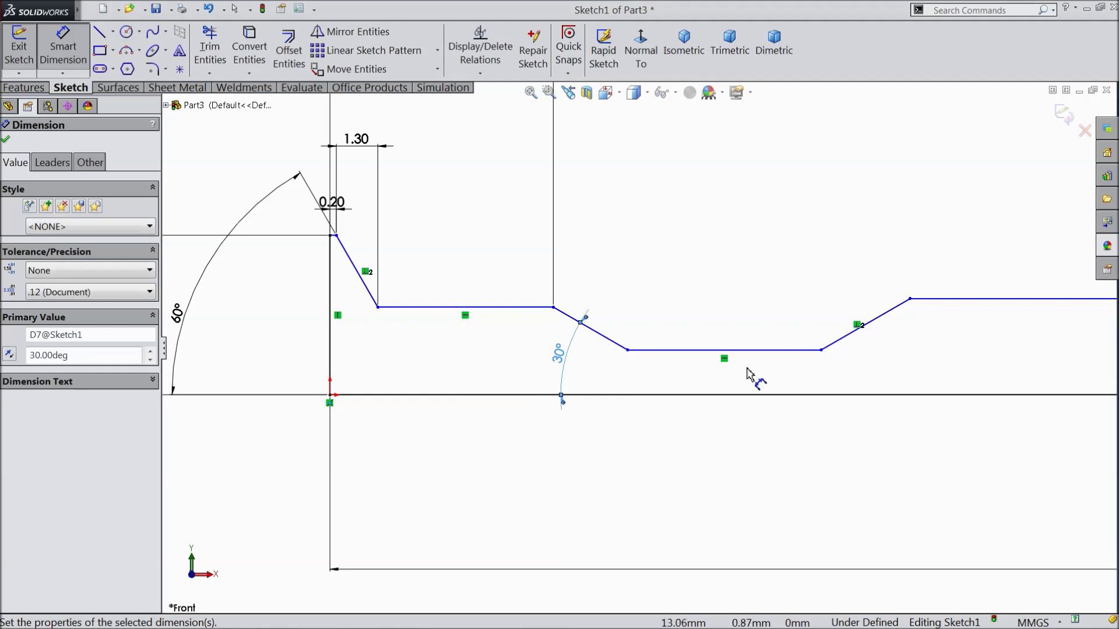
# Give the groove's bottom flat a 3 mm length and a 2 mm height above the axis.
pyautogui.click(740, 350)
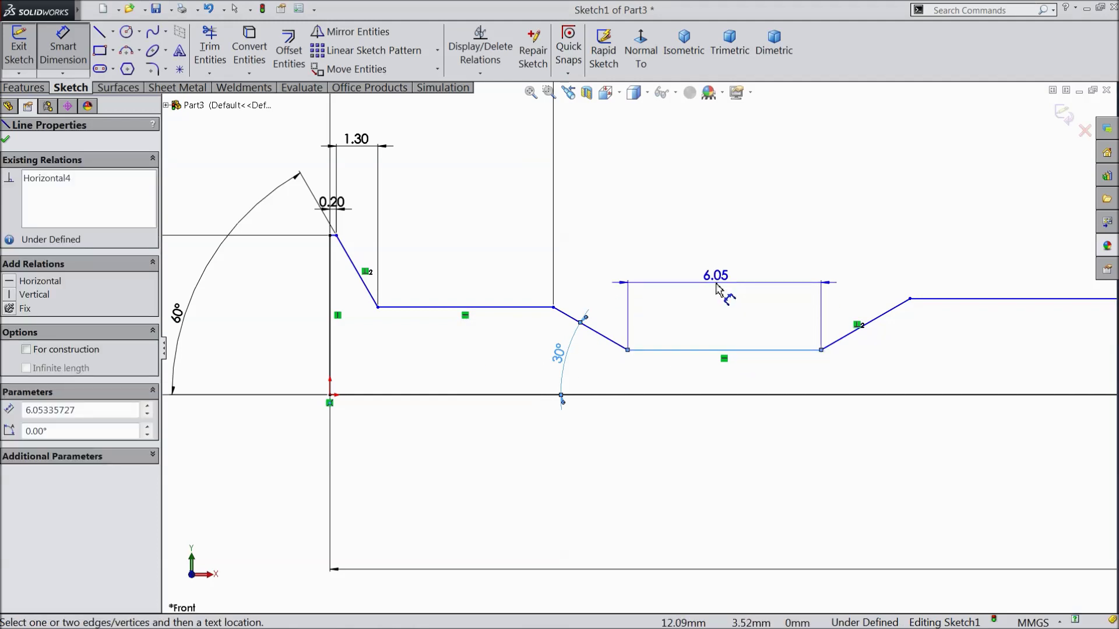
pyautogui.click(717, 290)
pyautogui.write('3')
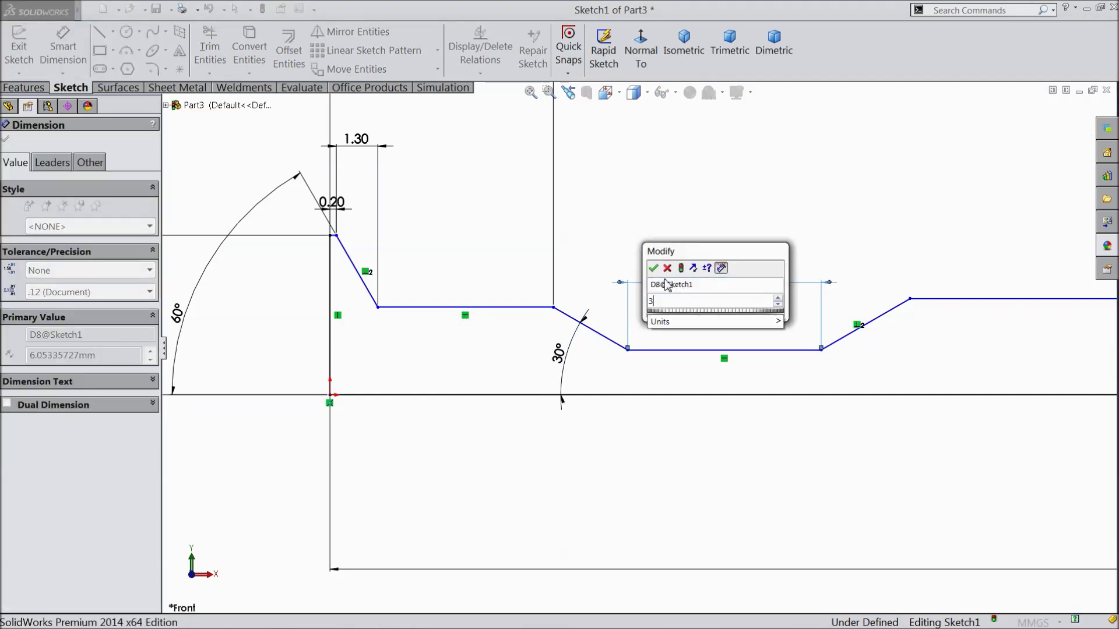
pyautogui.press('Return')
pyautogui.click(696, 351)
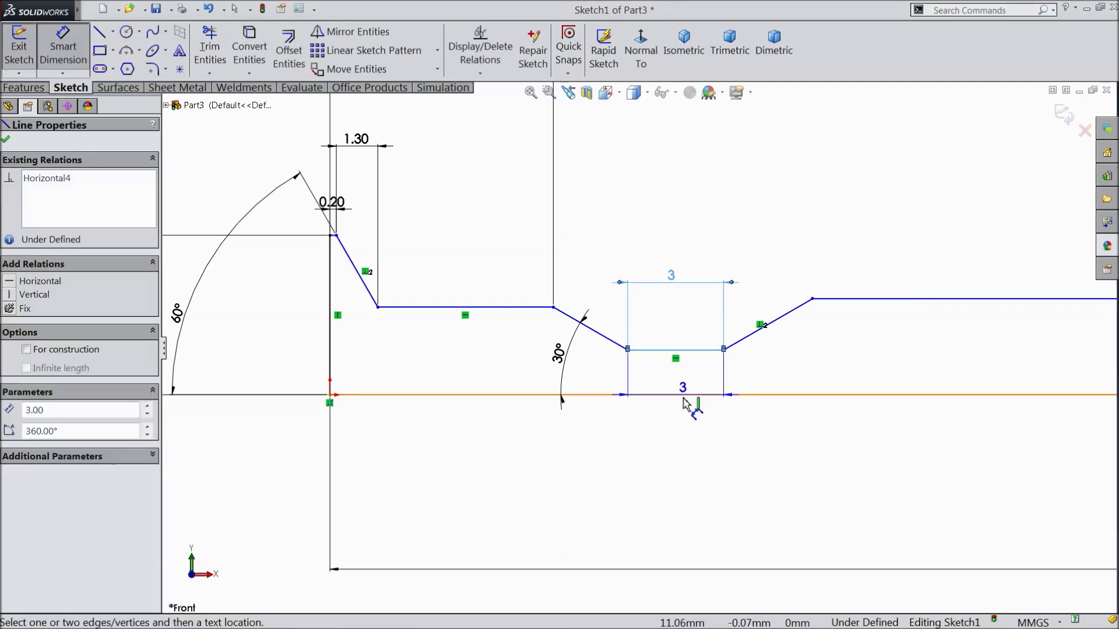
pyautogui.click(679, 395)
pyautogui.click(685, 382)
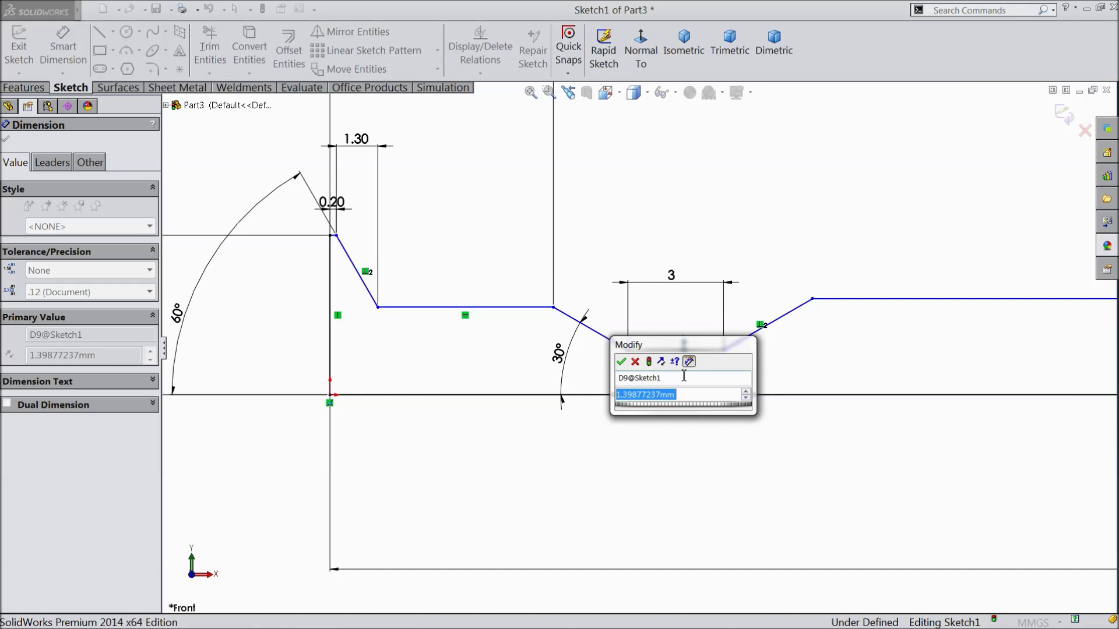
pyautogui.write('2')
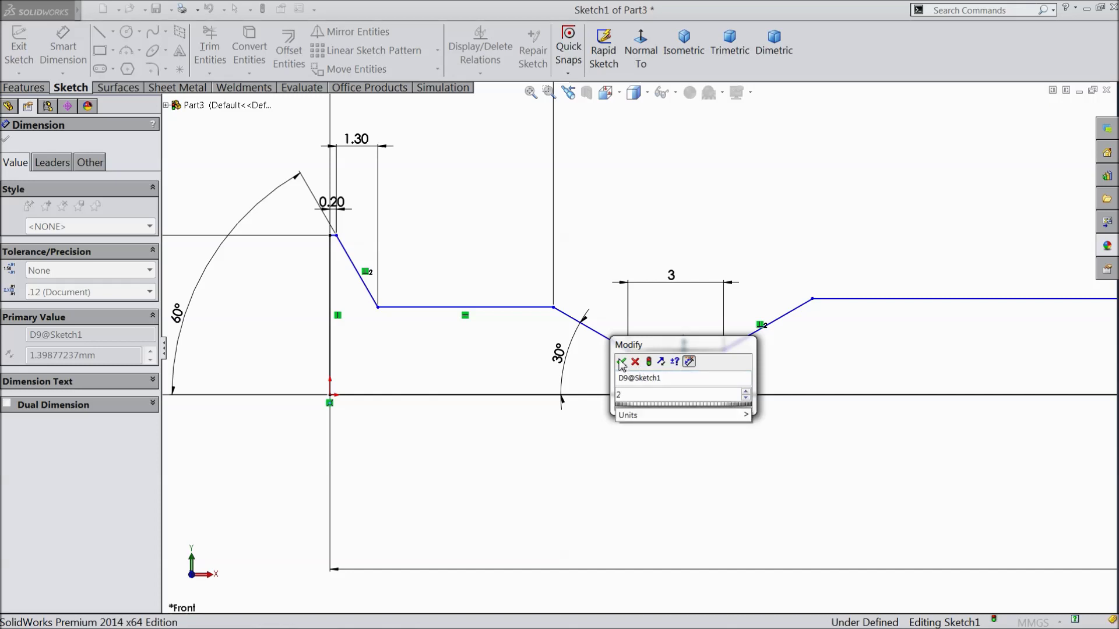
pyautogui.press('Return')
pyautogui.scroll(1, 689, 385)
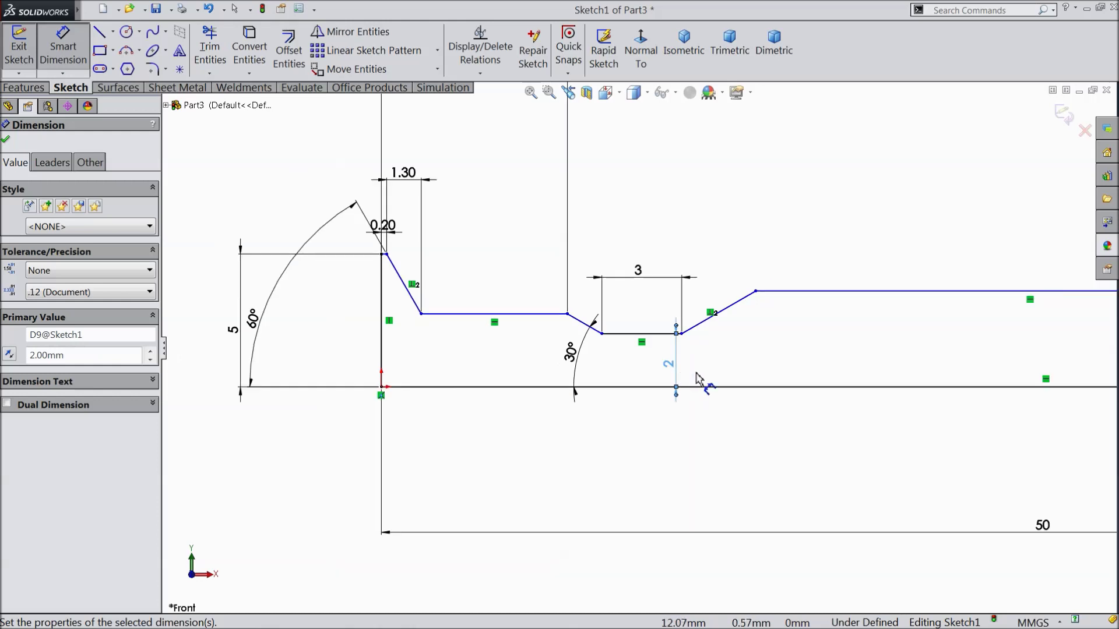
pyautogui.scroll(-2, 694, 380)
pyautogui.click(699, 306)
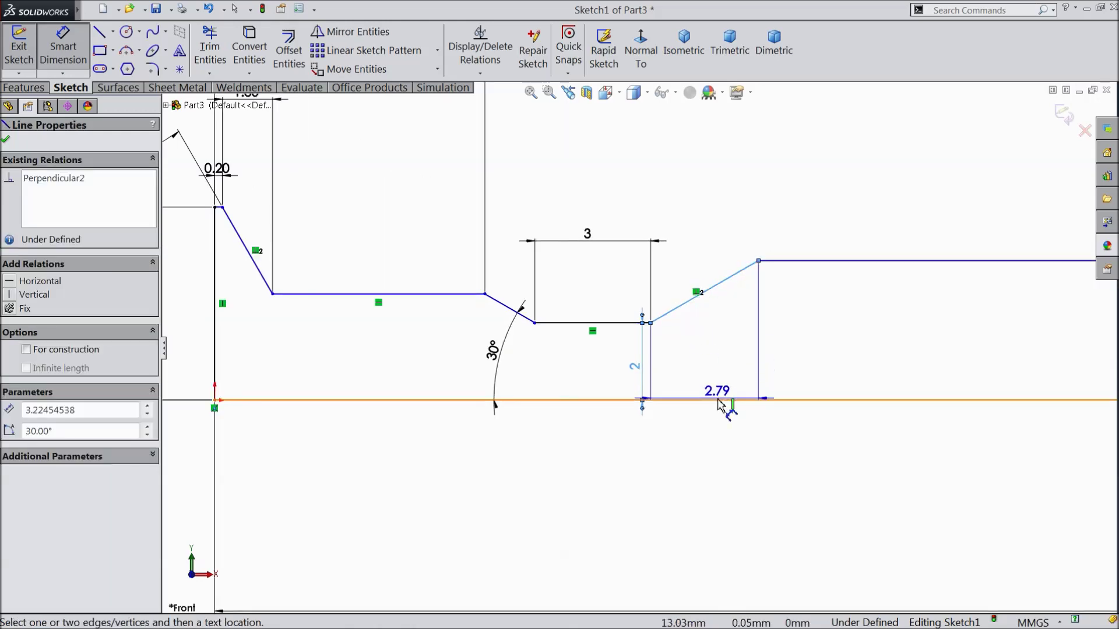
# Add the second slope's angle as driven, then delete the parallel relation and that driven 30° angle.
pyautogui.click(670, 400)
pyautogui.click(762, 347)
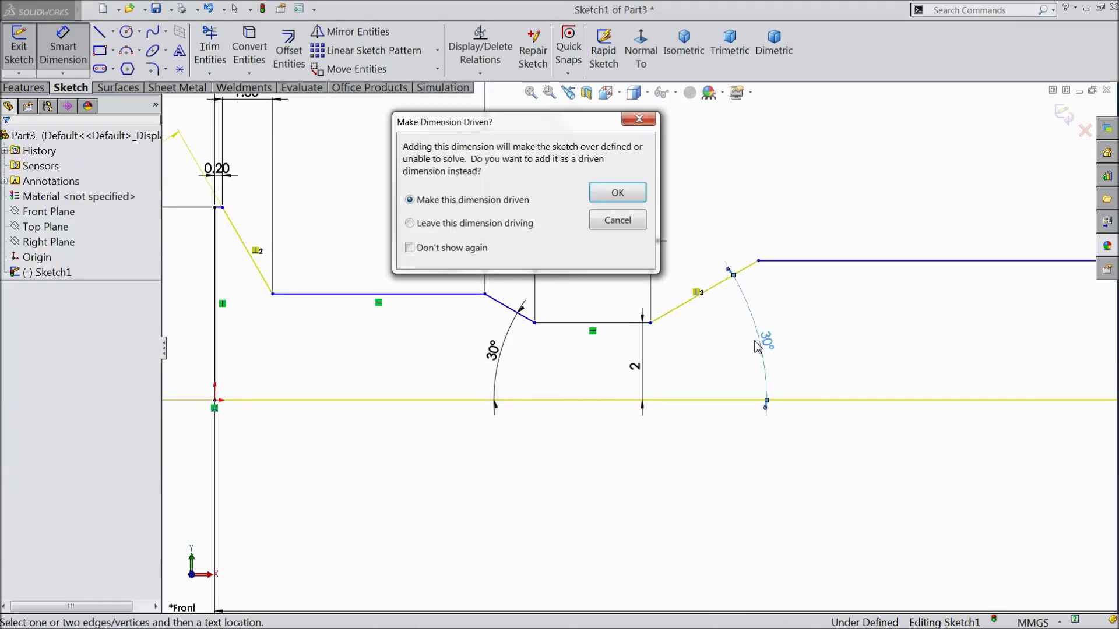
pyautogui.click(630, 200)
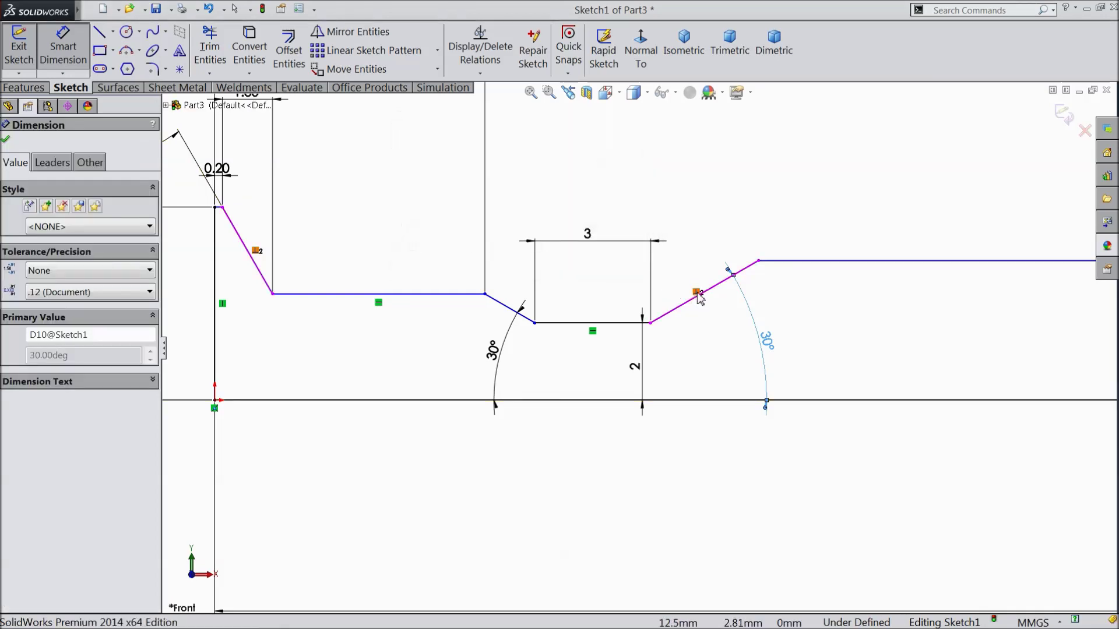
pyautogui.press('Escape')
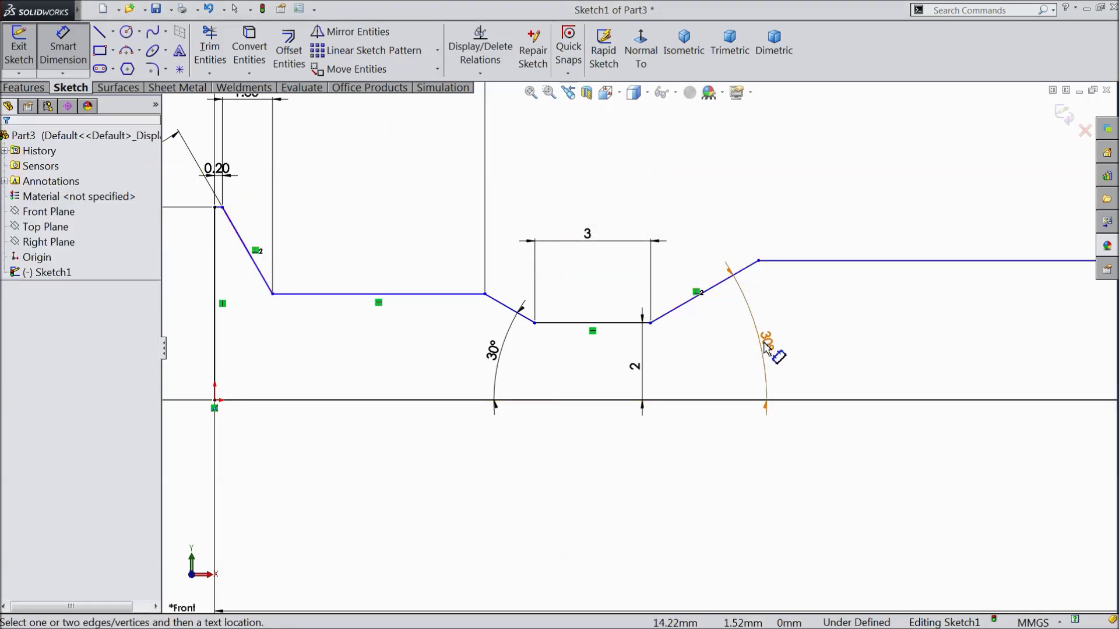
pyautogui.press('Escape')
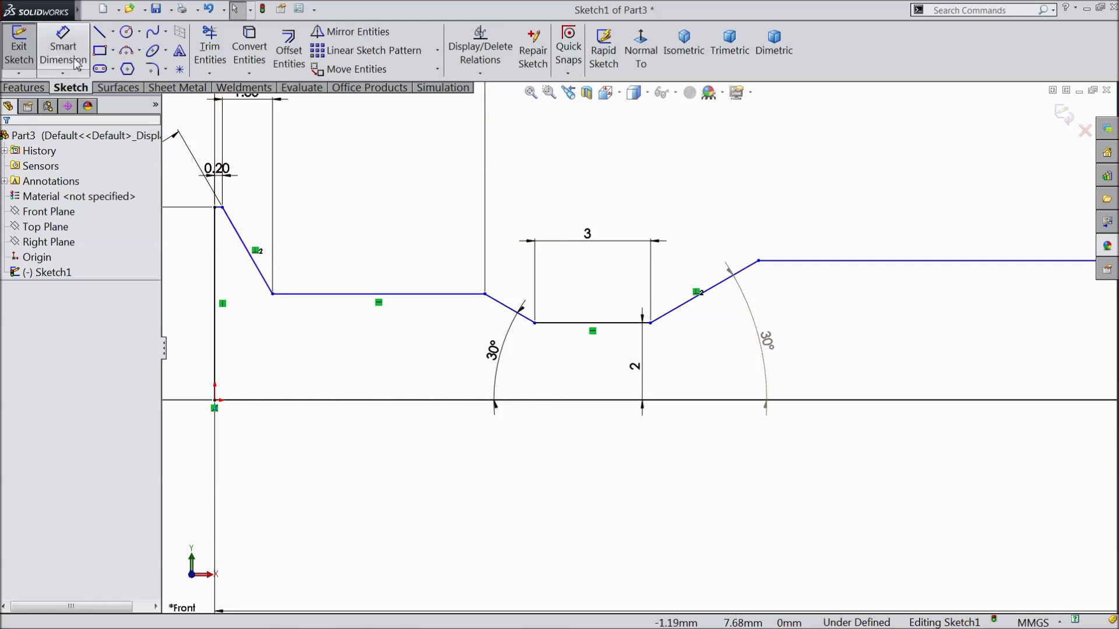
pyautogui.click(697, 295)
pyautogui.press('Delete')
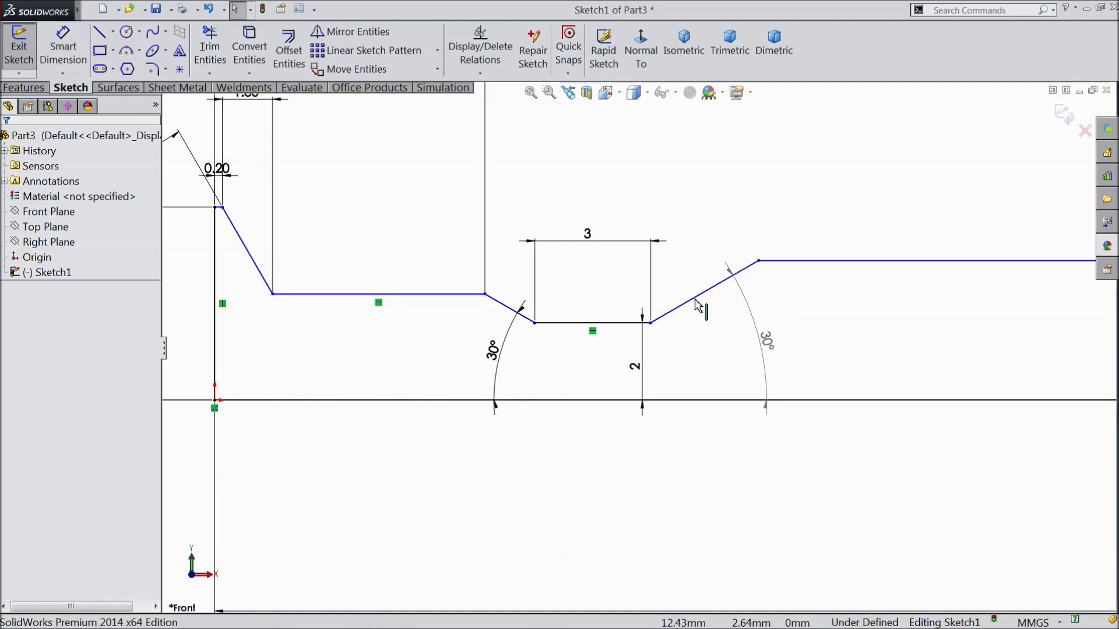
pyautogui.doubleClick(767, 341)
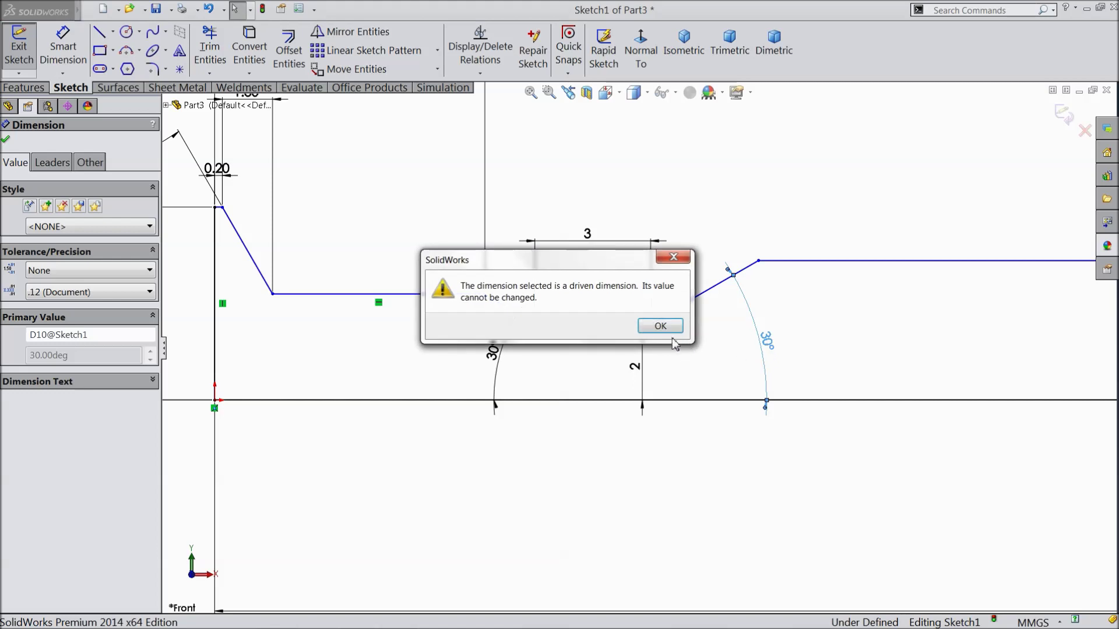
pyautogui.click(661, 327)
pyautogui.press('Delete')
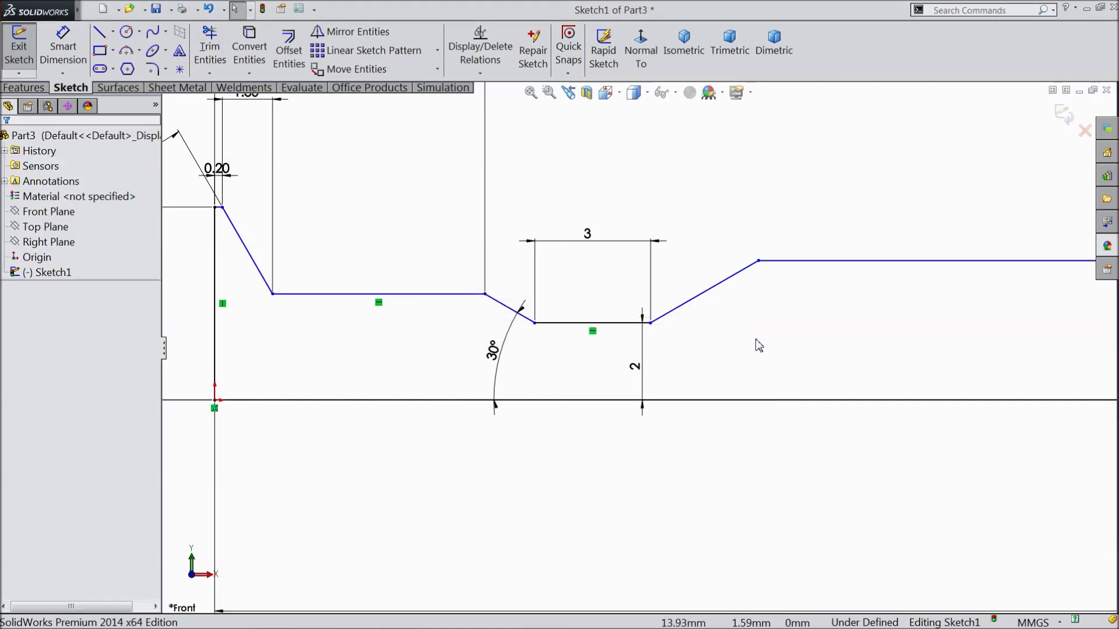
# Dimension the notch's right sloped side at 45° to the axis.
pyautogui.click(62, 46)
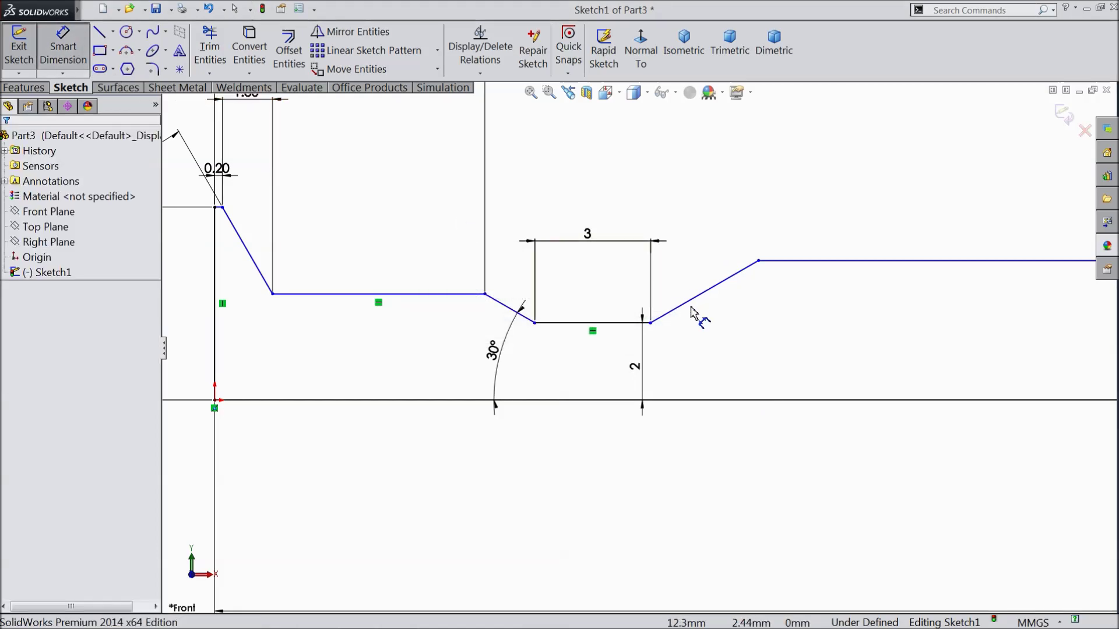
pyautogui.click(704, 293)
pyautogui.click(735, 400)
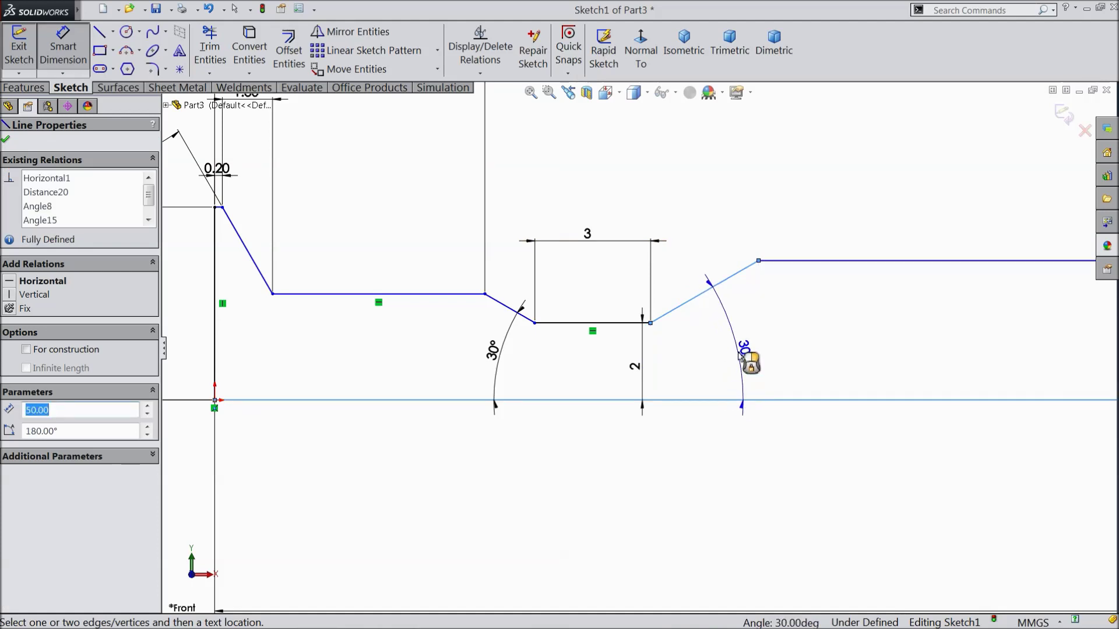
pyautogui.click(742, 351)
pyautogui.write('45')
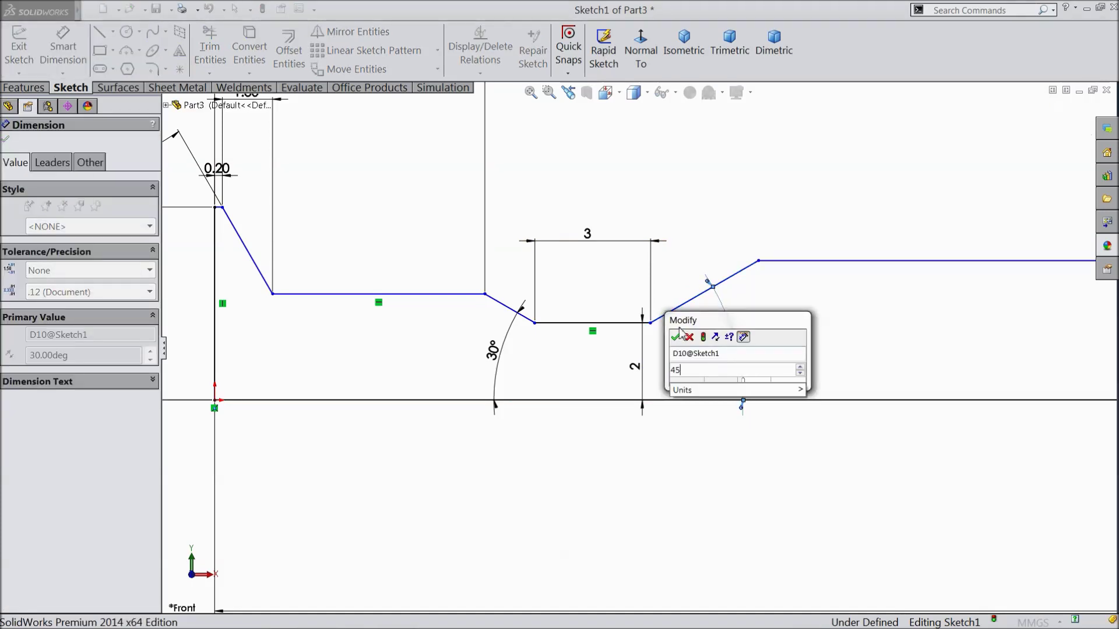
pyautogui.click(676, 337)
pyautogui.scroll(5, 685, 343)
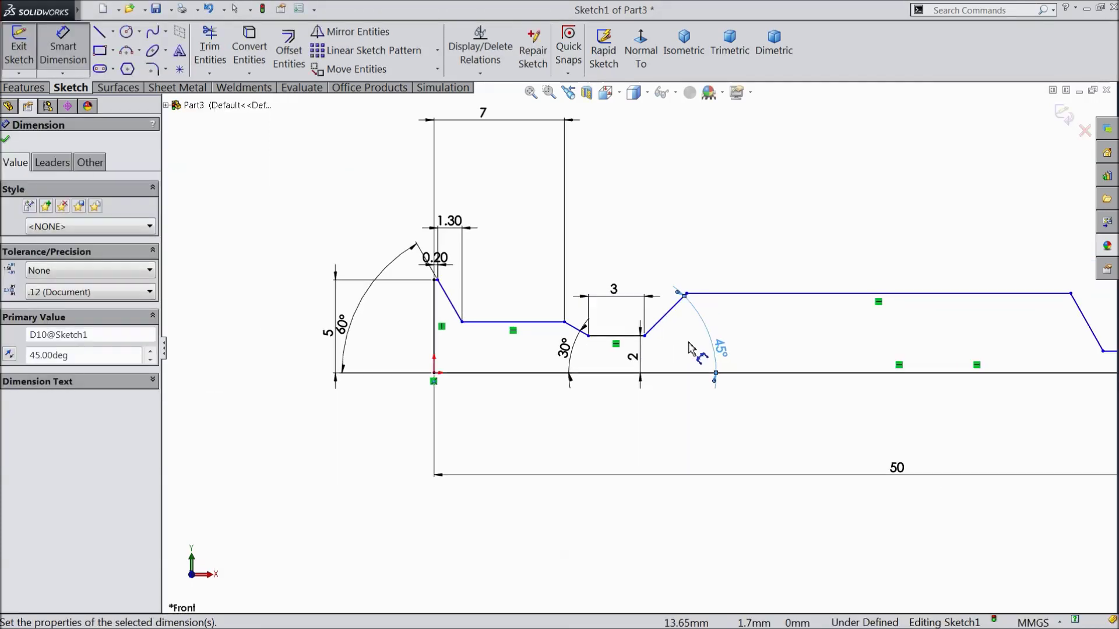
pyautogui.scroll(-3, 1008, 350)
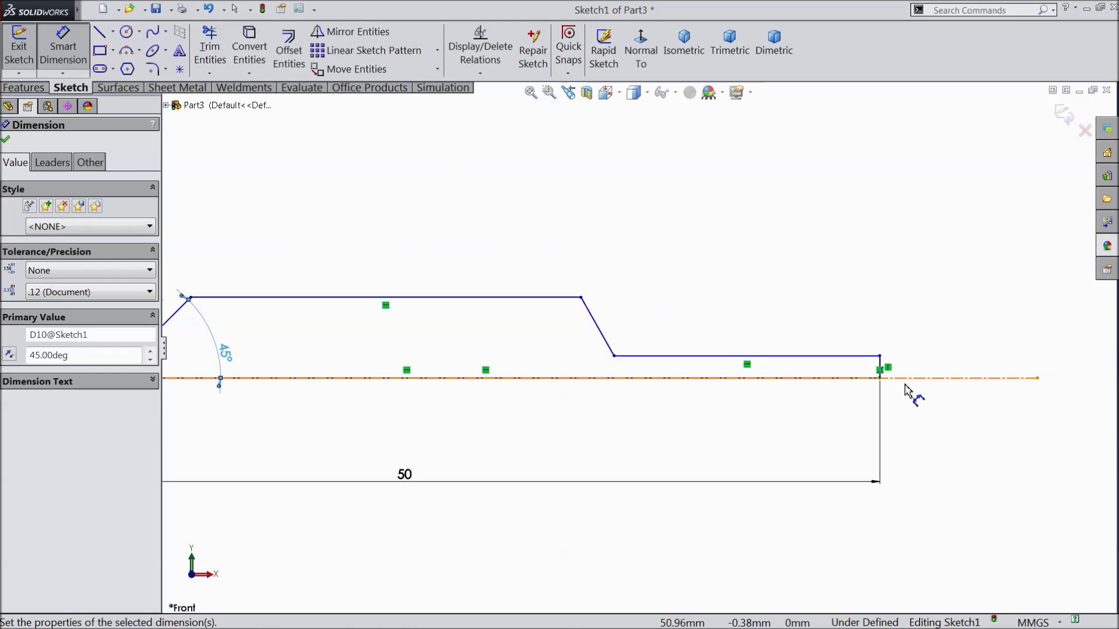
pyautogui.scroll(-3, 805, 366)
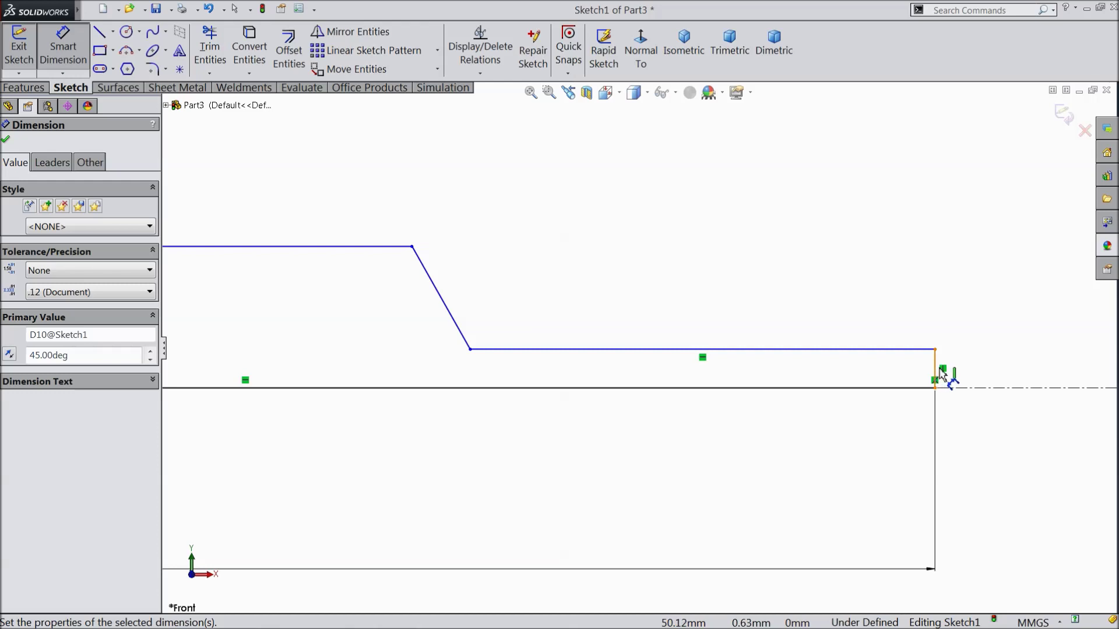
# Set the right-end vertical line to 1.80 and the short tip flat to 2.40.
pyautogui.click(938, 370)
pyautogui.click(1005, 370)
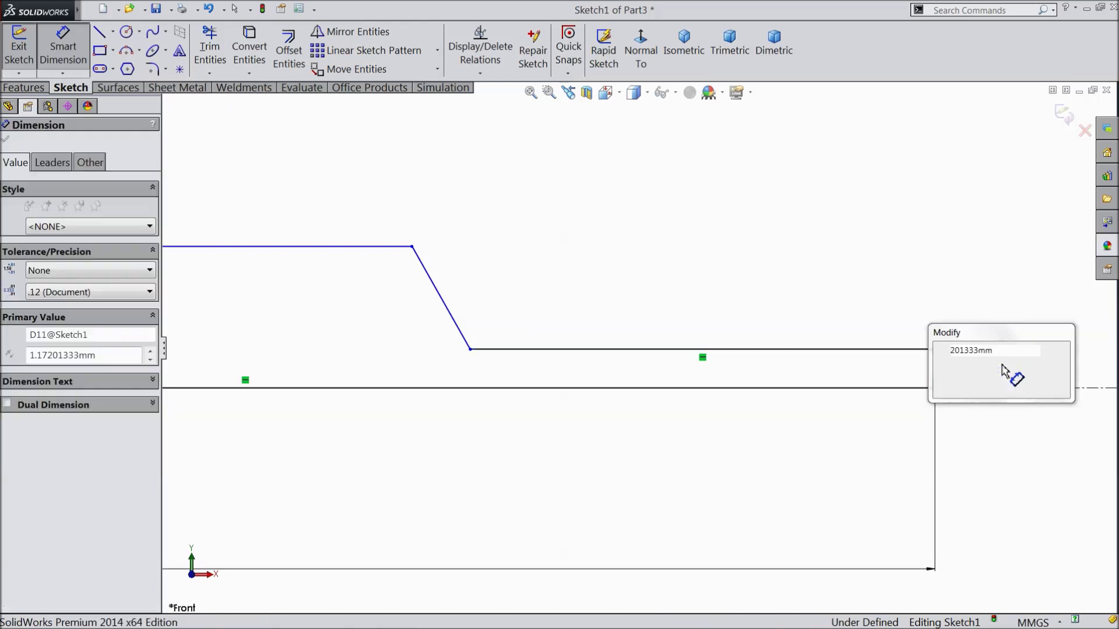
pyautogui.write('1.8')
pyautogui.press('Return')
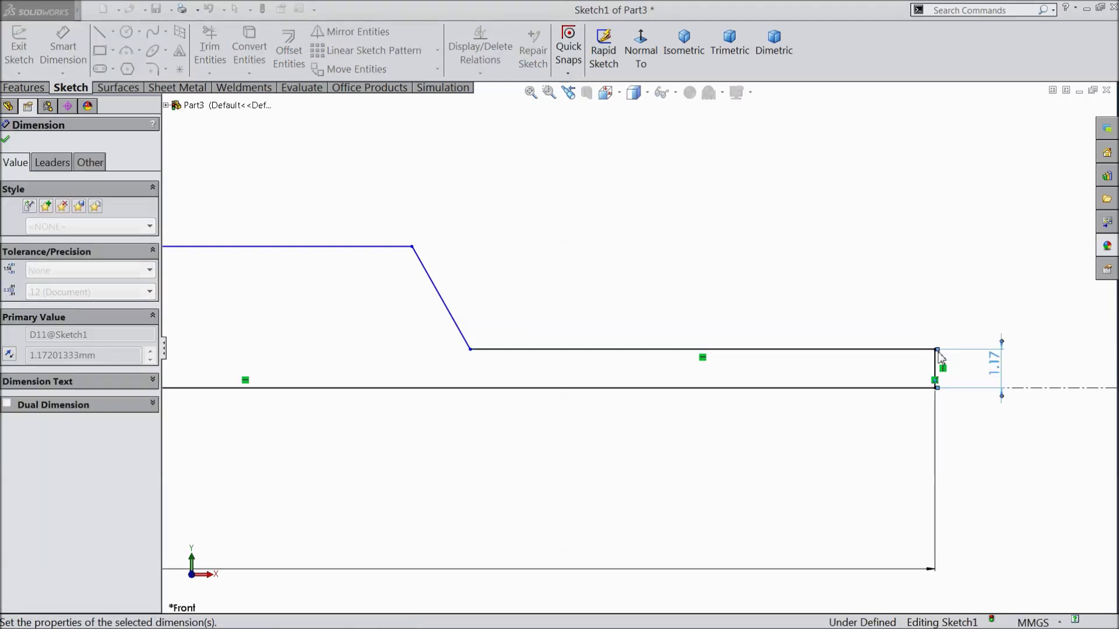
pyautogui.click(775, 330)
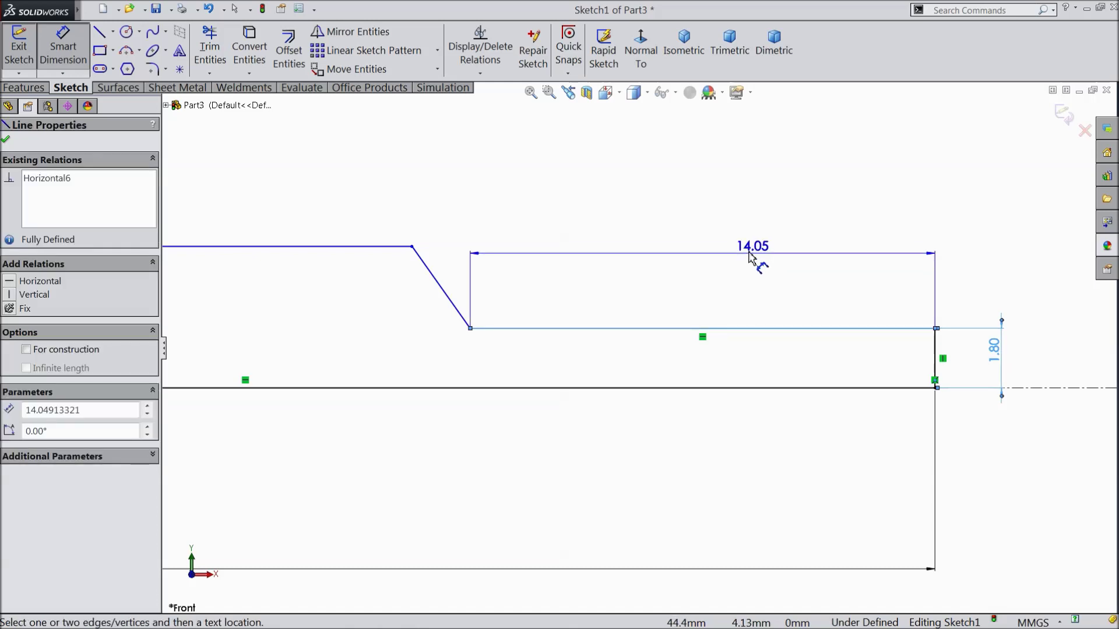
pyautogui.click(745, 248)
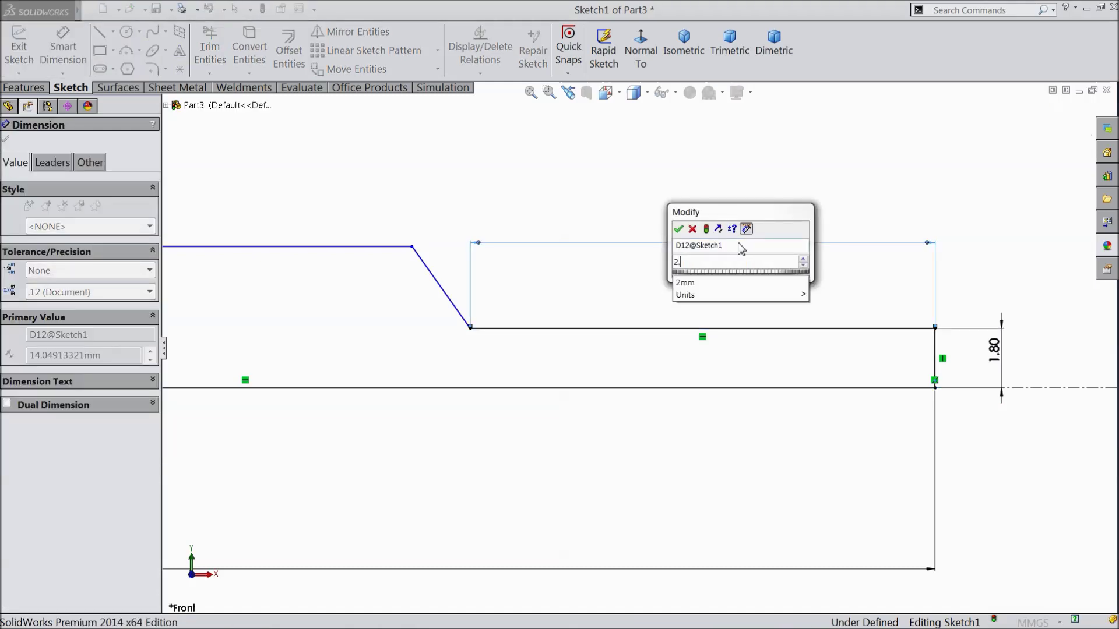
pyautogui.click(679, 229)
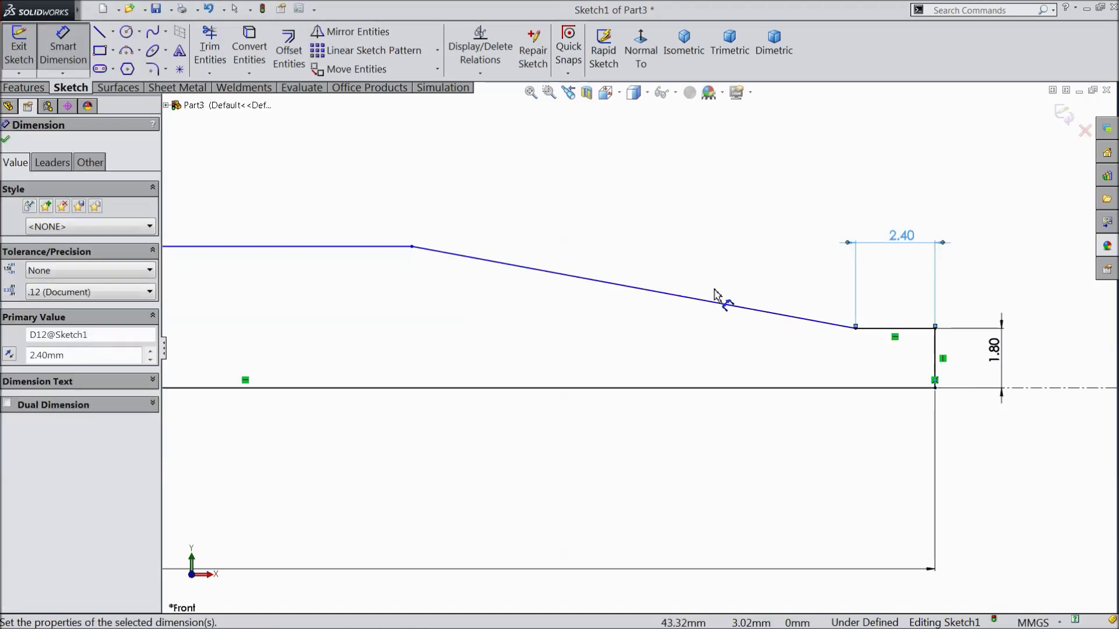
# Give the tip taper a 45° angle and a 4 mm distance to its top corner.
pyautogui.scroll(2, 718, 308)
pyautogui.click(698, 377)
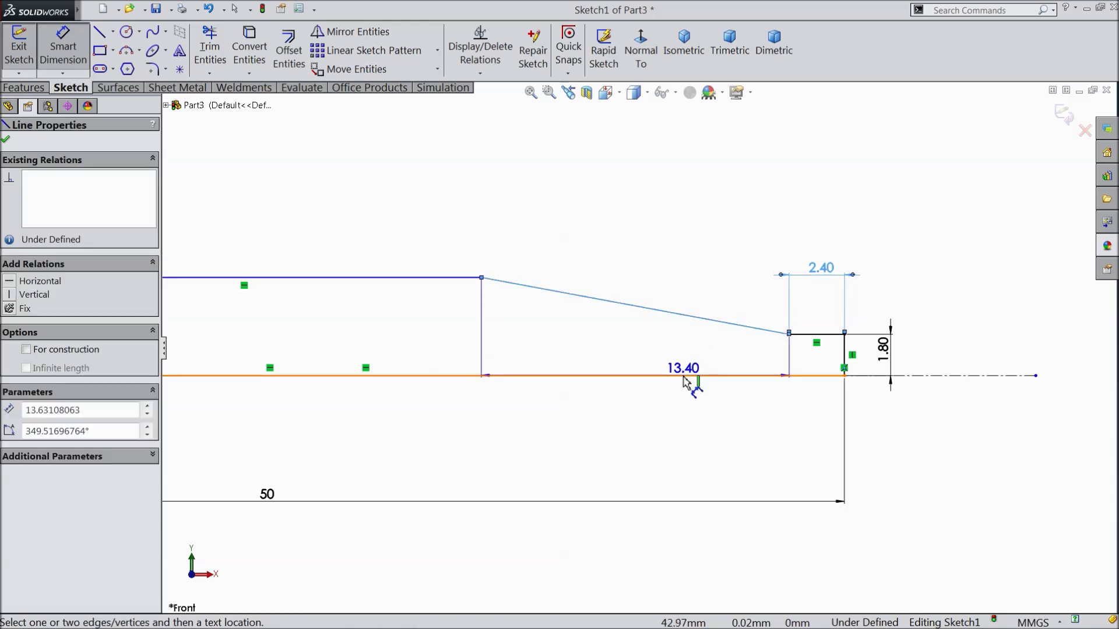
pyautogui.click(595, 298)
pyautogui.click(587, 345)
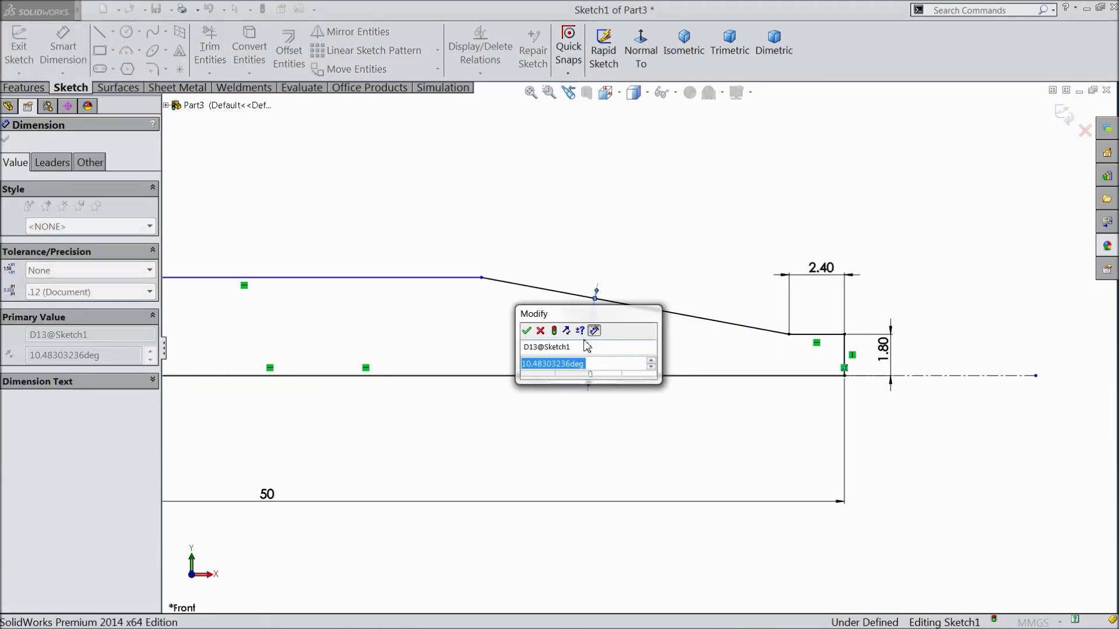
pyautogui.write('45')
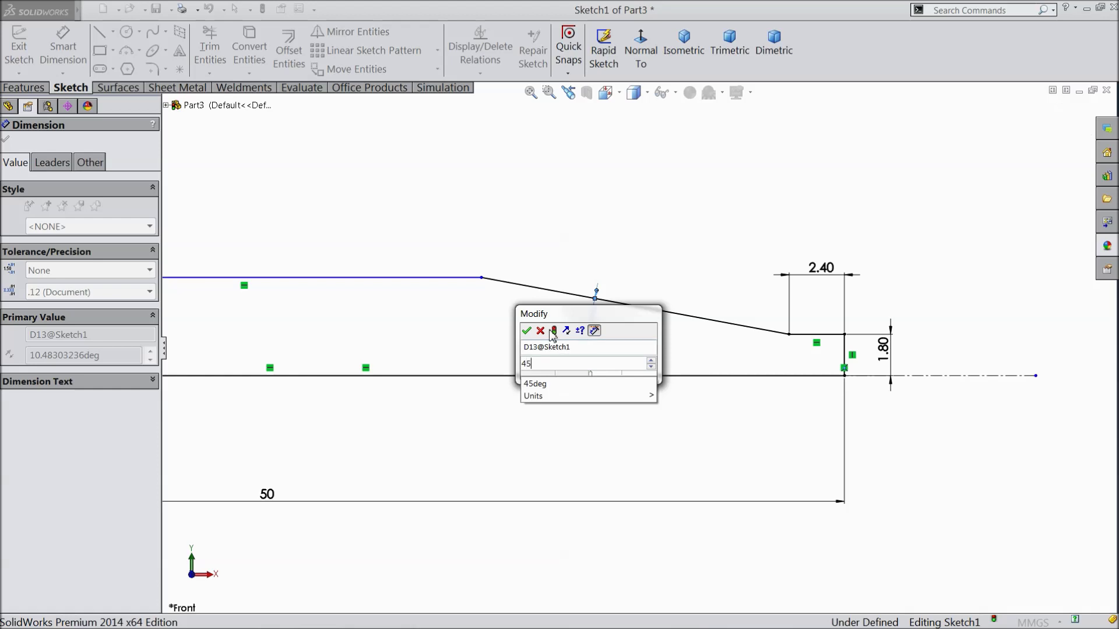
pyautogui.click(526, 331)
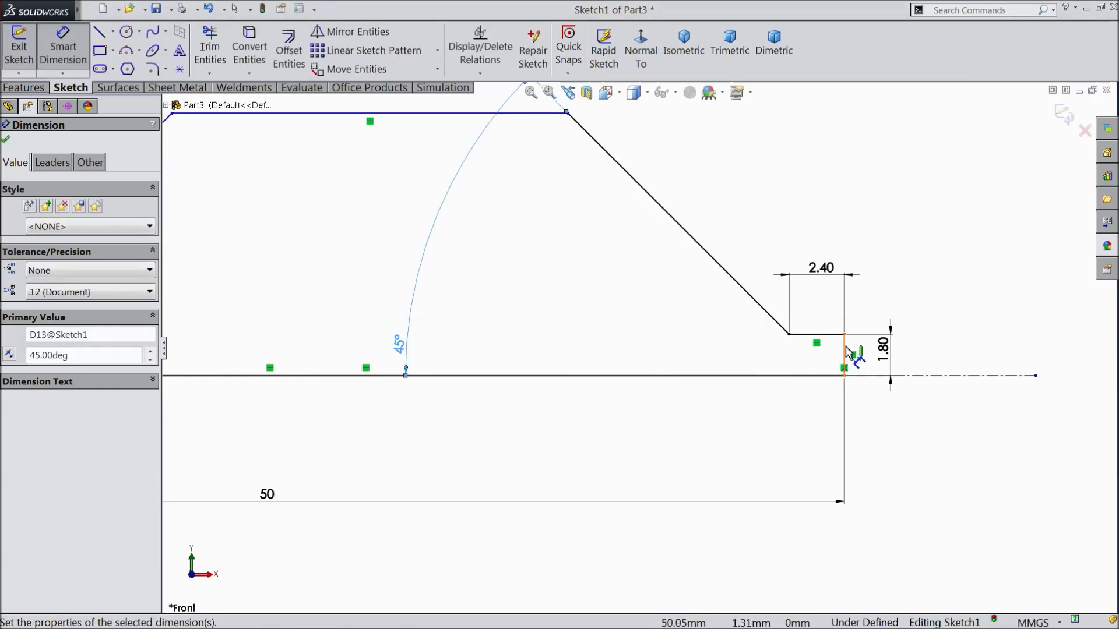
pyautogui.click(846, 350)
pyautogui.scroll(3, 641, 346)
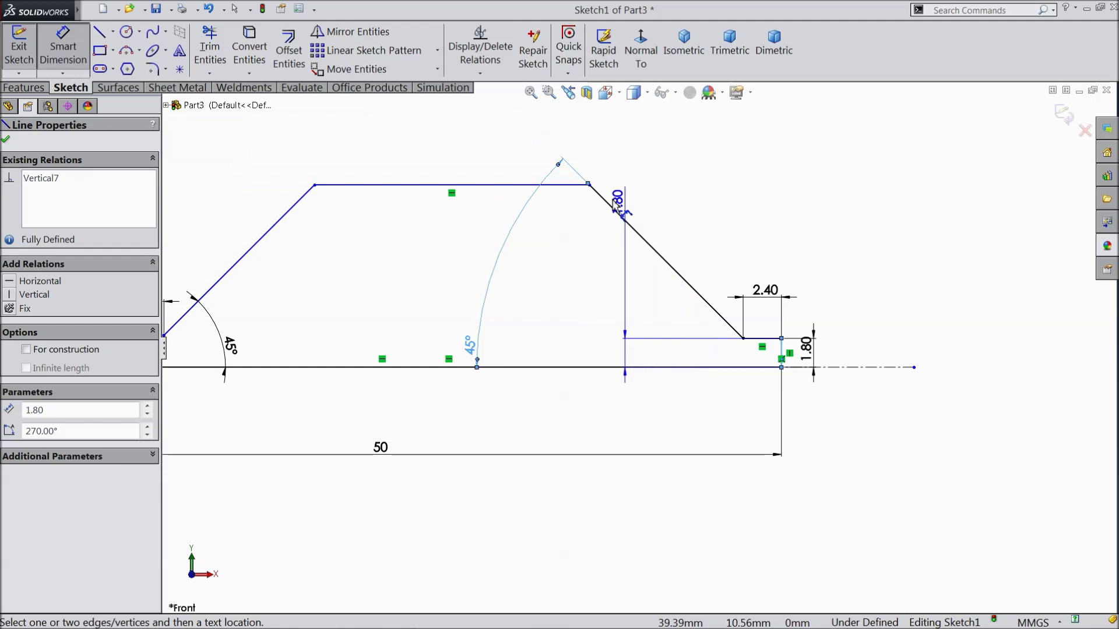
pyautogui.click(589, 185)
pyautogui.click(683, 154)
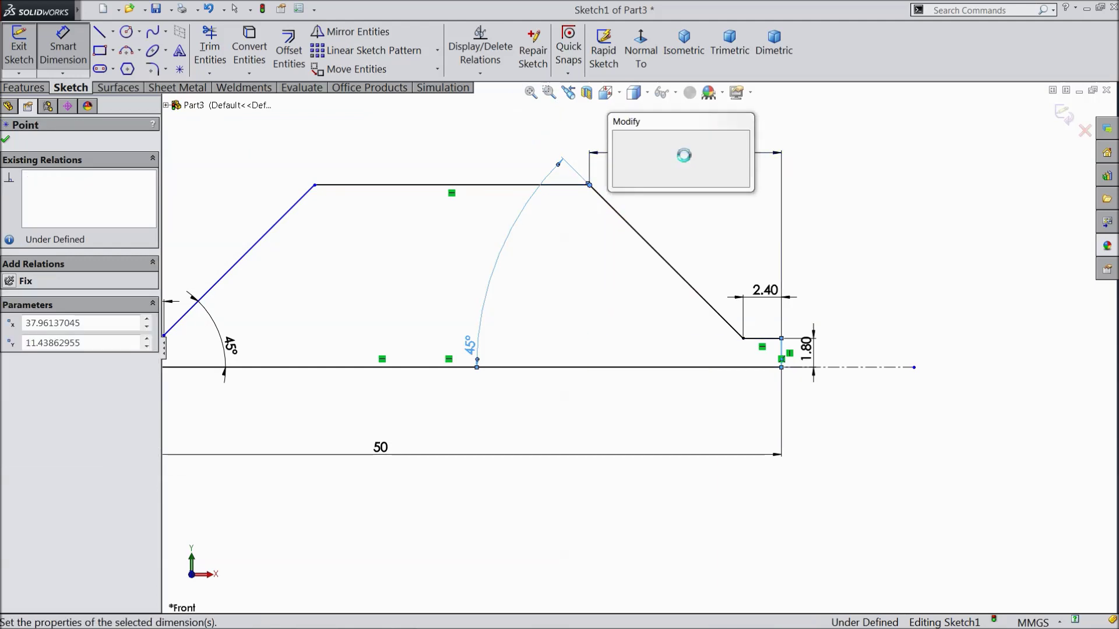
pyautogui.write('4')
pyautogui.click(619, 139)
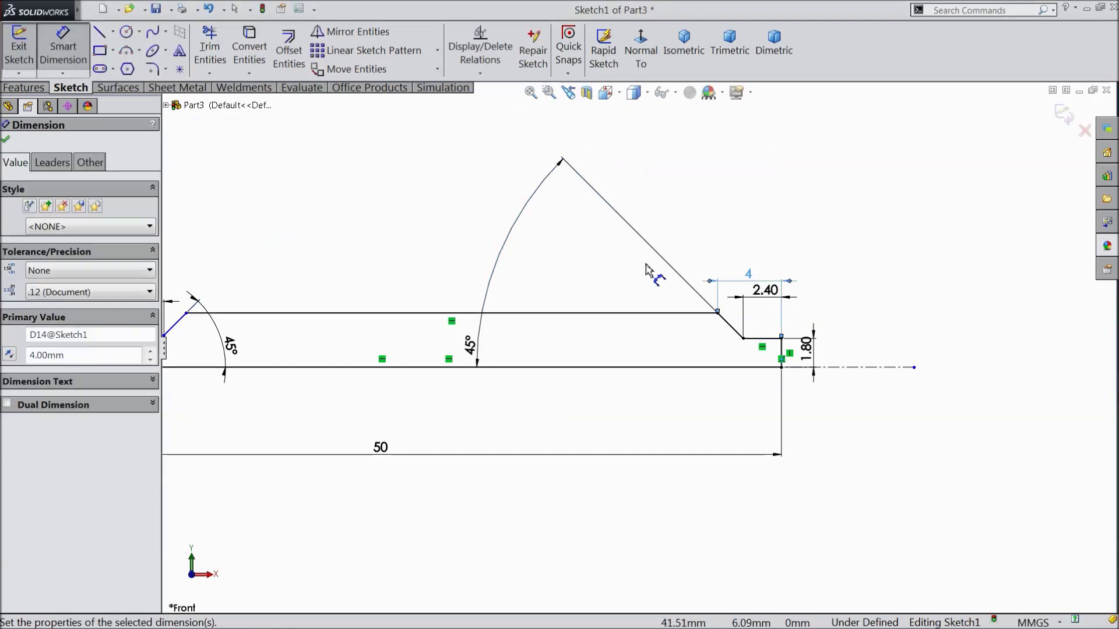
pyautogui.scroll(3, 592, 333)
pyautogui.scroll(-2, 392, 359)
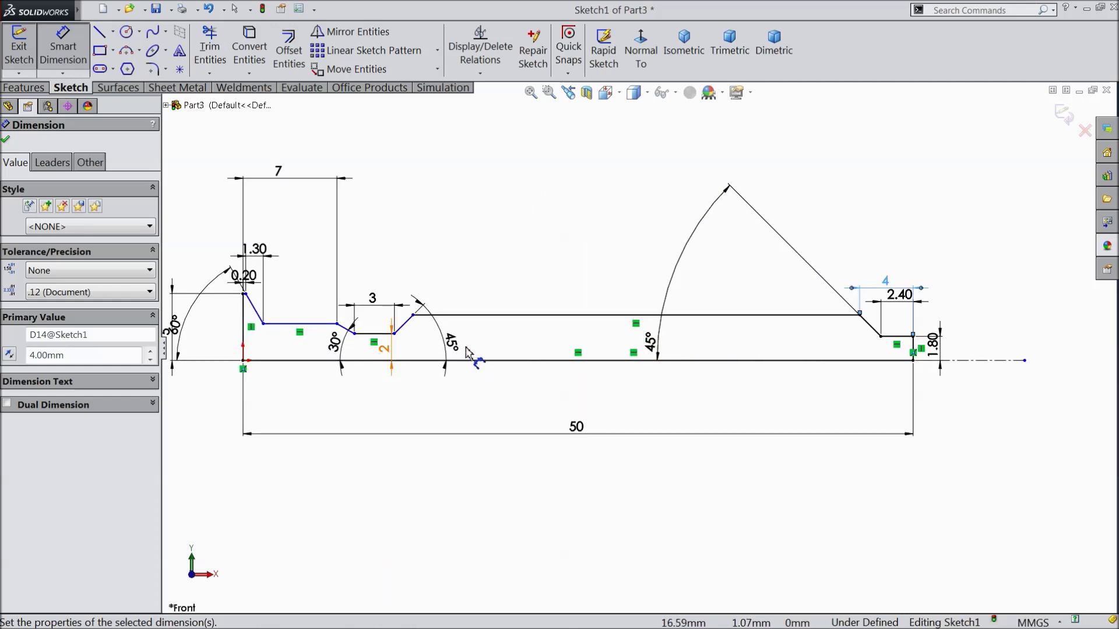
pyautogui.scroll(2, 637, 348)
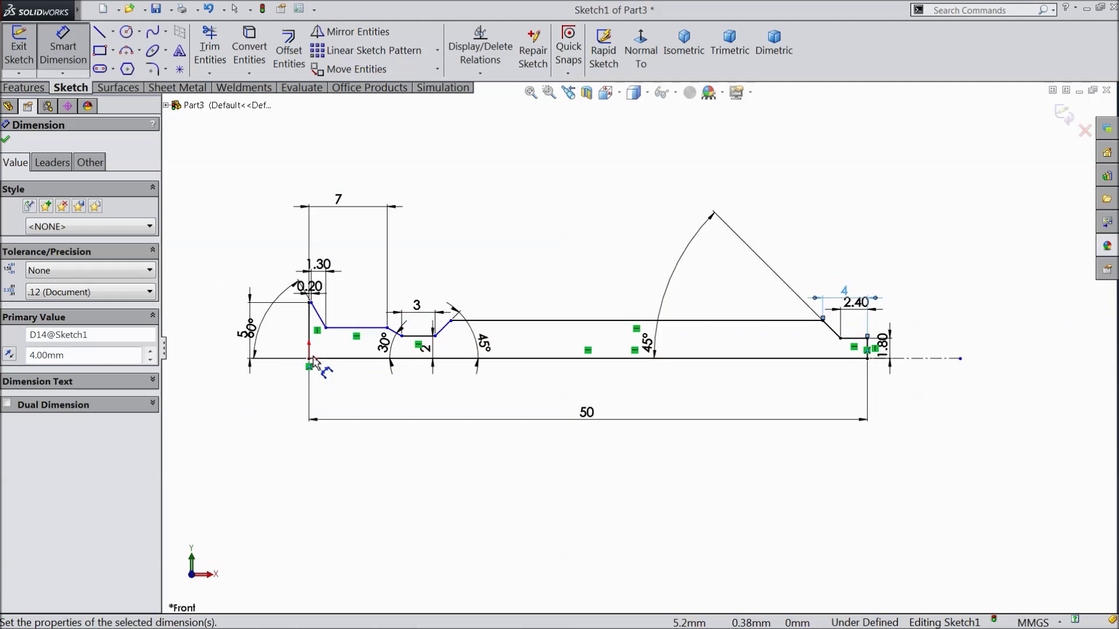
pyautogui.scroll(-5, 395, 346)
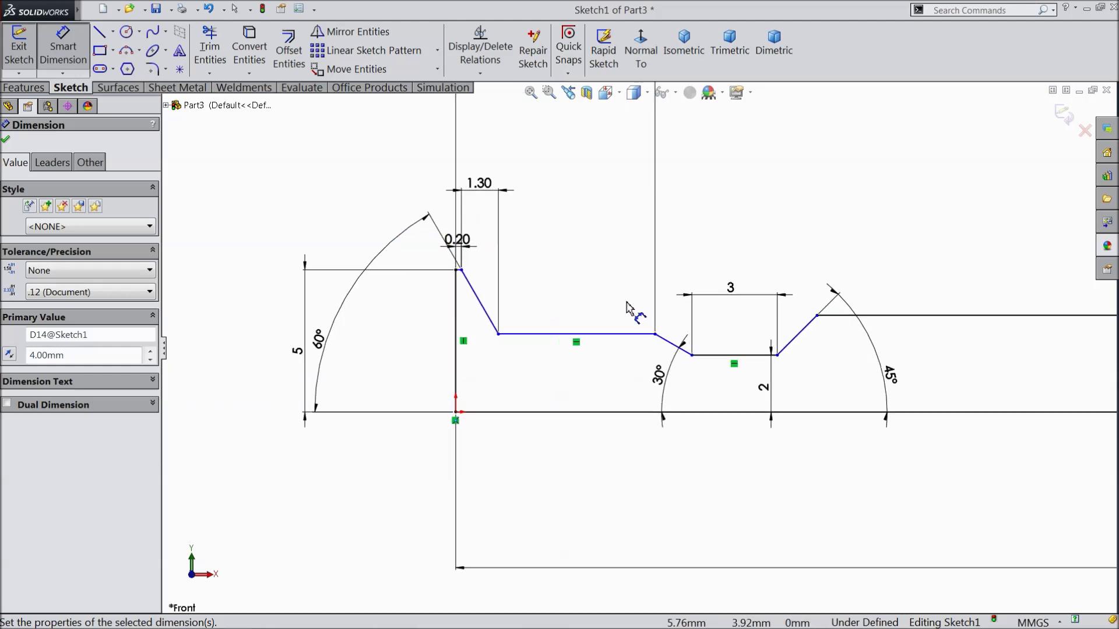
pyautogui.click(817, 316)
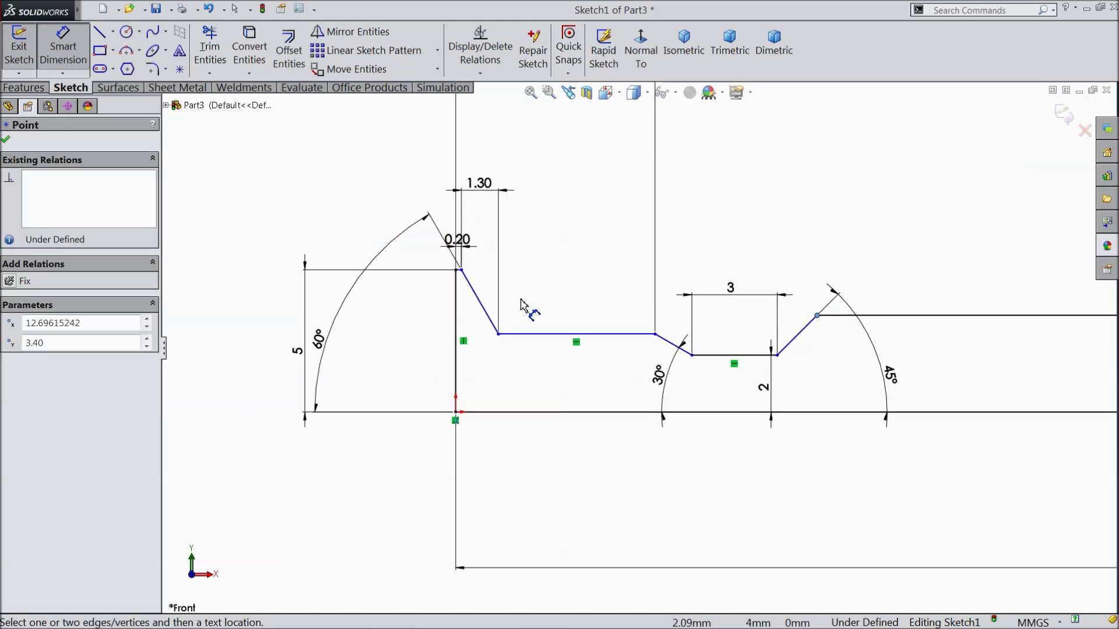
pyautogui.click(456, 306)
pyautogui.scroll(2, 638, 348)
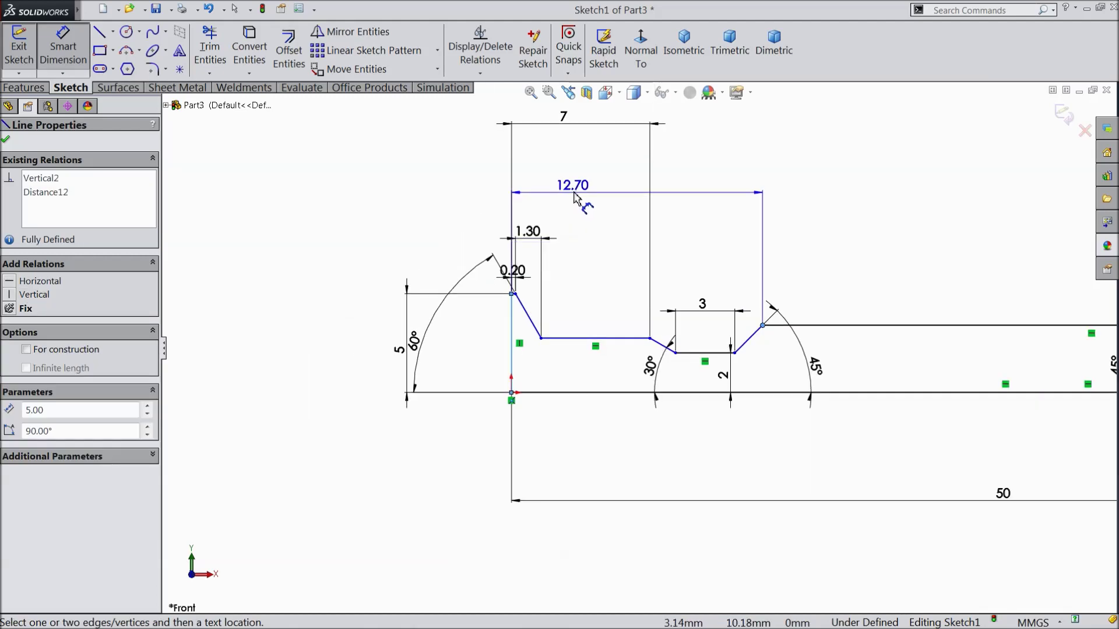
pyautogui.click(591, 188)
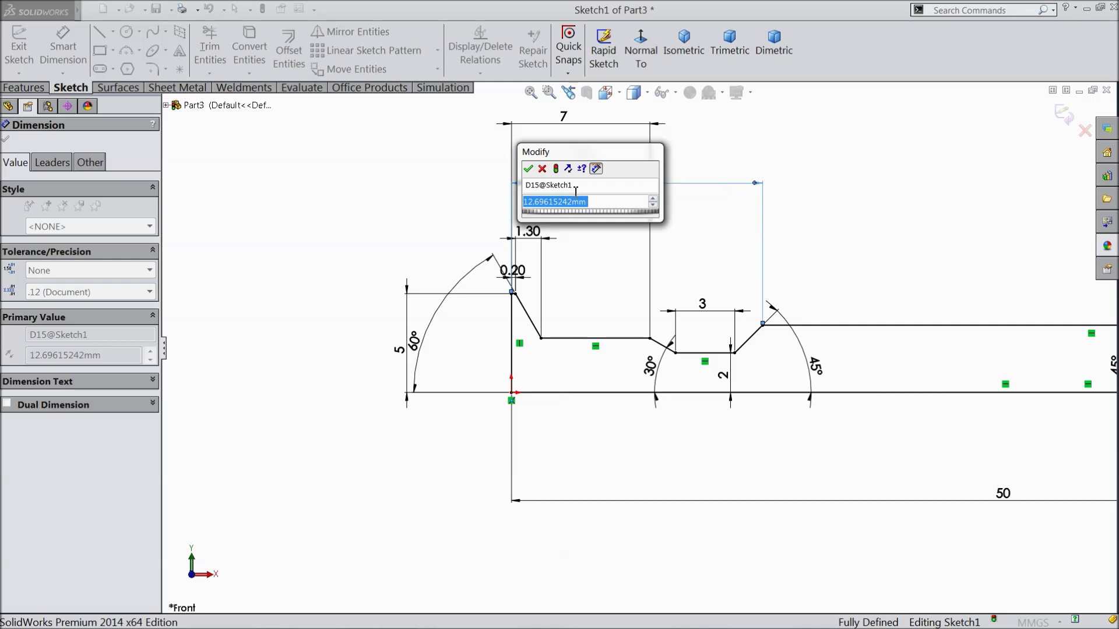
pyautogui.click(543, 170)
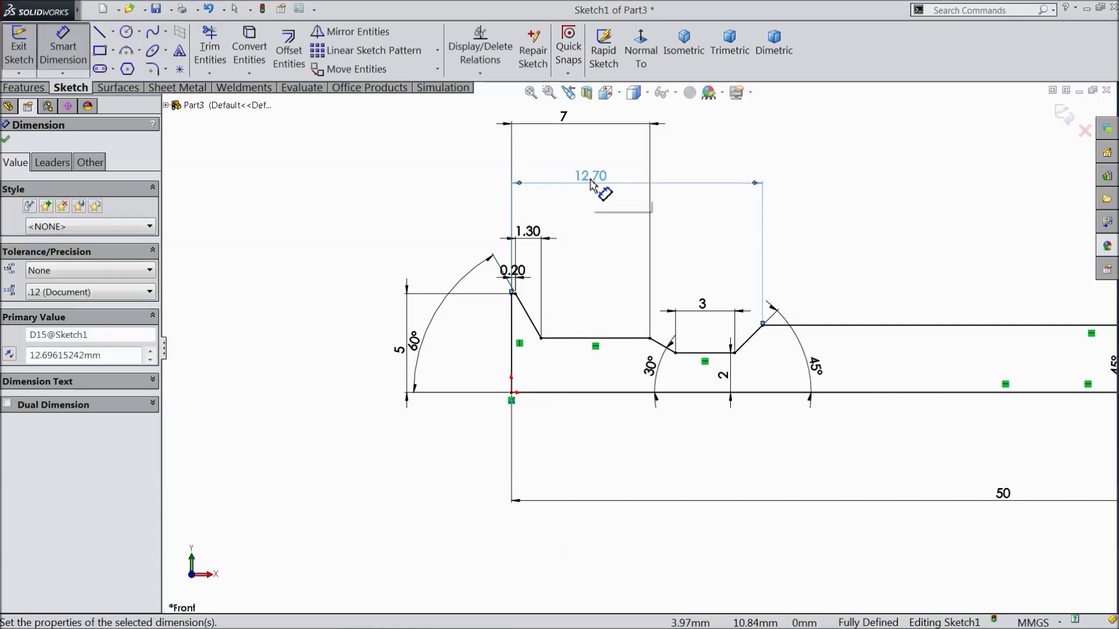
pyautogui.press('Delete')
pyautogui.scroll(-2, 670, 361)
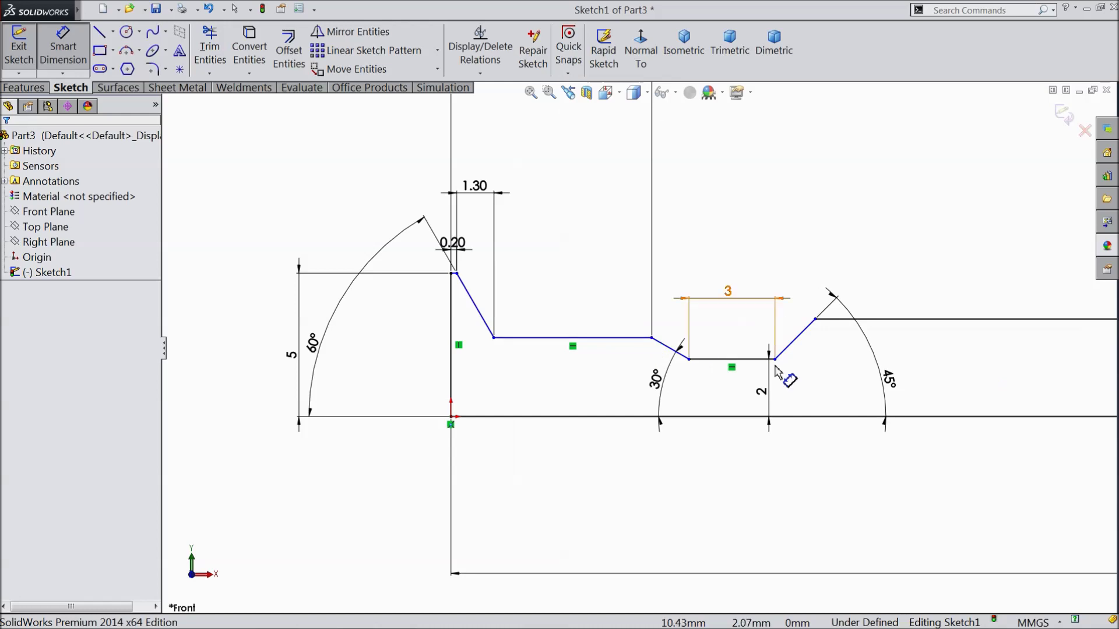
pyautogui.scroll(-1, 754, 365)
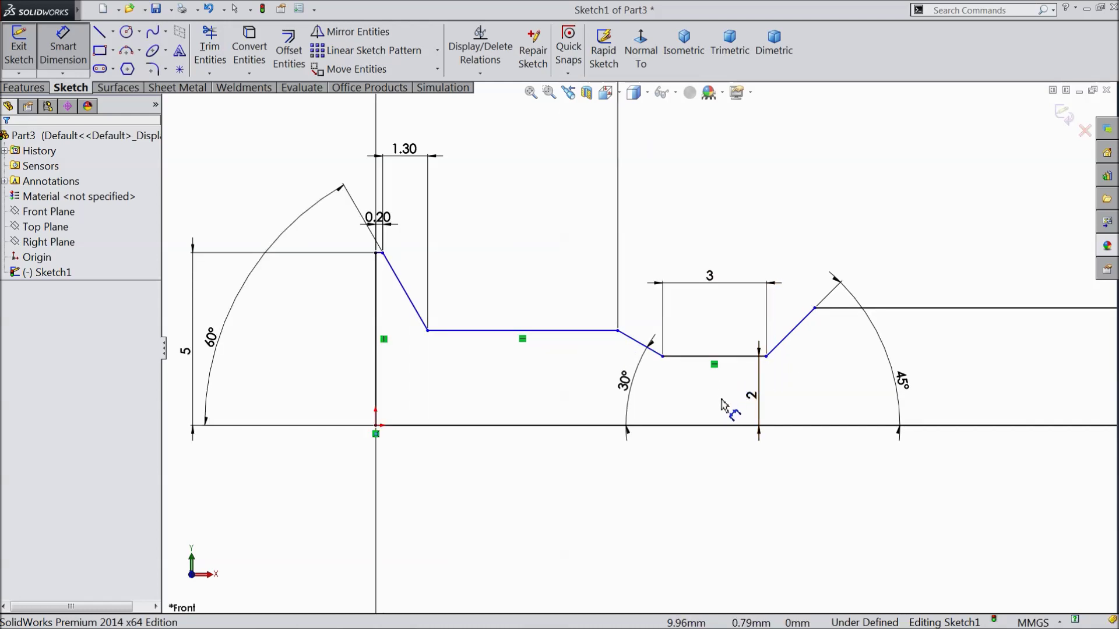
pyautogui.press('Escape')
pyautogui.scroll(2, 466, 349)
# Delete the 1.30 head offset dimension and dimension the shoulder height at 3.15 mm.
pyautogui.scroll(-1, 490, 304)
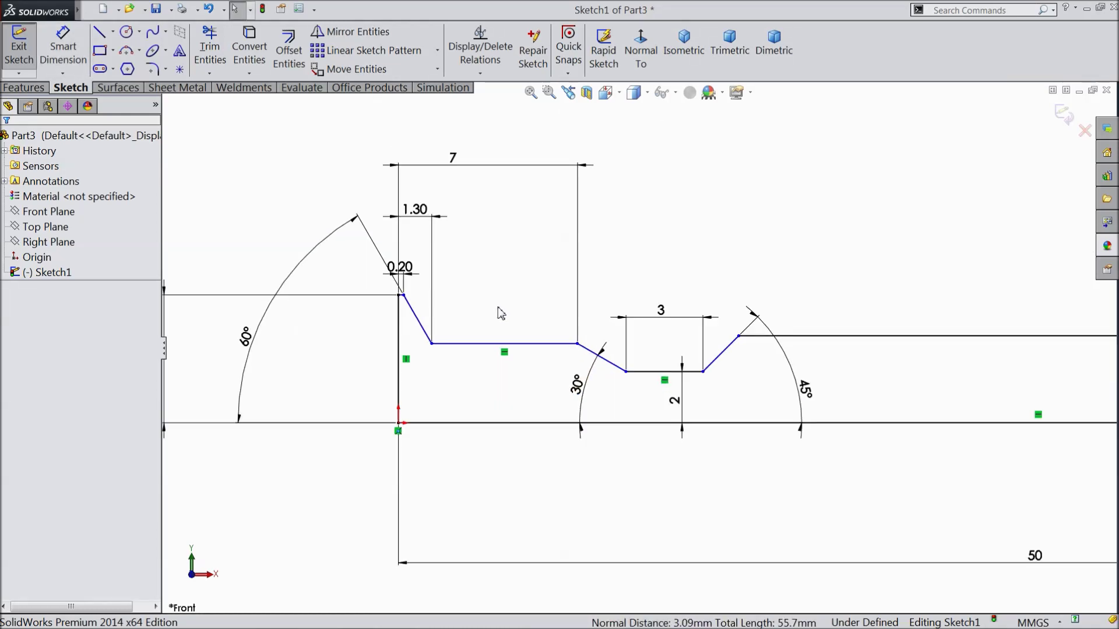
pyautogui.click(424, 215)
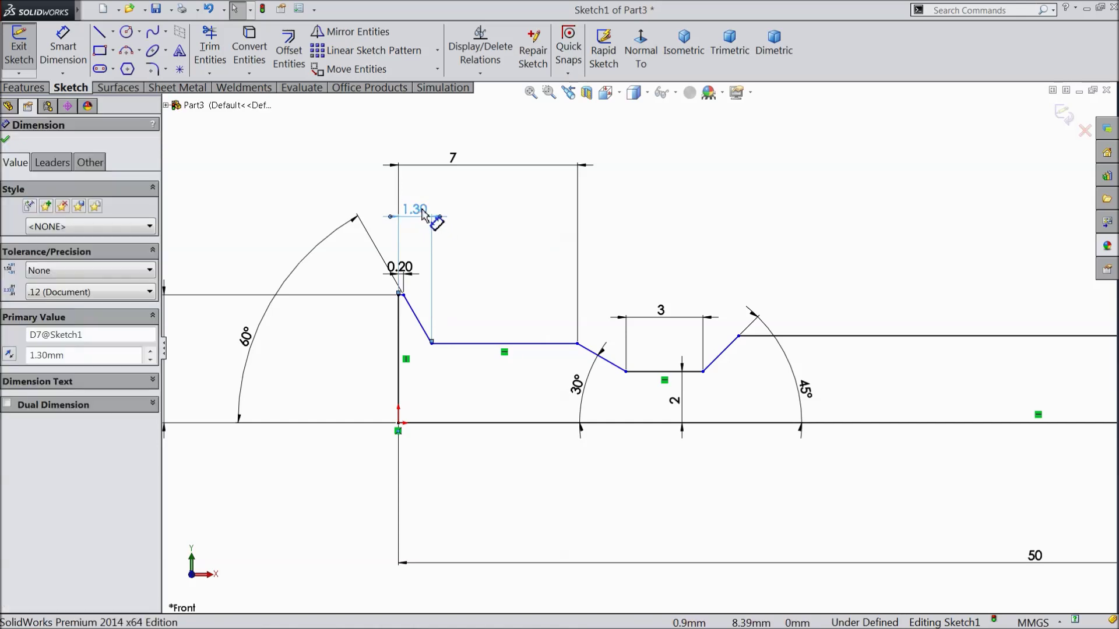
pyautogui.press('Delete')
pyautogui.click(63, 47)
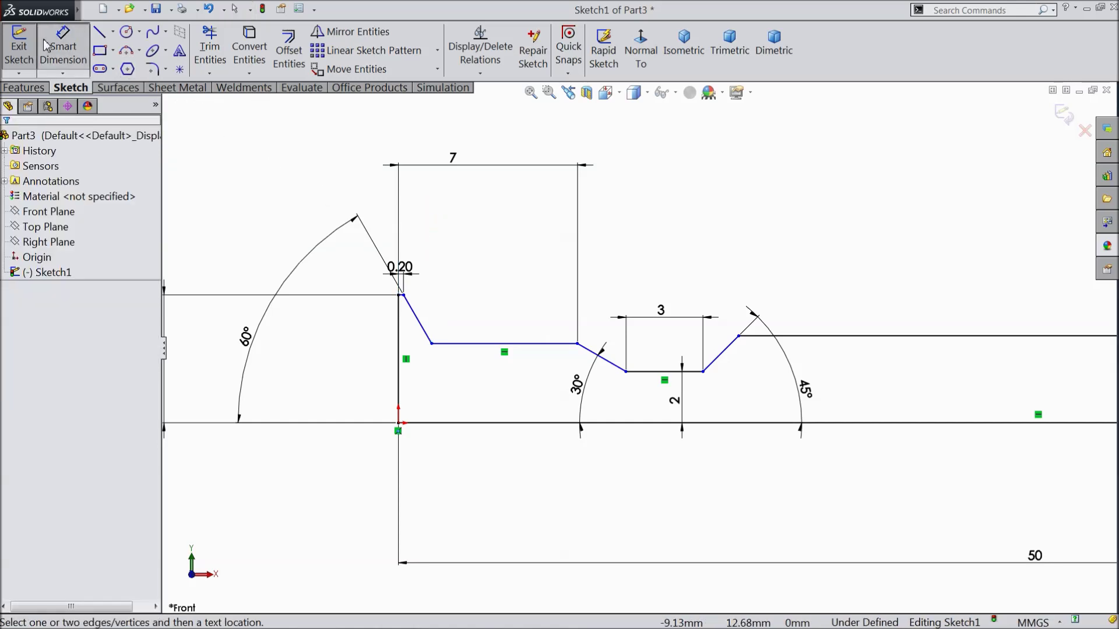
pyautogui.click(500, 344)
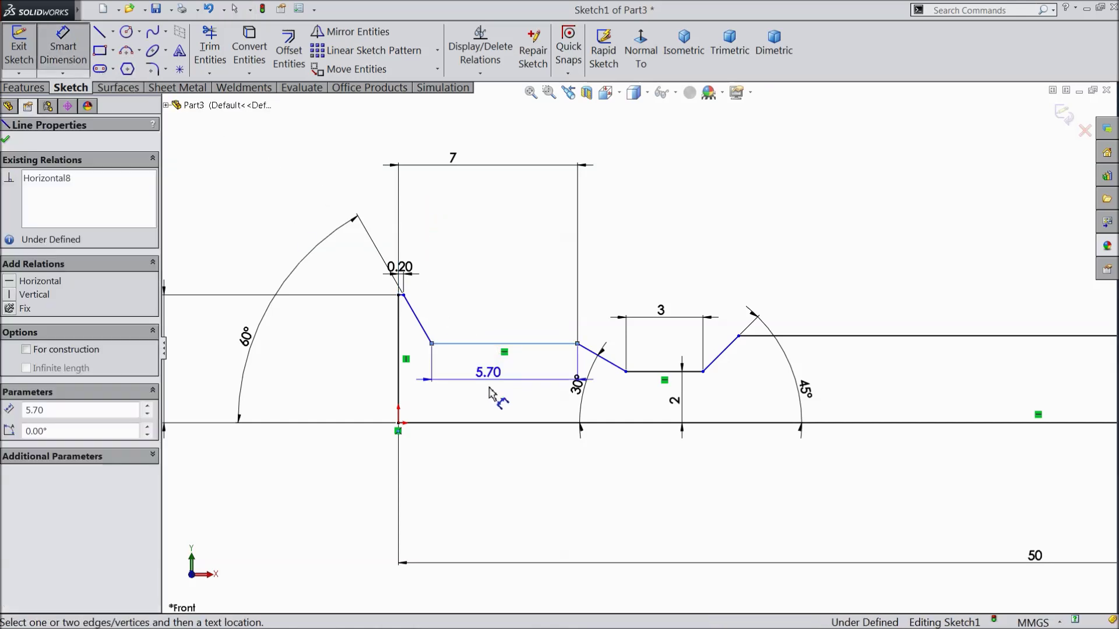
pyautogui.click(493, 423)
pyautogui.click(481, 398)
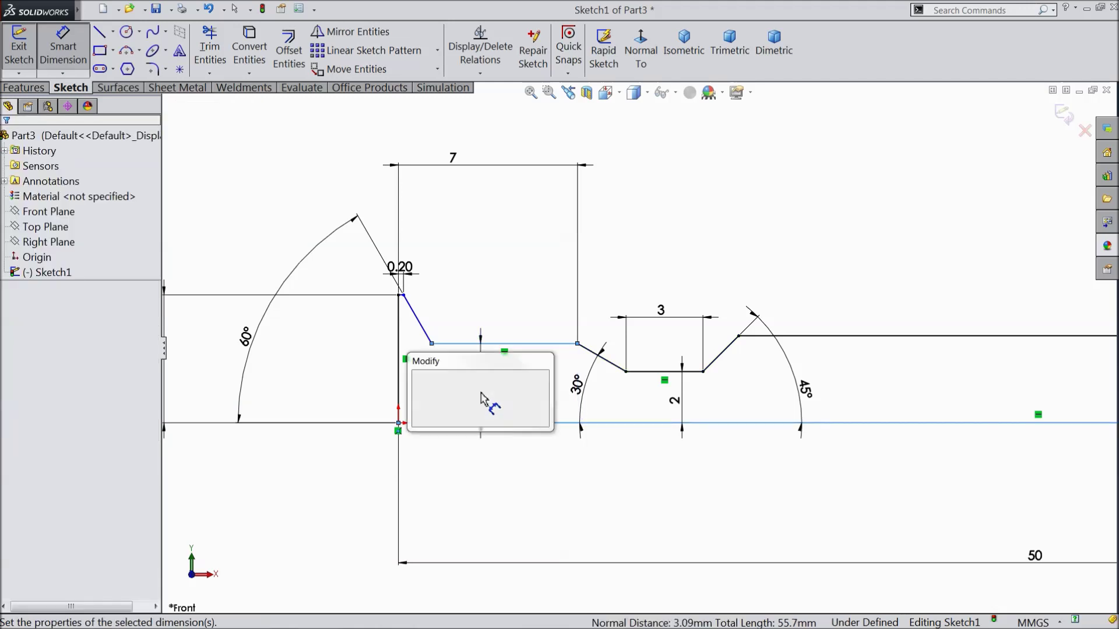
pyautogui.write('3.15')
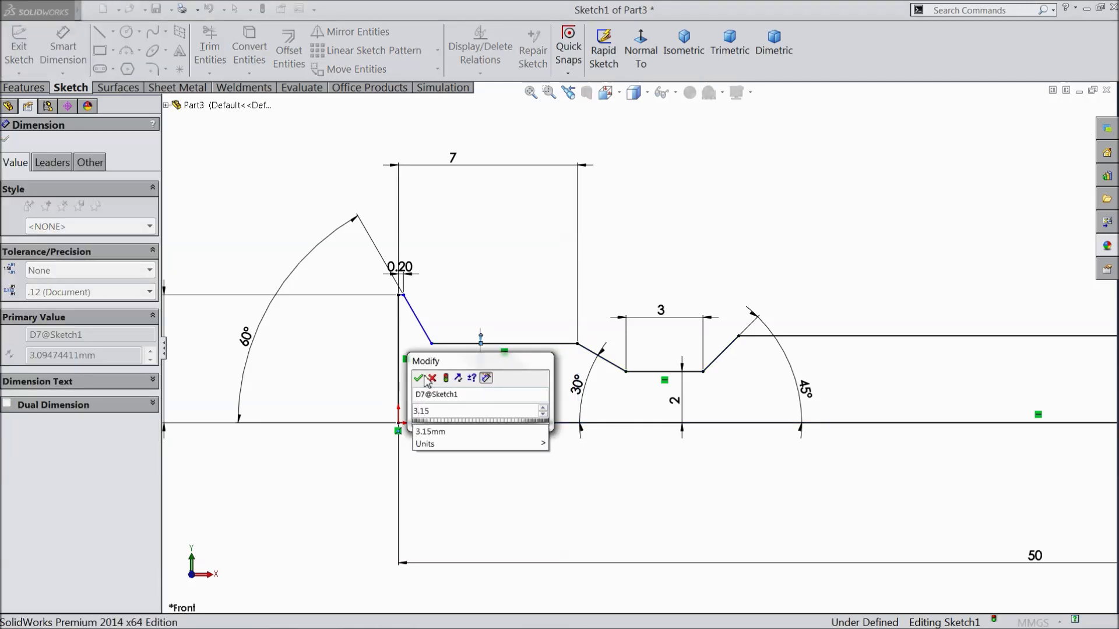
pyautogui.click(419, 379)
pyautogui.click(430, 342)
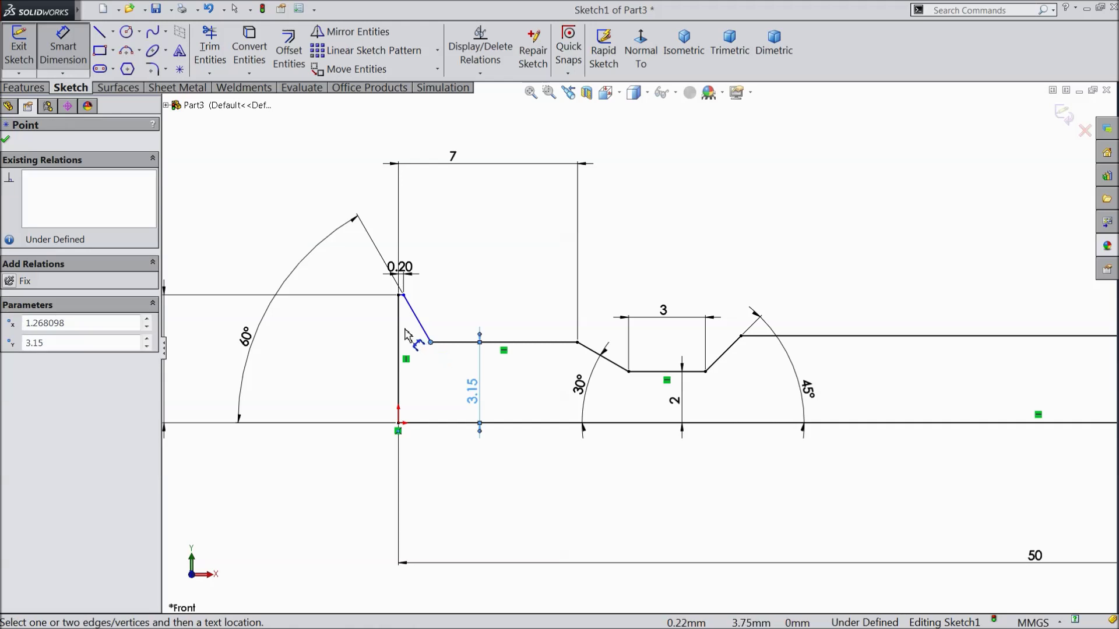
# Re-dimension the head offset, undoing the conflicting 1.3 value to keep 1.27 mm.
pyautogui.click(399, 333)
pyautogui.click(424, 235)
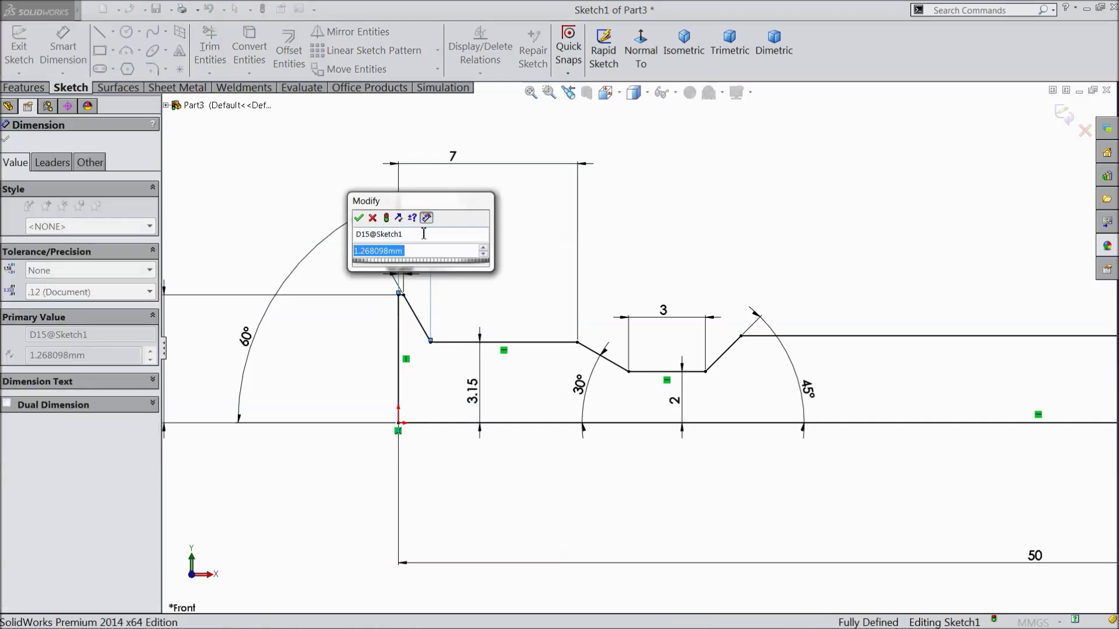
pyautogui.write('1.3')
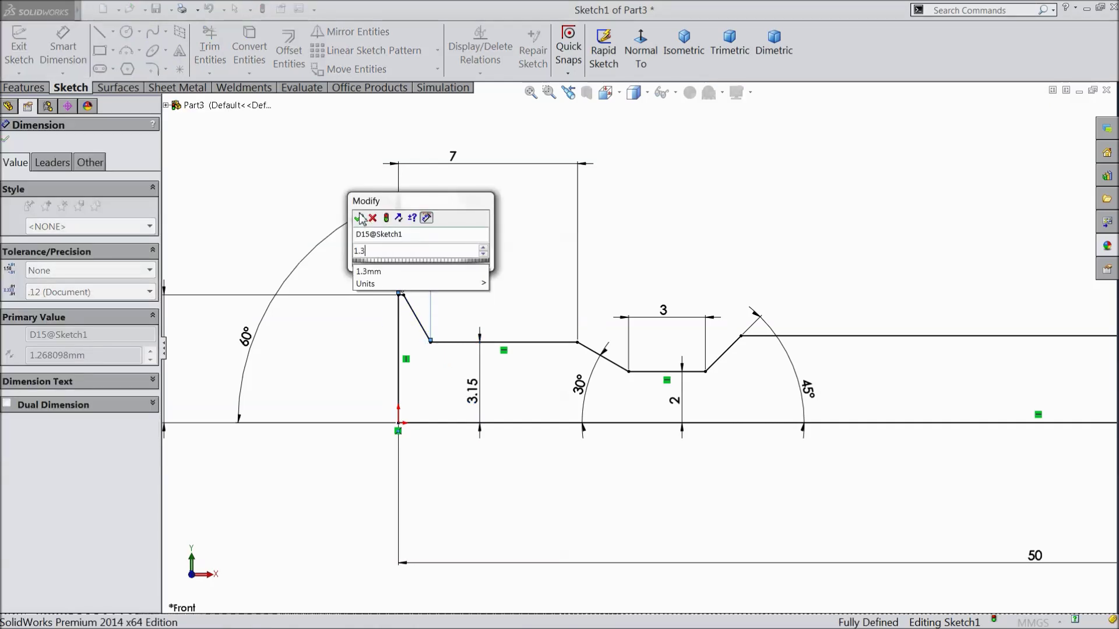
pyautogui.click(358, 218)
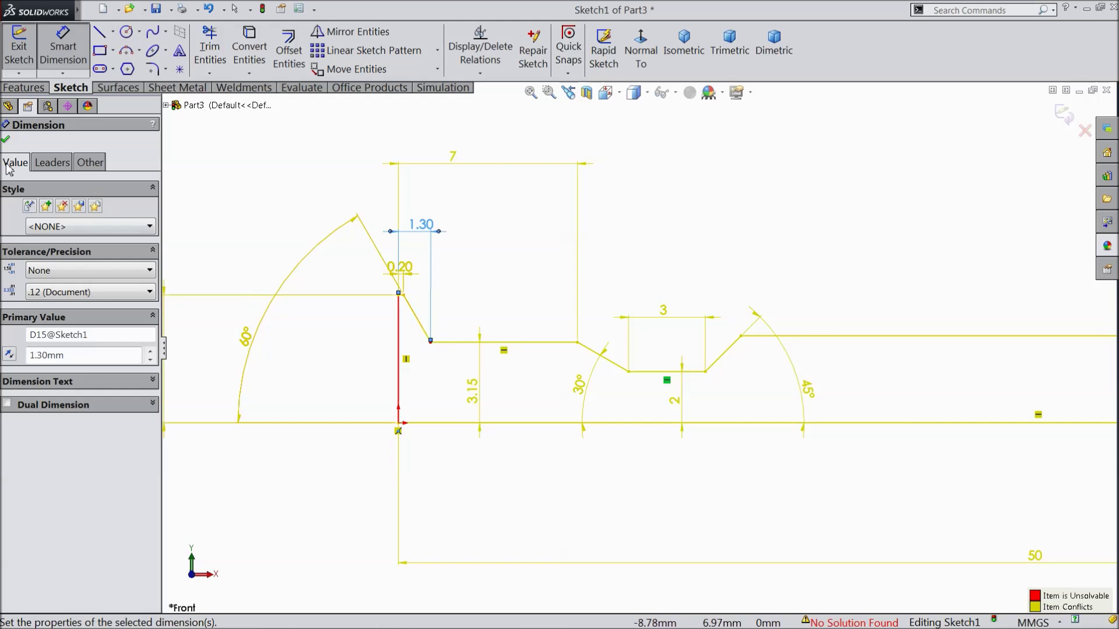
pyautogui.click(7, 140)
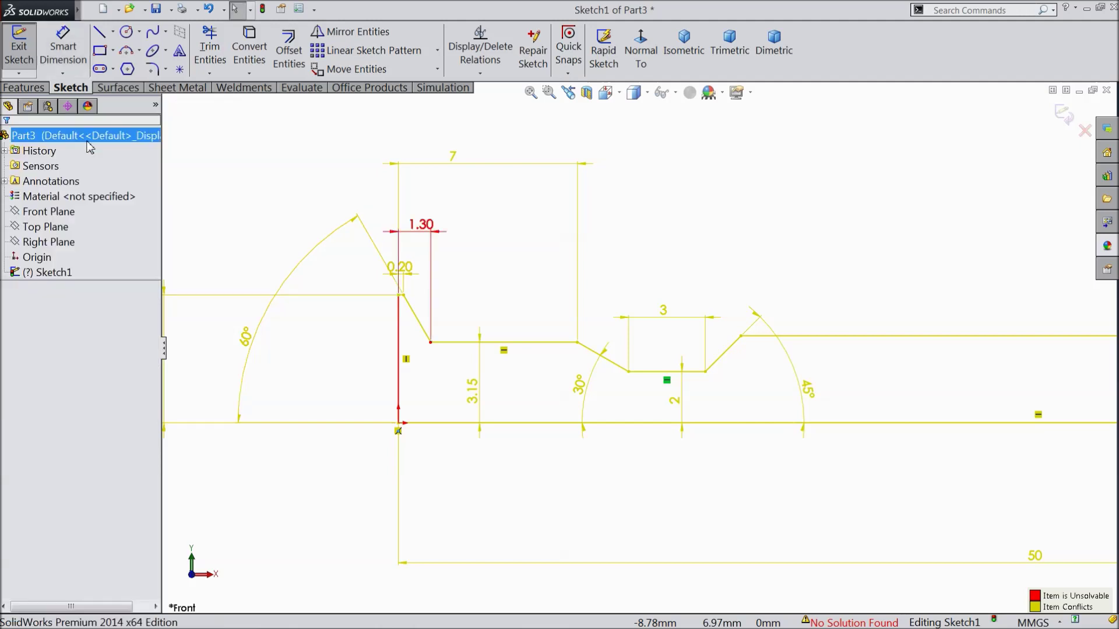
pyautogui.click(208, 9)
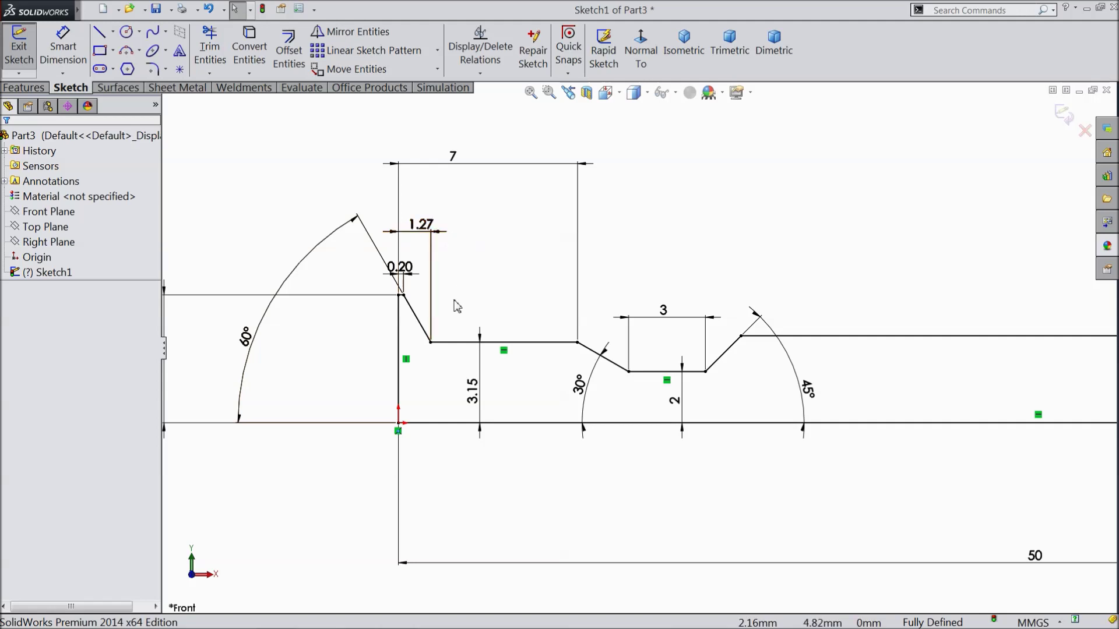
pyautogui.scroll(5, 479, 328)
pyautogui.scroll(-2, 890, 383)
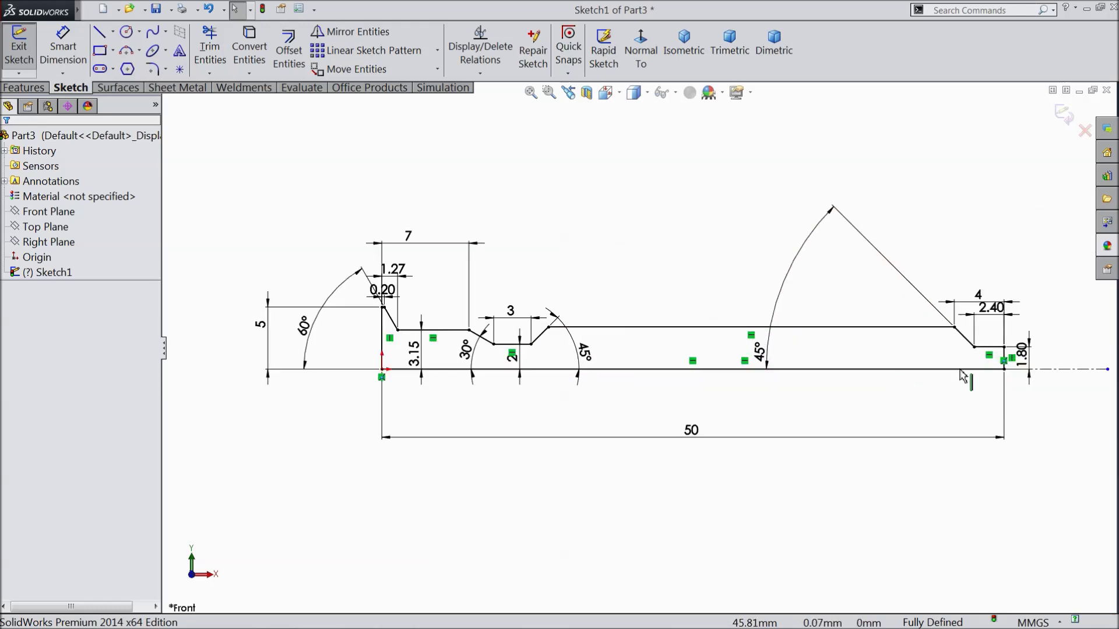
# Round the corner at the tip's step with a 0.20 mm sketch fillet.
pyautogui.click(153, 70)
pyautogui.scroll(-5, 944, 400)
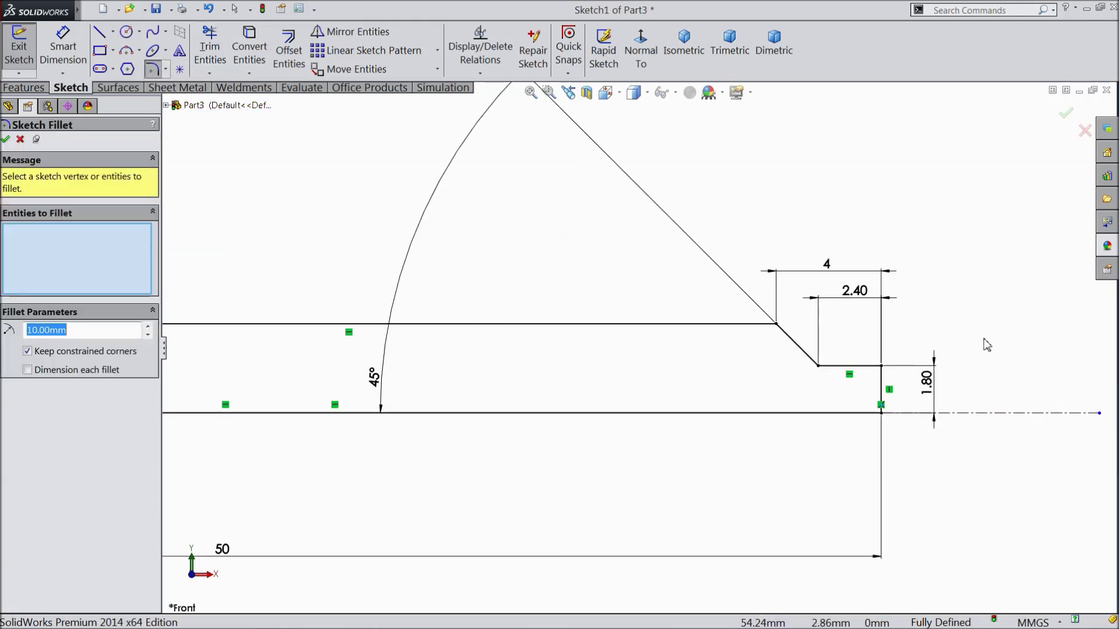
pyautogui.write('0.2')
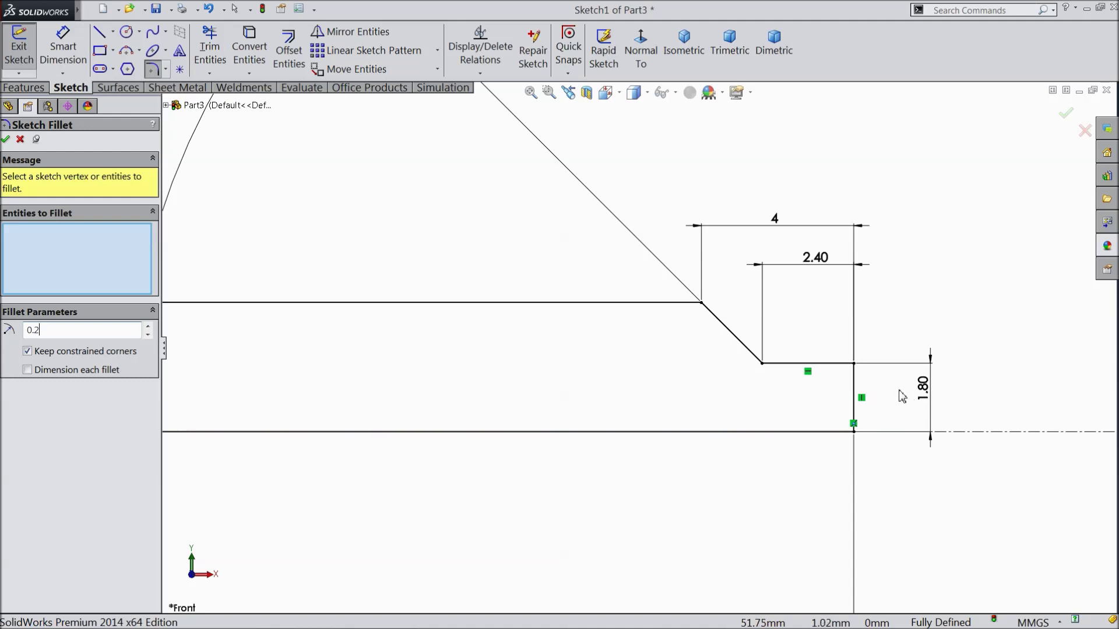
pyautogui.scroll(-2, 804, 361)
pyautogui.click(739, 331)
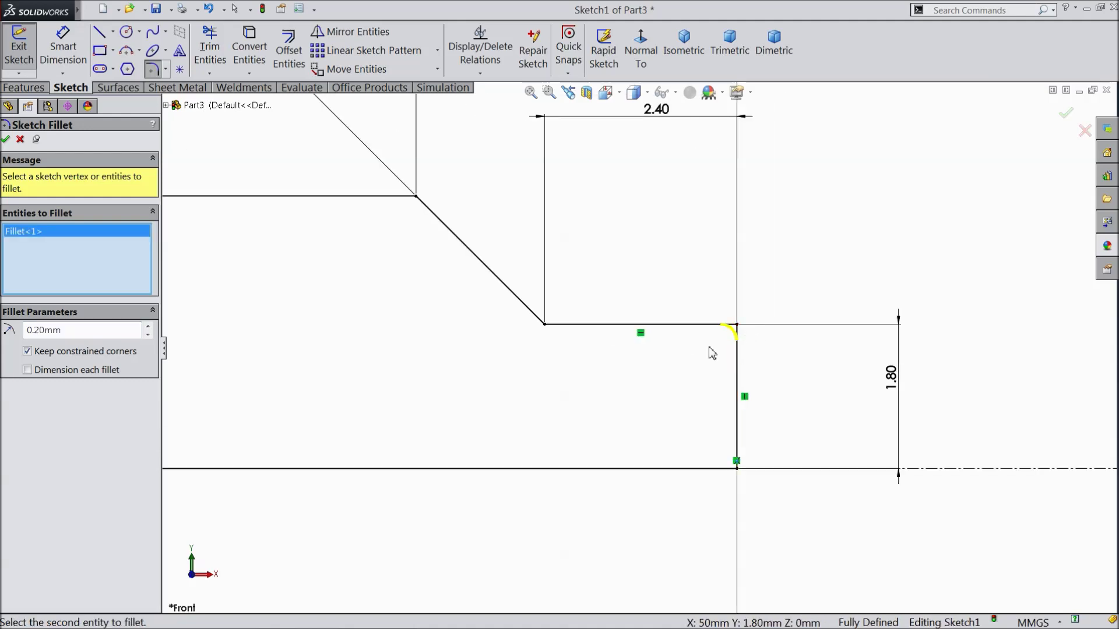
pyautogui.click(5, 140)
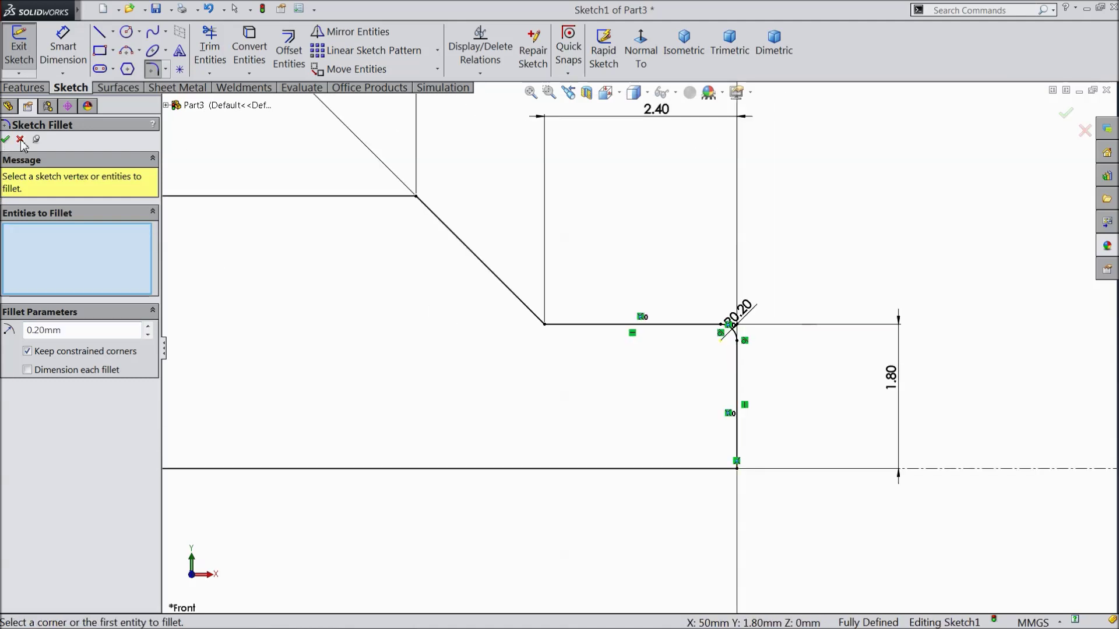
# Start a Revolved Boss/Base of the screw profile about Line1.
pyautogui.scroll(5, 628, 338)
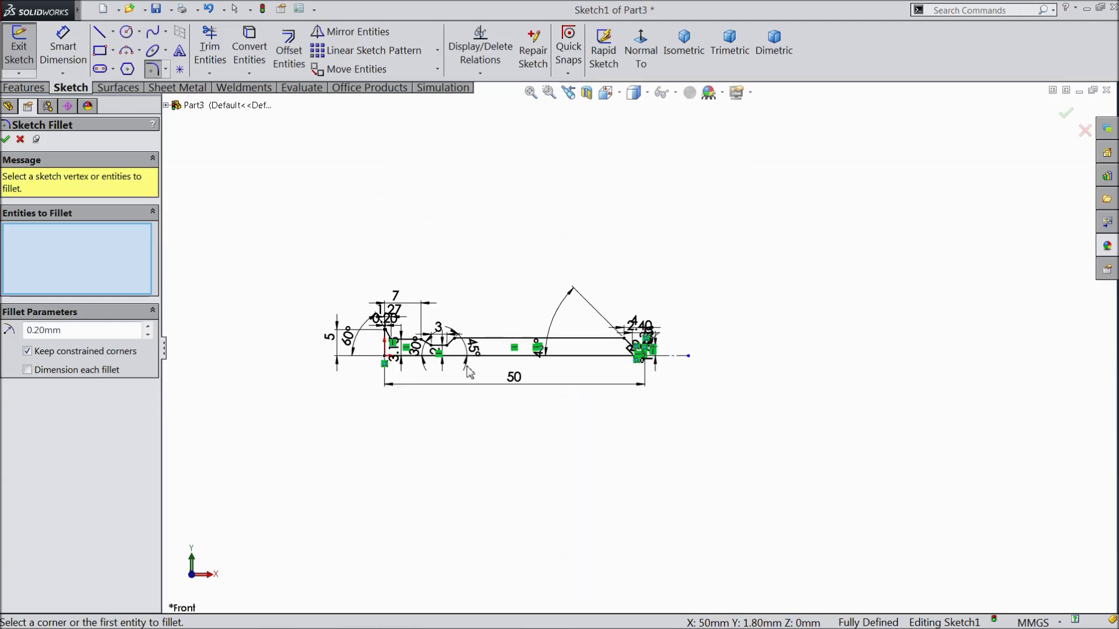
pyautogui.scroll(-2, 460, 358)
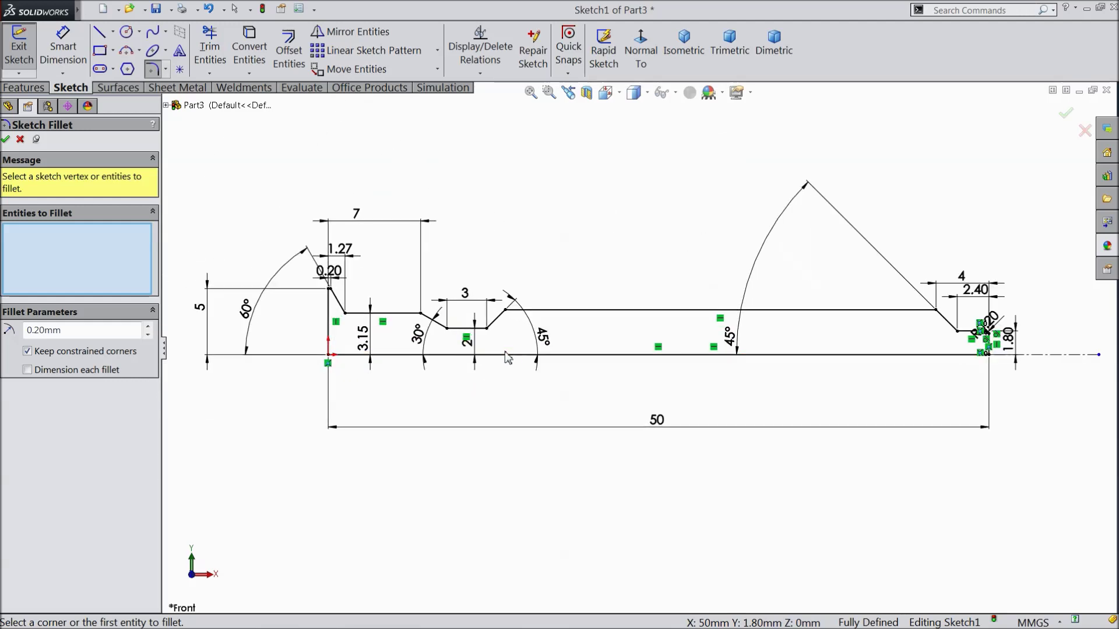
pyautogui.click(5, 139)
pyautogui.click(23, 87)
pyautogui.click(78, 51)
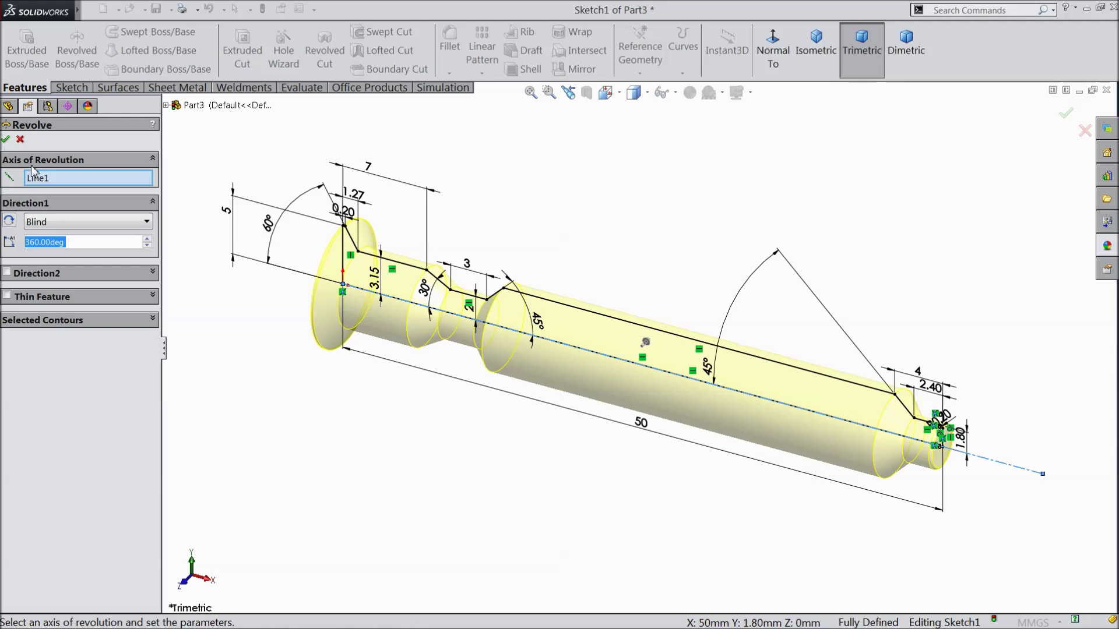
# Accept the full 360° revolve about Line1, creating the solid Revolve1 screw body.
pyautogui.click(7, 139)
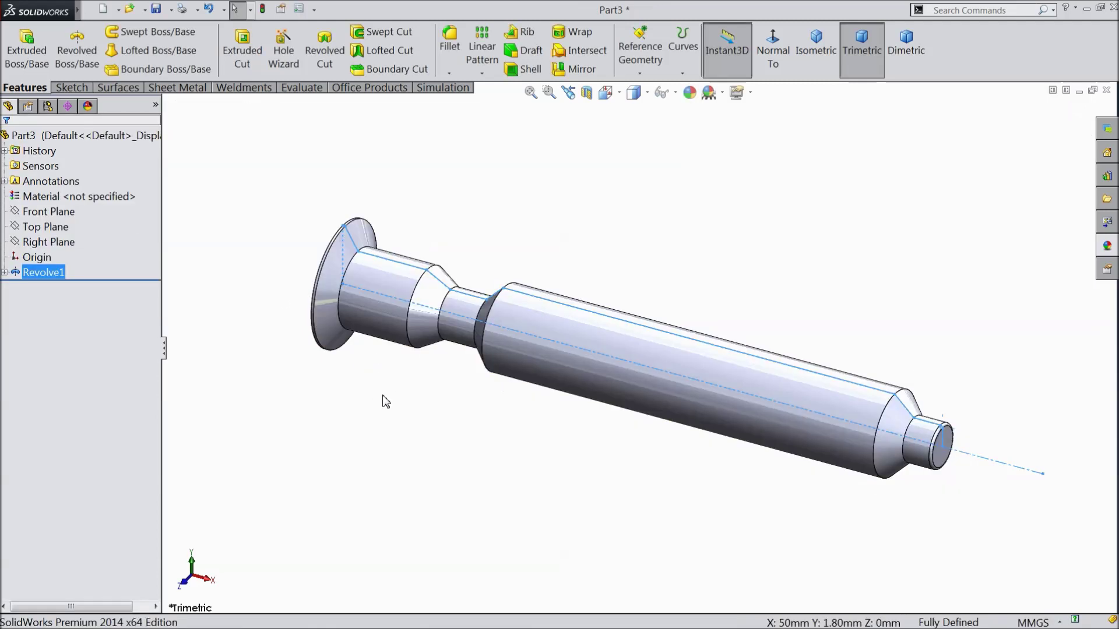
pyautogui.moveTo(377, 402); pyautogui.dragTo(430, 407, button='middle')
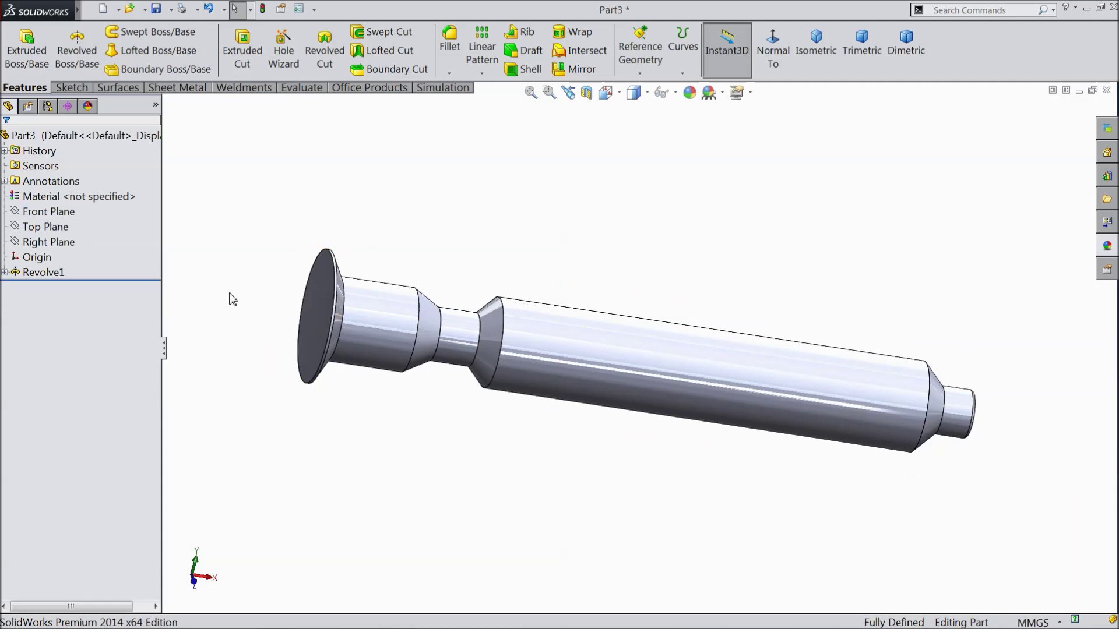
pyautogui.moveTo(229, 297); pyautogui.dragTo(305, 325, button='middle')
pyautogui.click(334, 319)
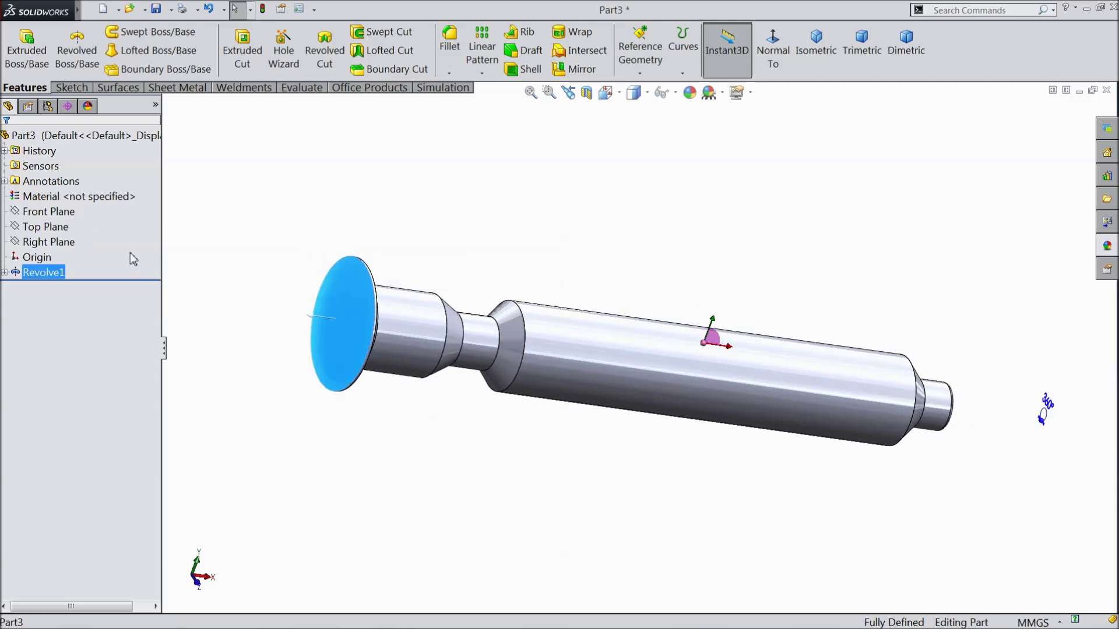
pyautogui.click(211, 236)
# Start a sketch on the Front Plane and draw a horizontal centerline from the origin along the axis.
pyautogui.click(60, 213)
pyautogui.click(84, 192)
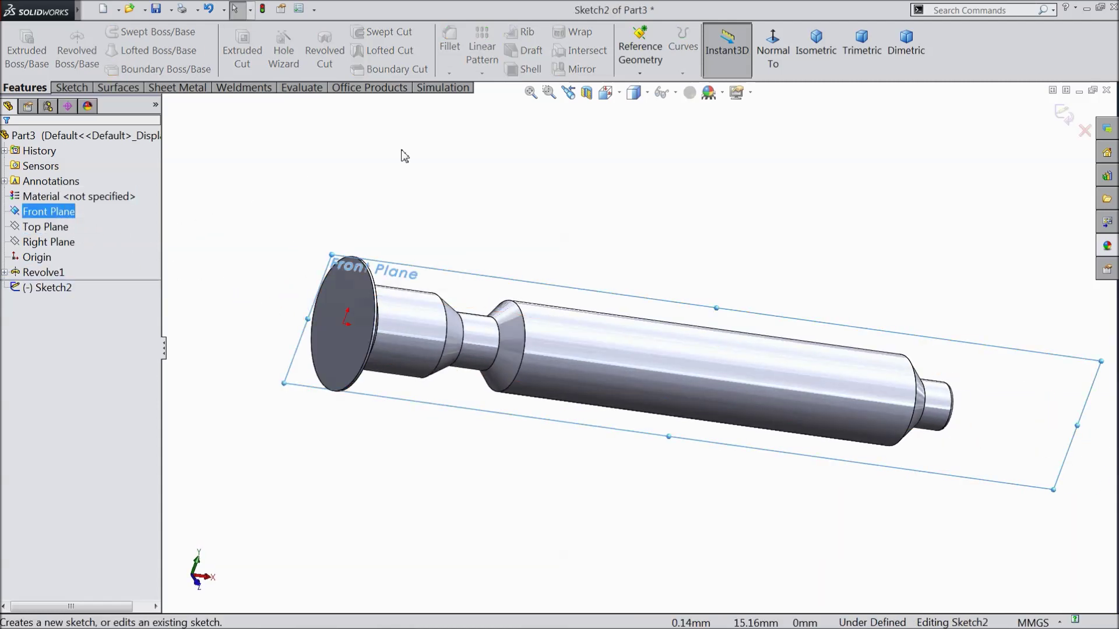
pyautogui.click(774, 58)
pyautogui.scroll(-5, 446, 355)
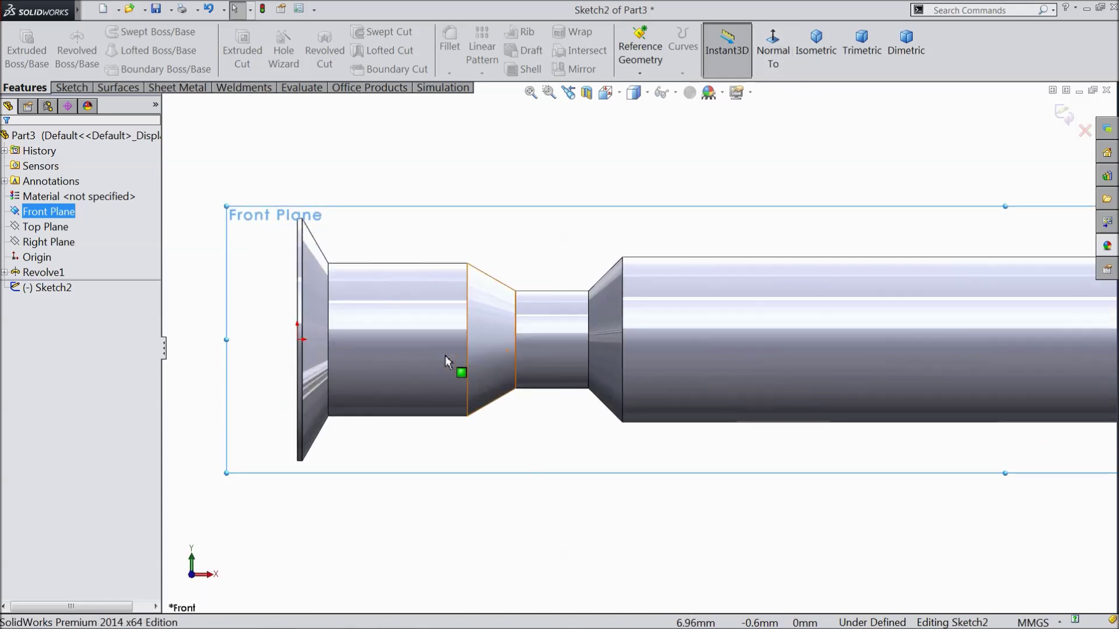
pyautogui.click(64, 88)
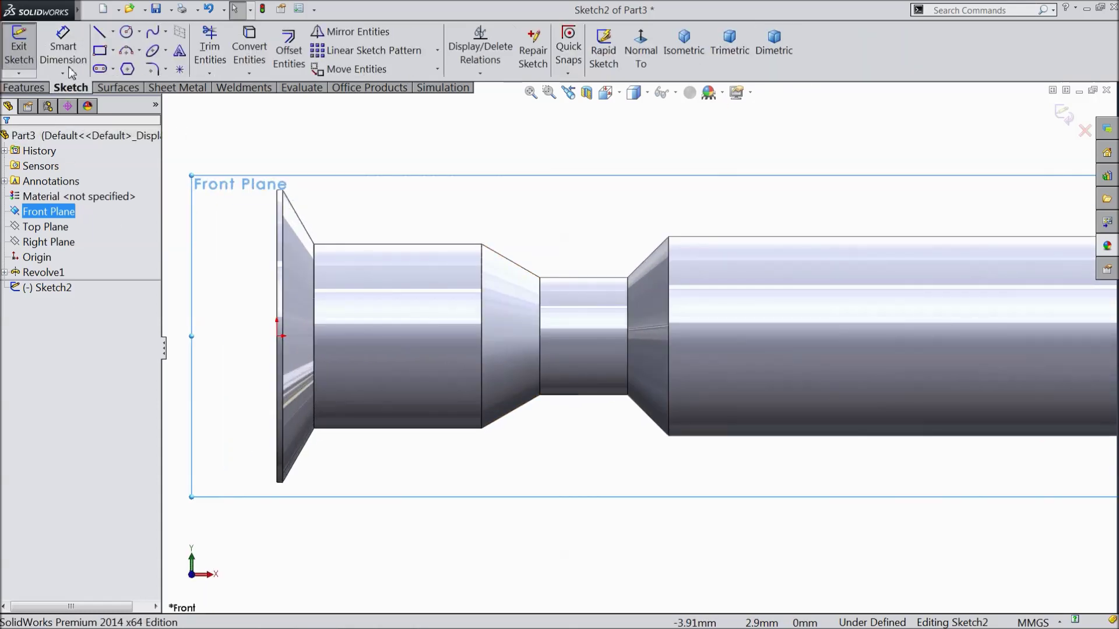
pyautogui.click(114, 32)
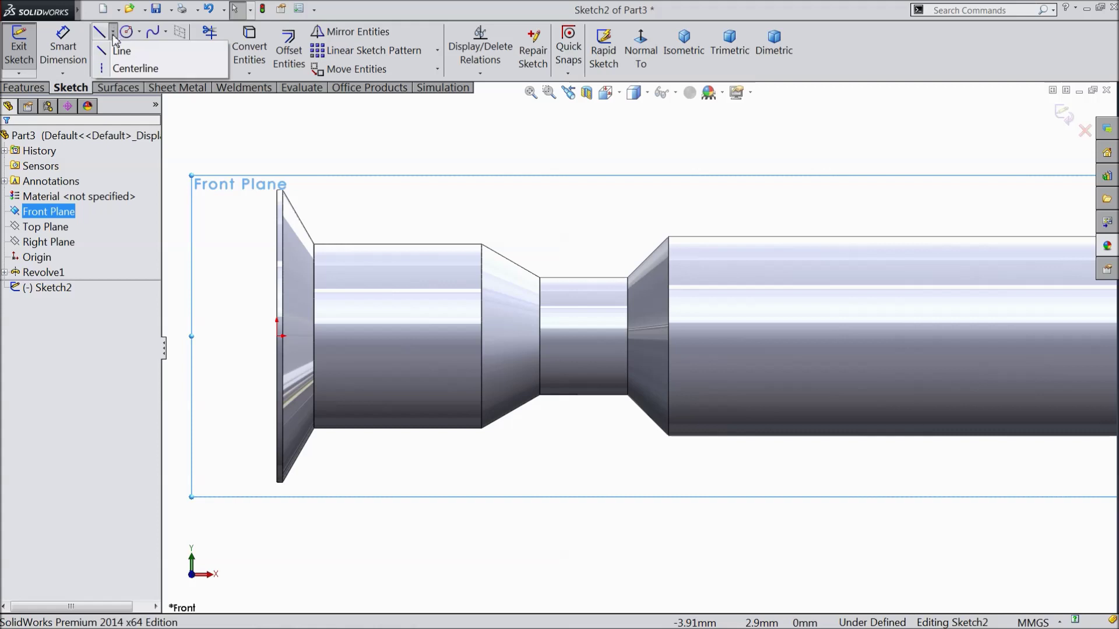
pyautogui.click(126, 69)
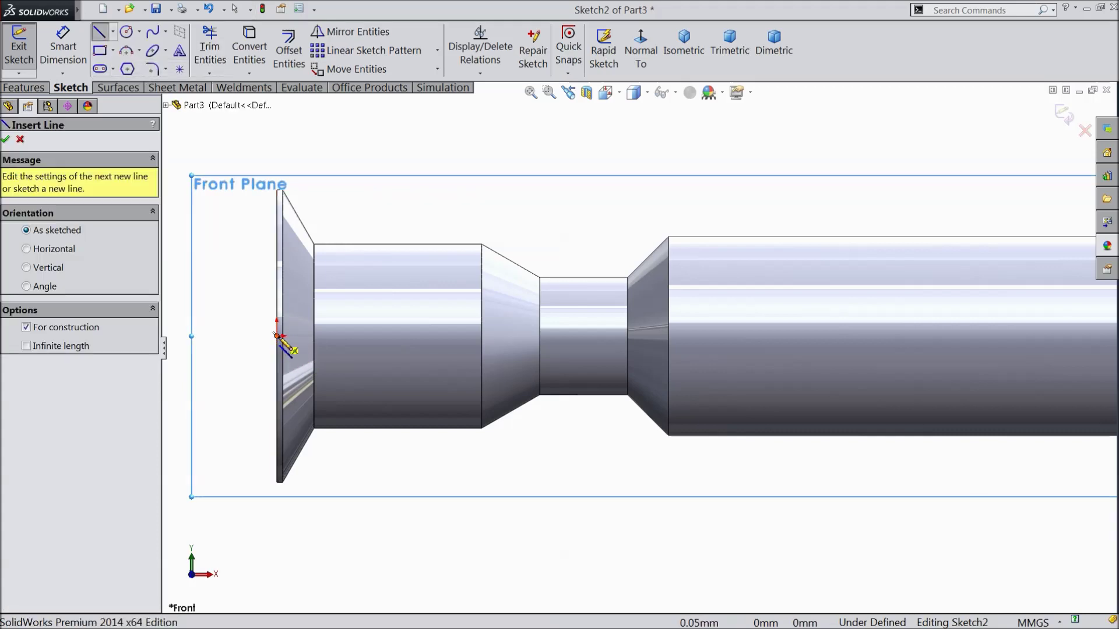
pyautogui.click(282, 336)
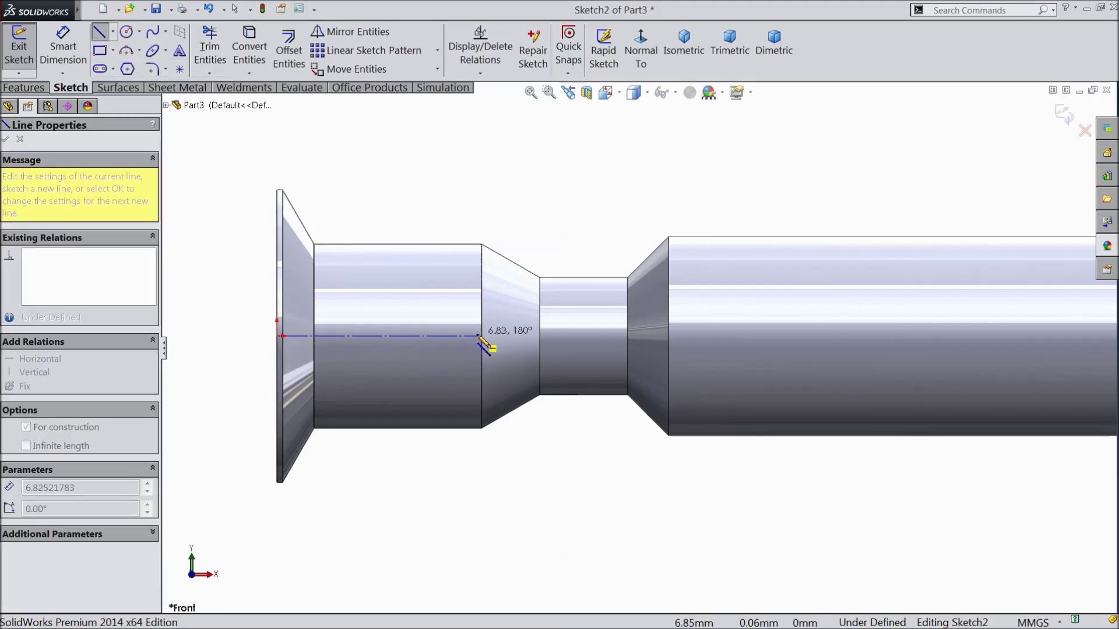
pyautogui.click(518, 336)
pyautogui.rightClick(518, 336)
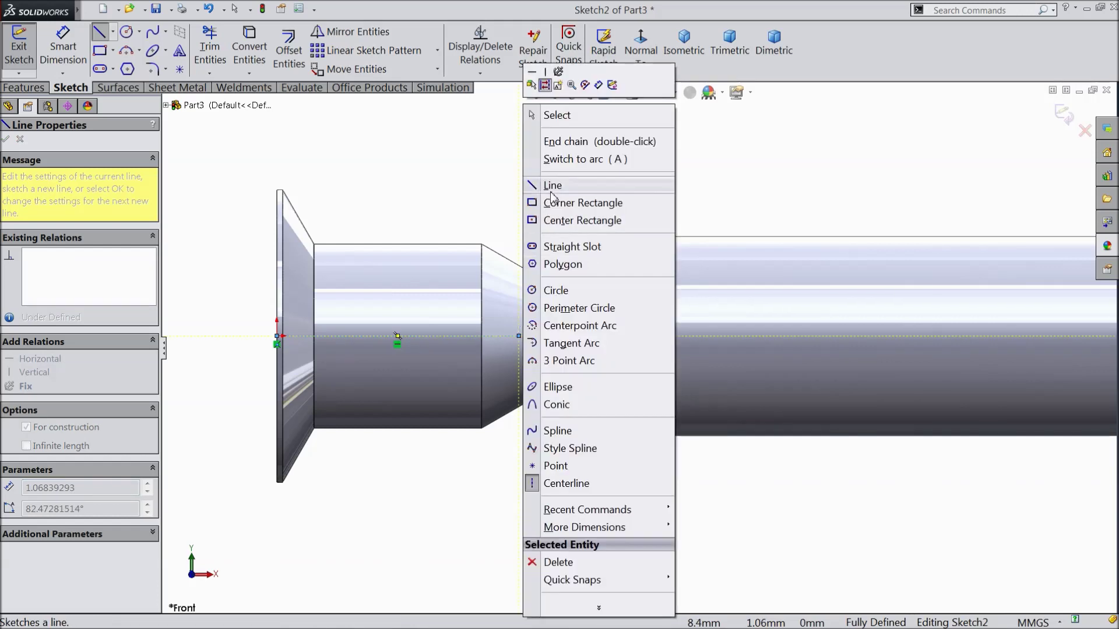
pyautogui.click(544, 112)
# Draw the closed bore outline: slanted flank, flat top, second slant, vertical edge and axis line.
pyautogui.click(98, 35)
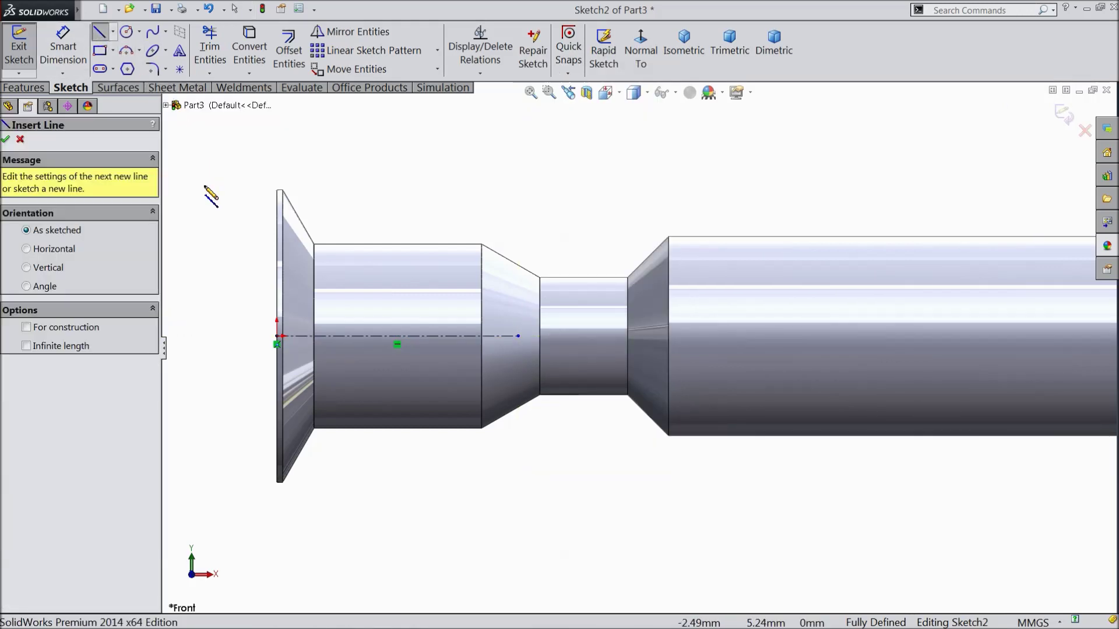
pyautogui.click(471, 336)
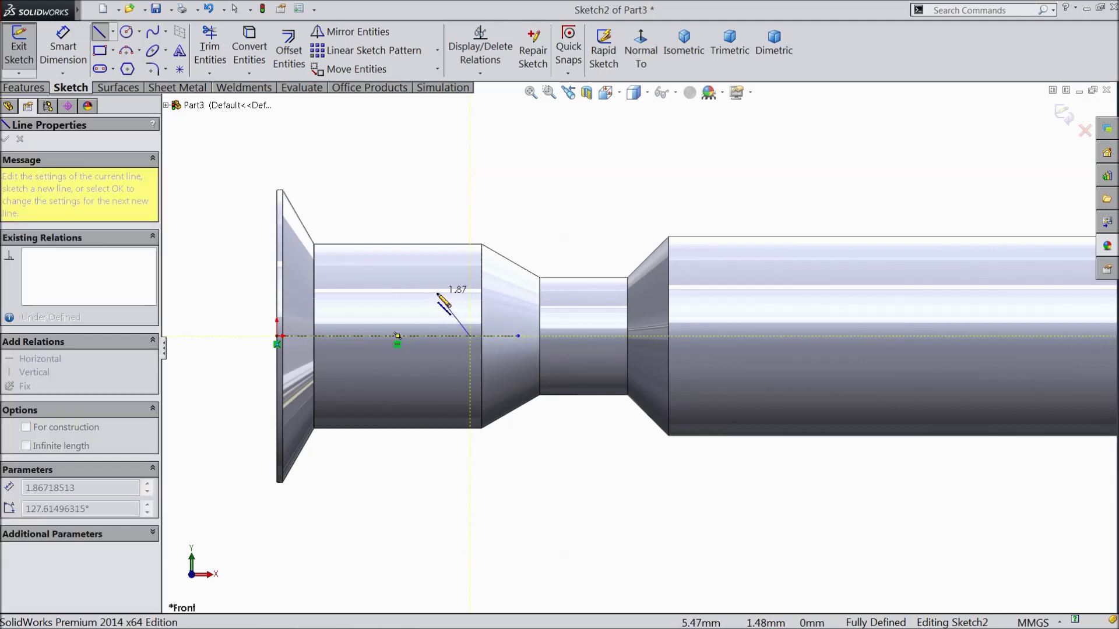
pyautogui.click(436, 292)
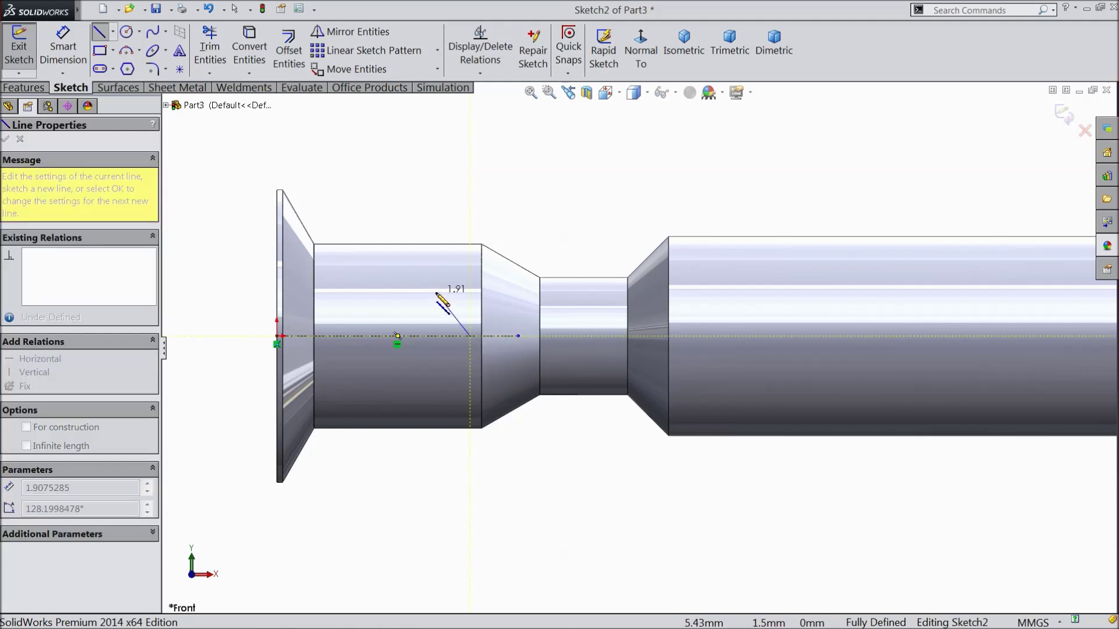
pyautogui.click(325, 292)
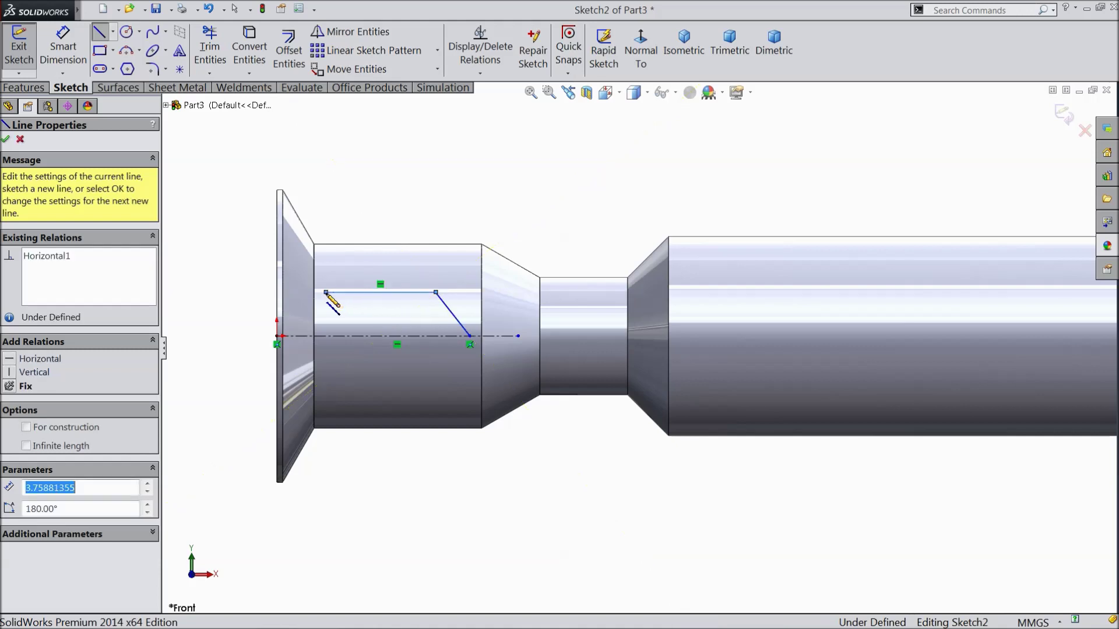
pyautogui.click(277, 265)
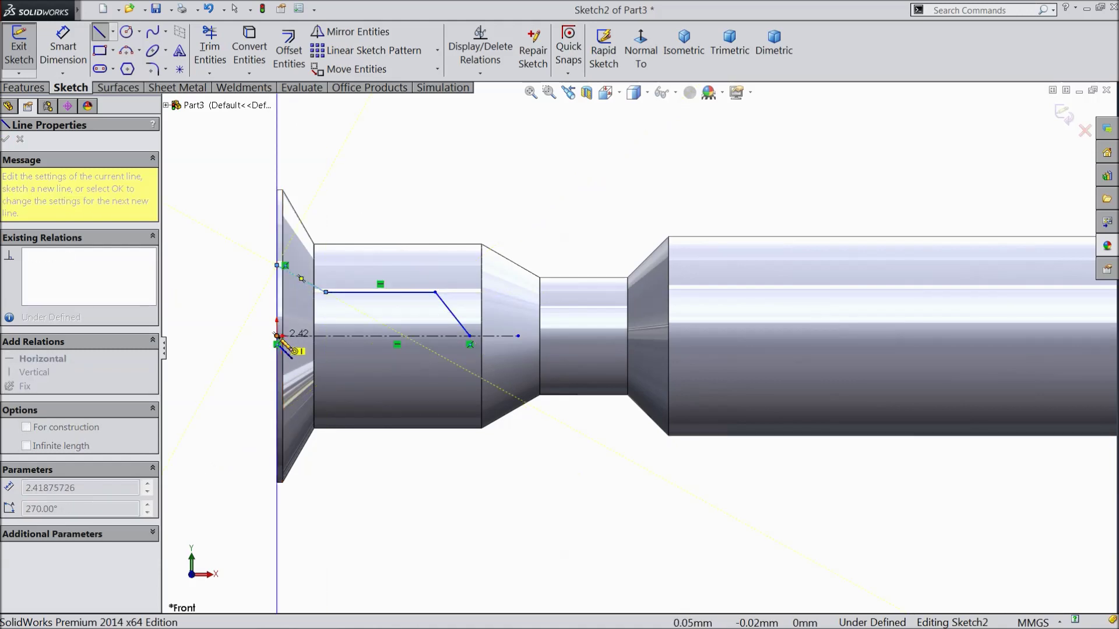
pyautogui.click(277, 337)
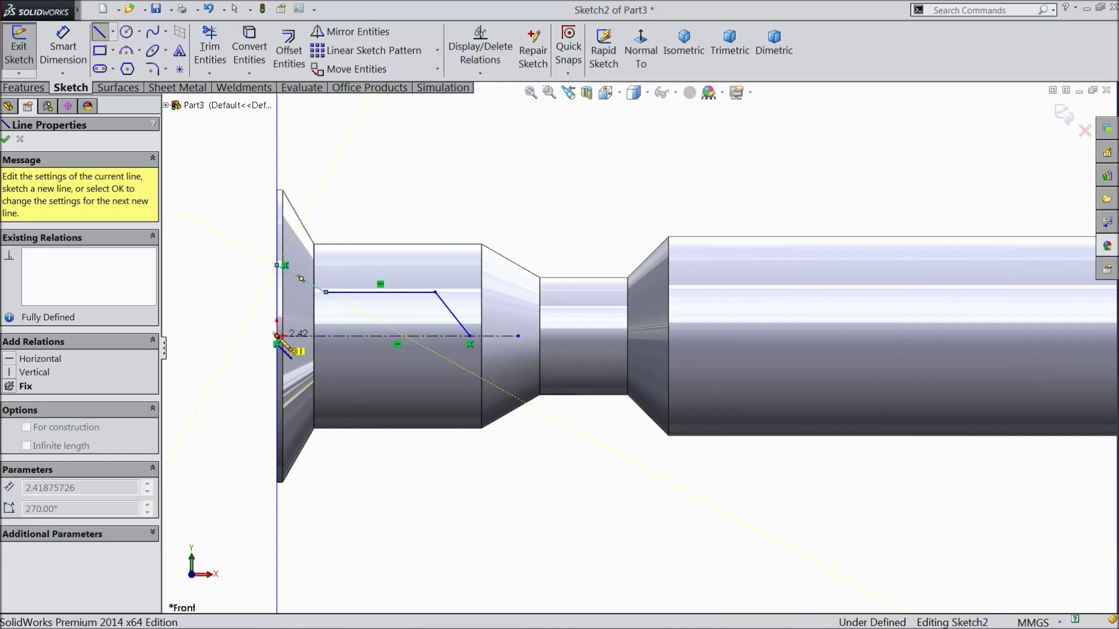
pyautogui.click(470, 337)
pyautogui.rightClick(441, 157)
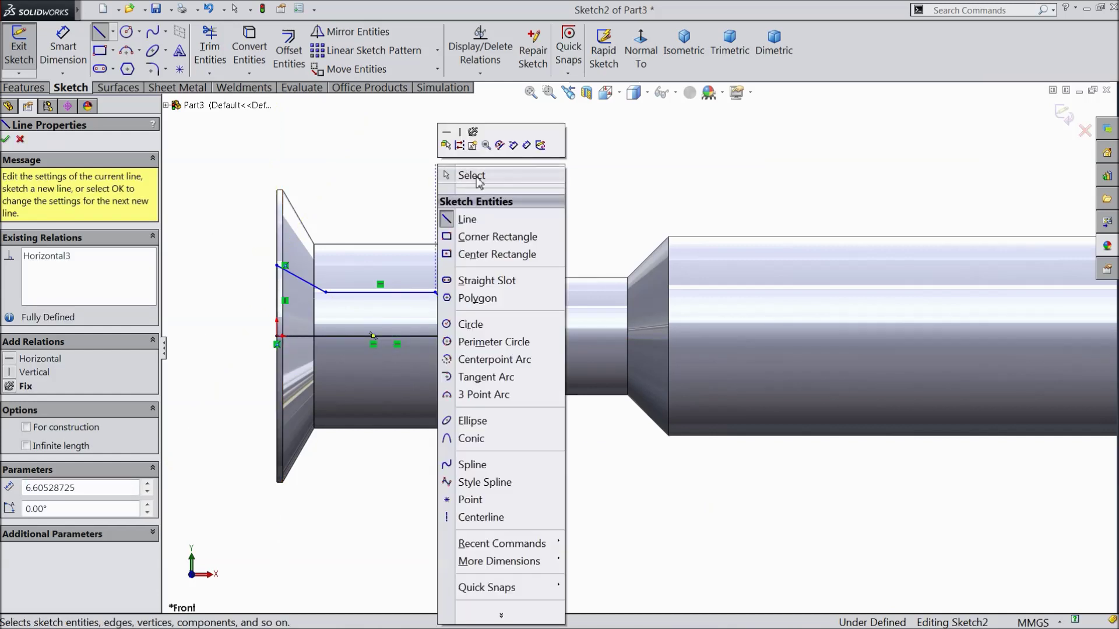
pyautogui.click(463, 175)
pyautogui.scroll(-2, 347, 295)
pyautogui.click(63, 47)
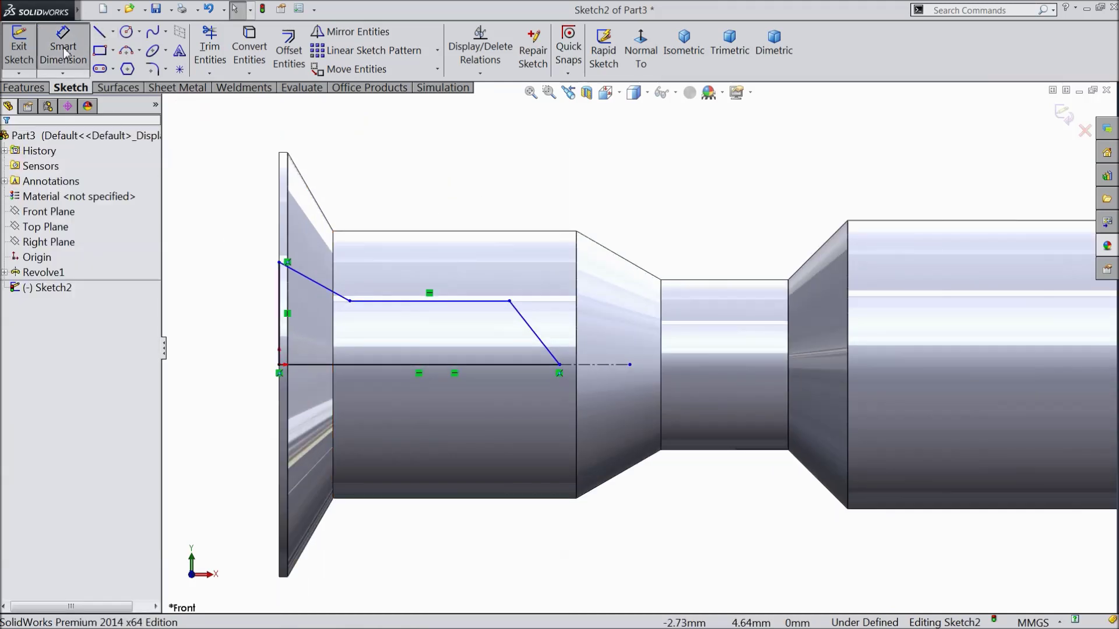
pyautogui.click(510, 302)
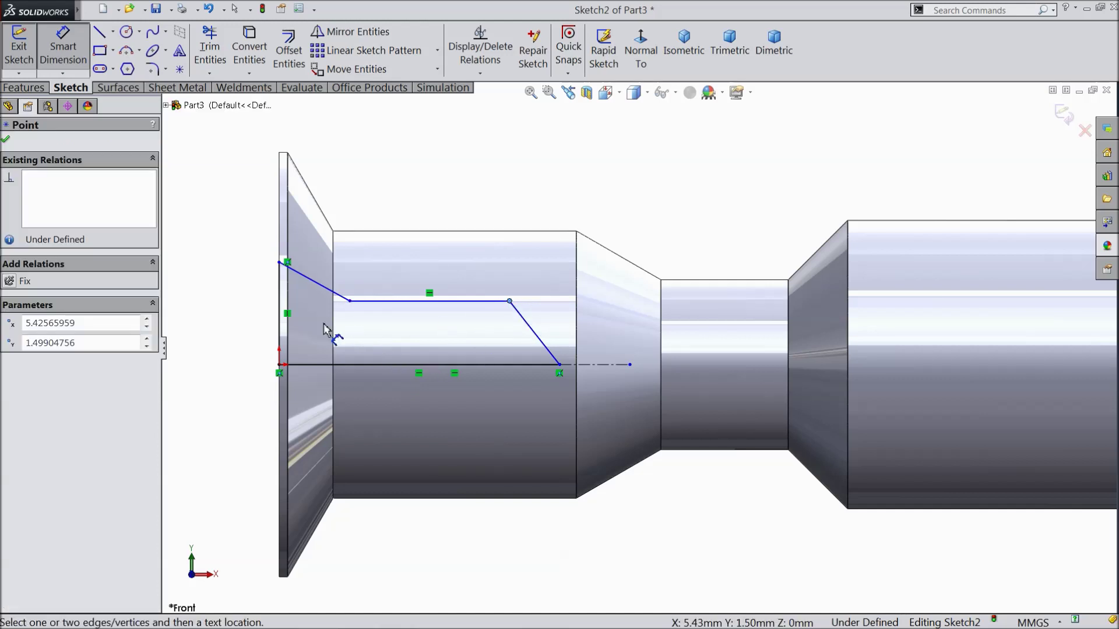
# Dimension the profile's length to 4 mm and the flank angle to 60°.
pyautogui.click(279, 324)
pyautogui.click(393, 138)
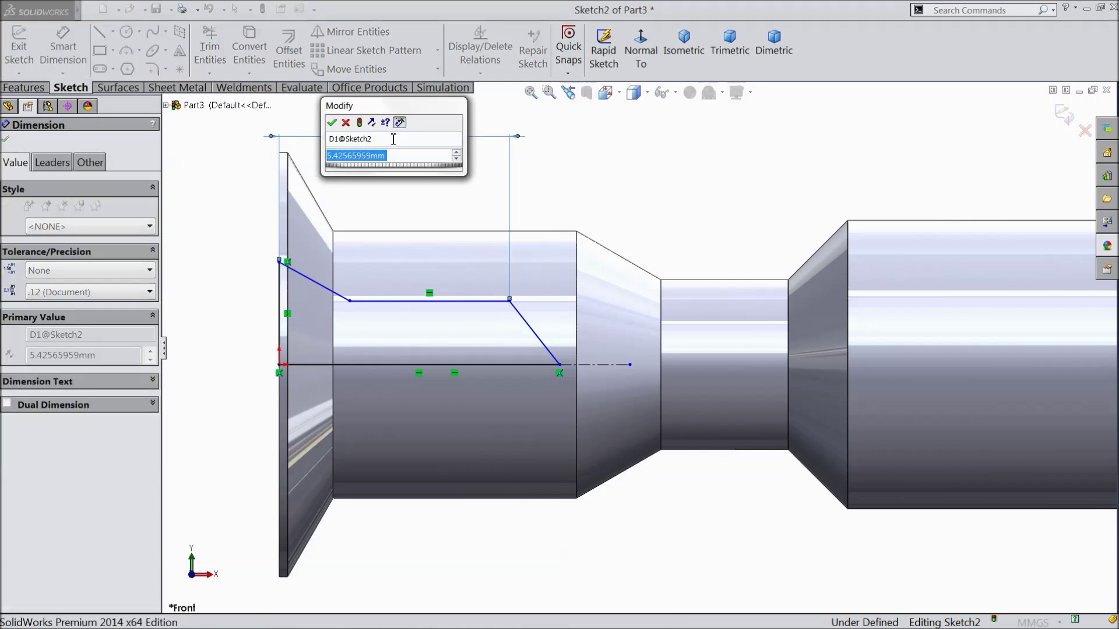
pyautogui.write('4')
pyautogui.press('Return')
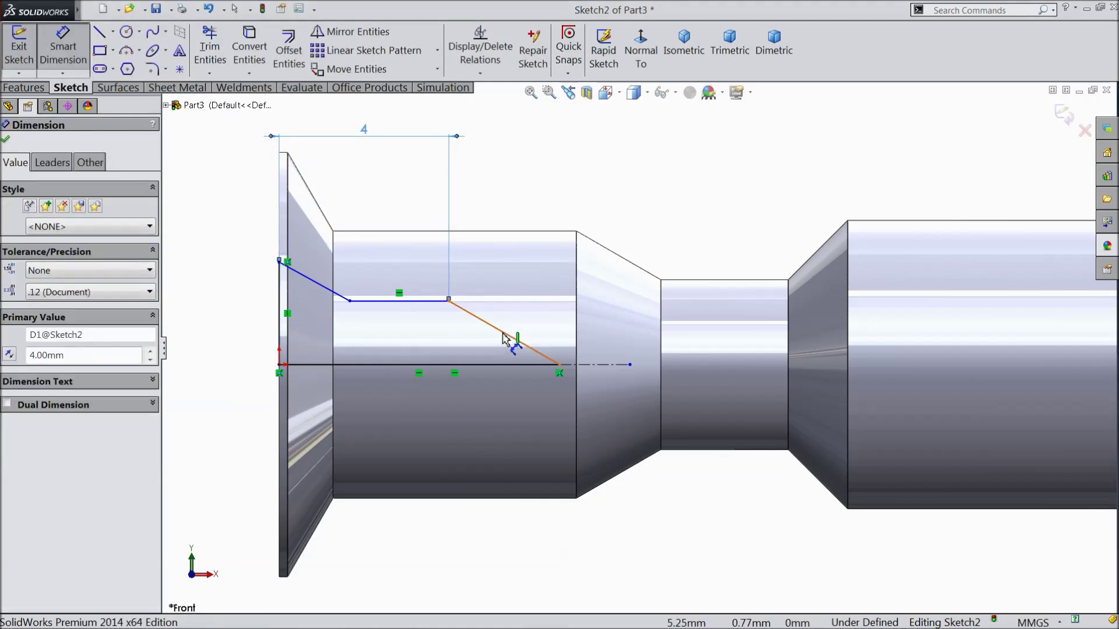
pyautogui.click(504, 338)
pyautogui.click(483, 364)
pyautogui.click(472, 337)
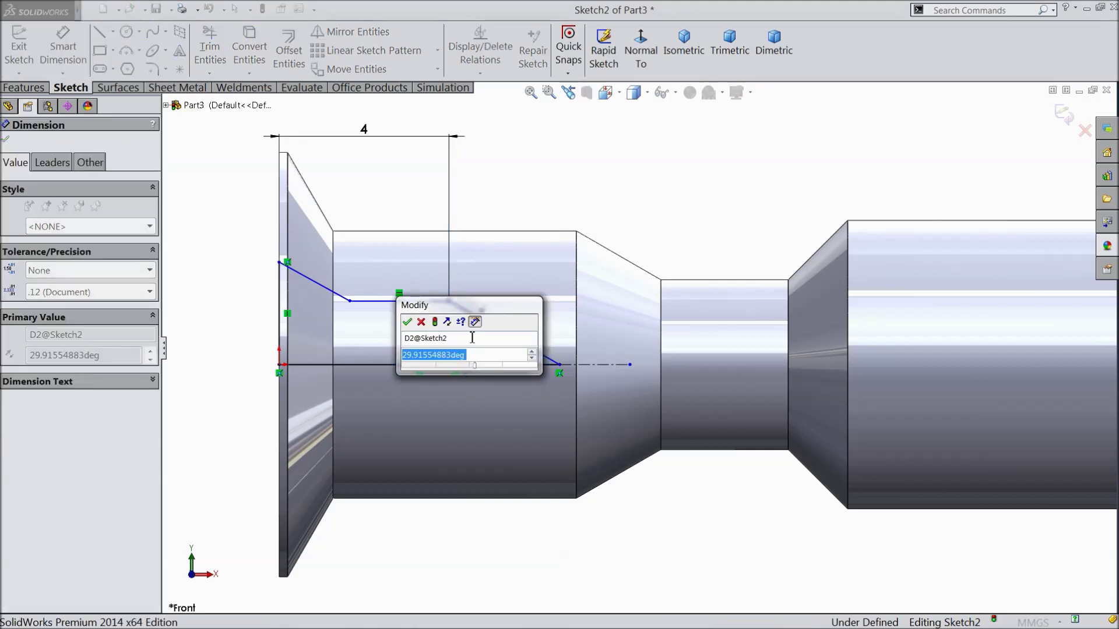
pyautogui.write('60')
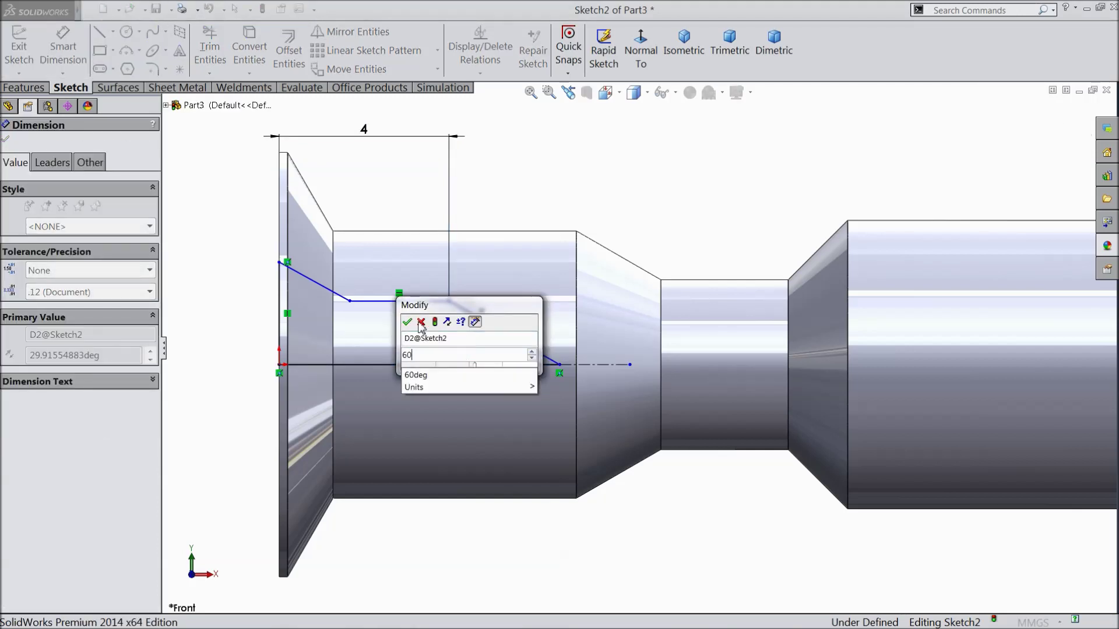
pyautogui.press('Return')
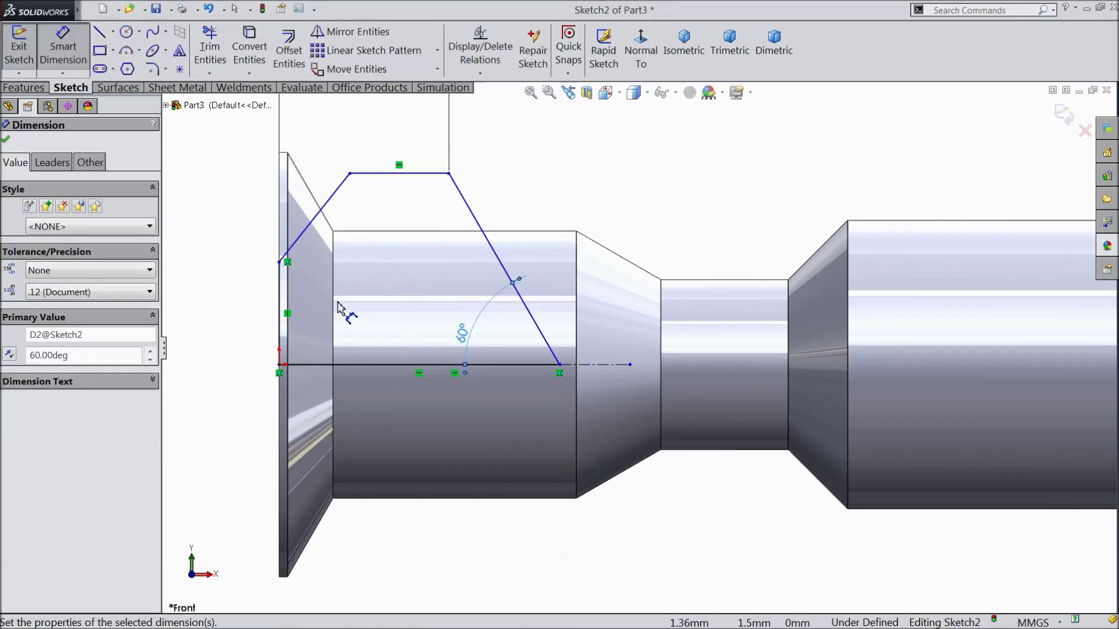
# Drag the flat top line lower and pull the top-left corner inward to form a chamfer.
pyautogui.click(7, 141)
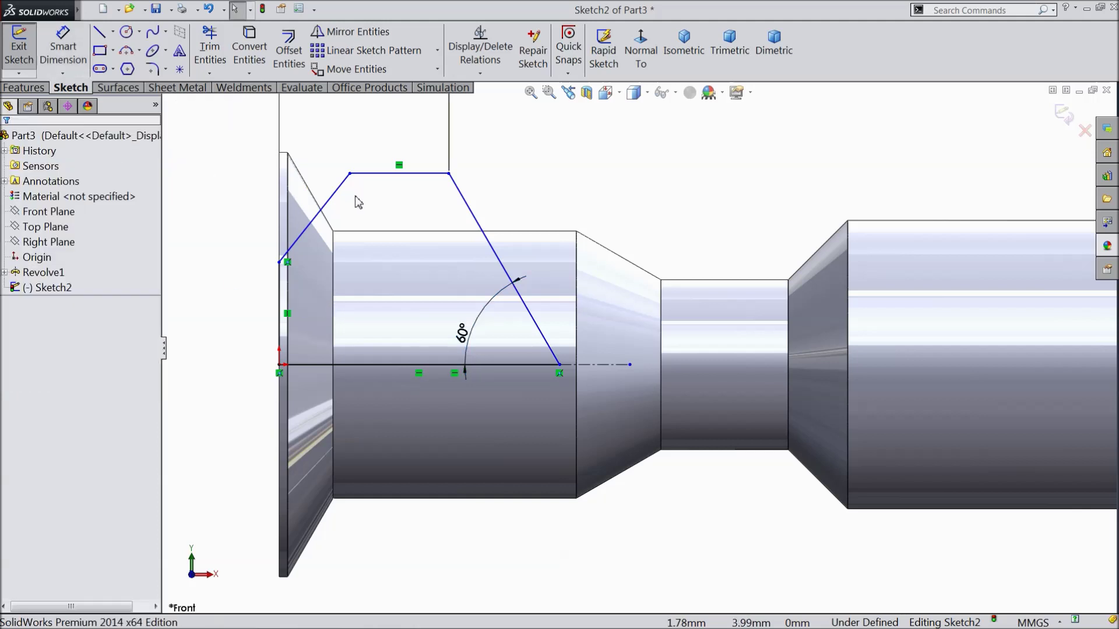
pyautogui.scroll(1, 357, 208)
pyautogui.moveTo(480, 203)
pyautogui.mouseDown()
pyautogui.moveTo(491, 299)
pyautogui.moveTo(541, 276)
pyautogui.mouseUp()
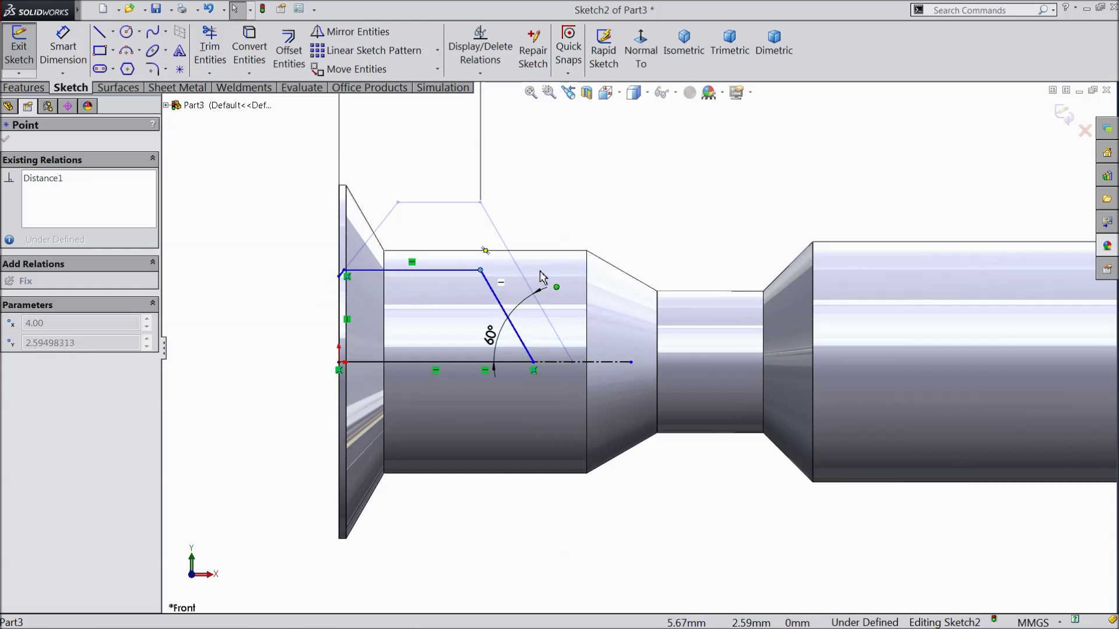
pyautogui.moveTo(541, 276); pyautogui.dragTo(540, 277)
pyautogui.scroll(-2, 389, 257)
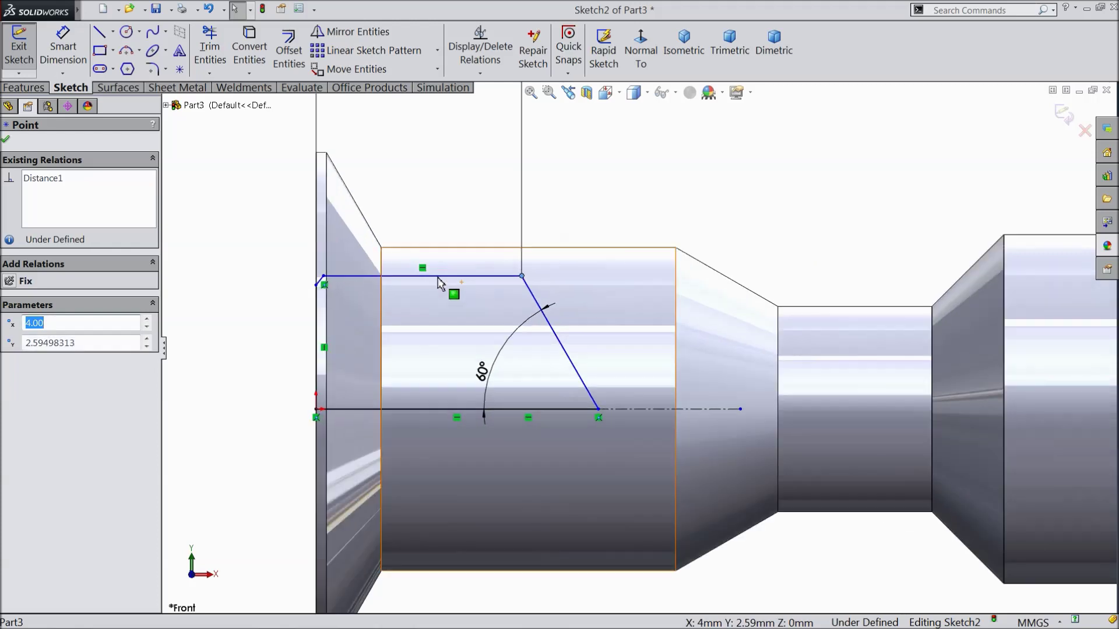
pyautogui.moveTo(323, 277)
pyautogui.mouseDown()
pyautogui.moveTo(434, 286)
pyautogui.moveTo(421, 275)
pyautogui.moveTo(415, 318)
pyautogui.moveTo(394, 335)
pyautogui.moveTo(366, 347)
pyautogui.moveTo(348, 330)
pyautogui.mouseUp()
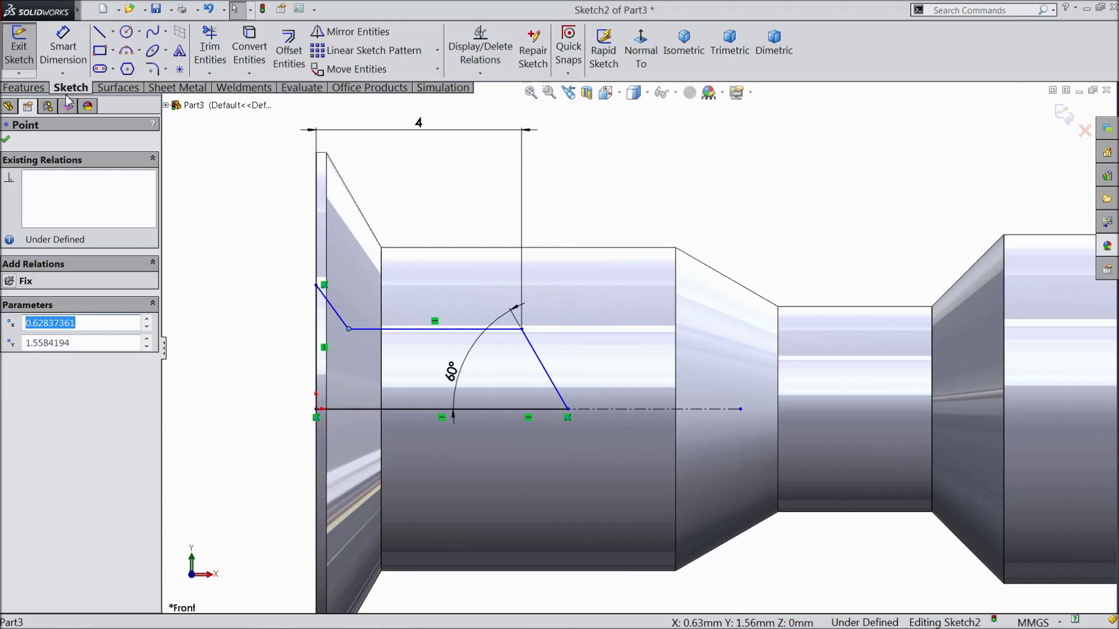
pyautogui.moveTo(348, 329); pyautogui.dragTo(292, 254, button='right')
# Dimension the chamfer corner 0.60 mm from the left vertical edge.
pyautogui.click(349, 330)
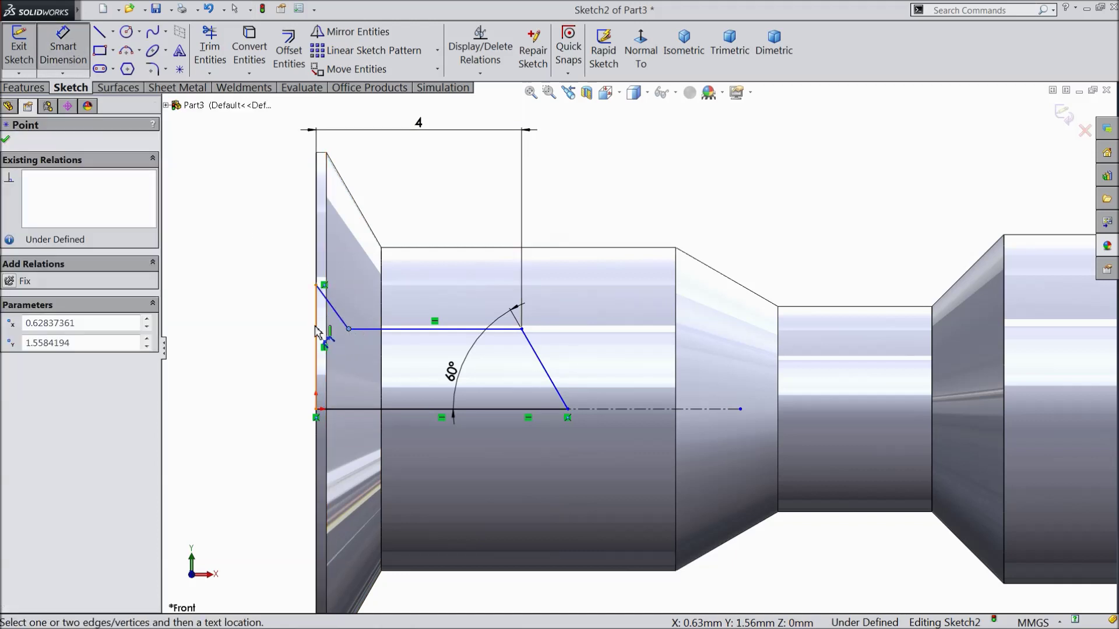
pyautogui.click(317, 350)
pyautogui.click(356, 251)
pyautogui.write('0.6')
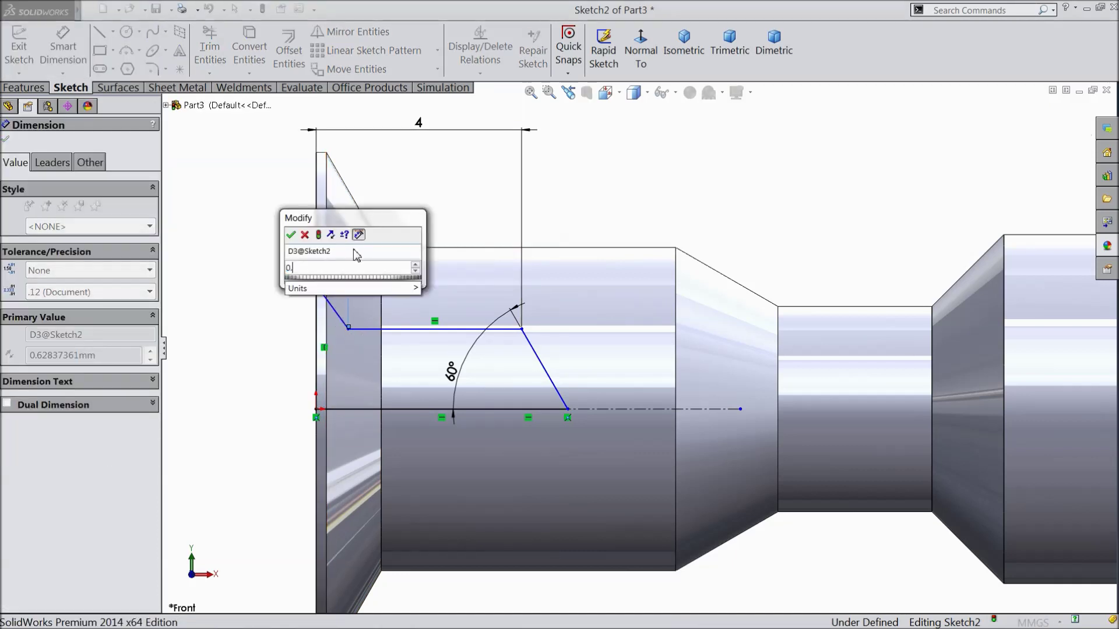
pyautogui.click(290, 234)
# Dimension the slanted entry edge at 45° to the axis line.
pyautogui.click(347, 327)
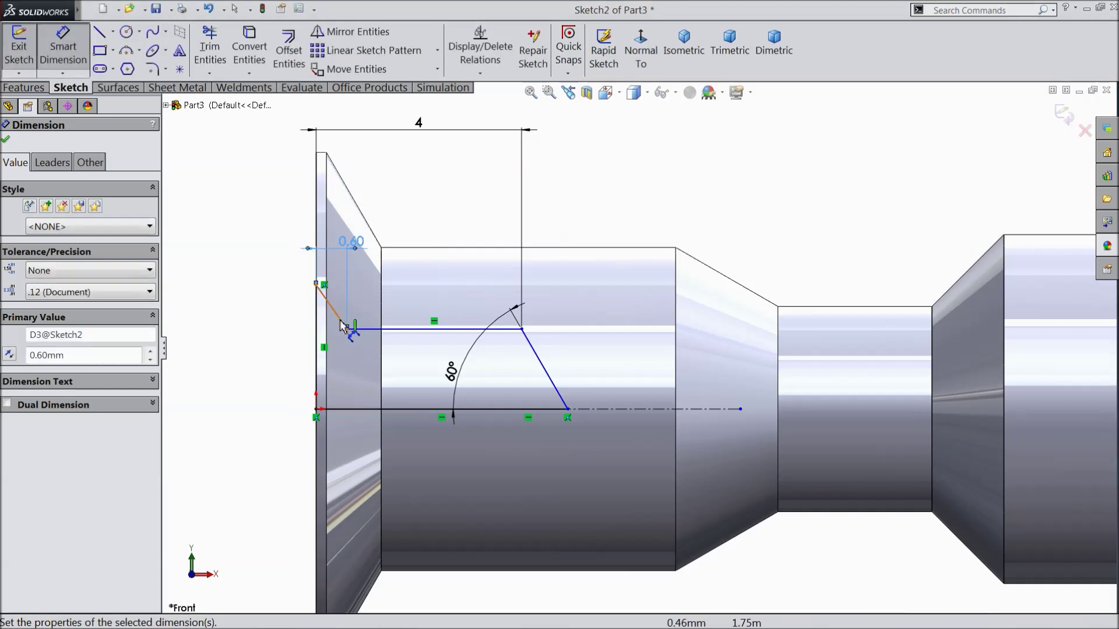
pyautogui.click(348, 410)
pyautogui.click(342, 410)
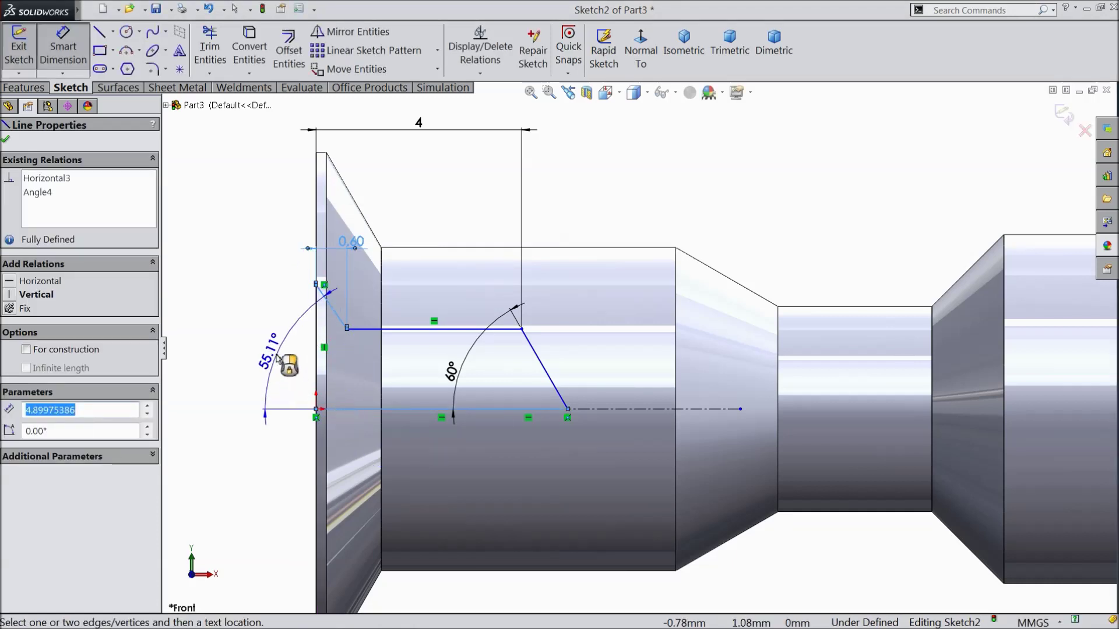
pyautogui.click(278, 358)
pyautogui.write('6')
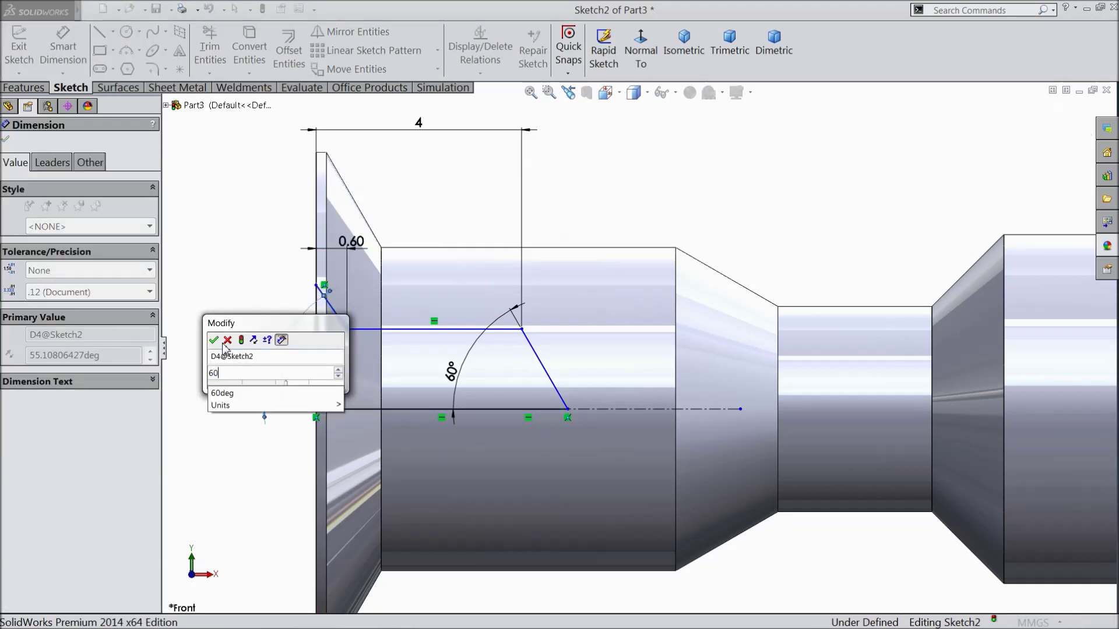
pyautogui.write('0')
pyautogui.click(213, 339)
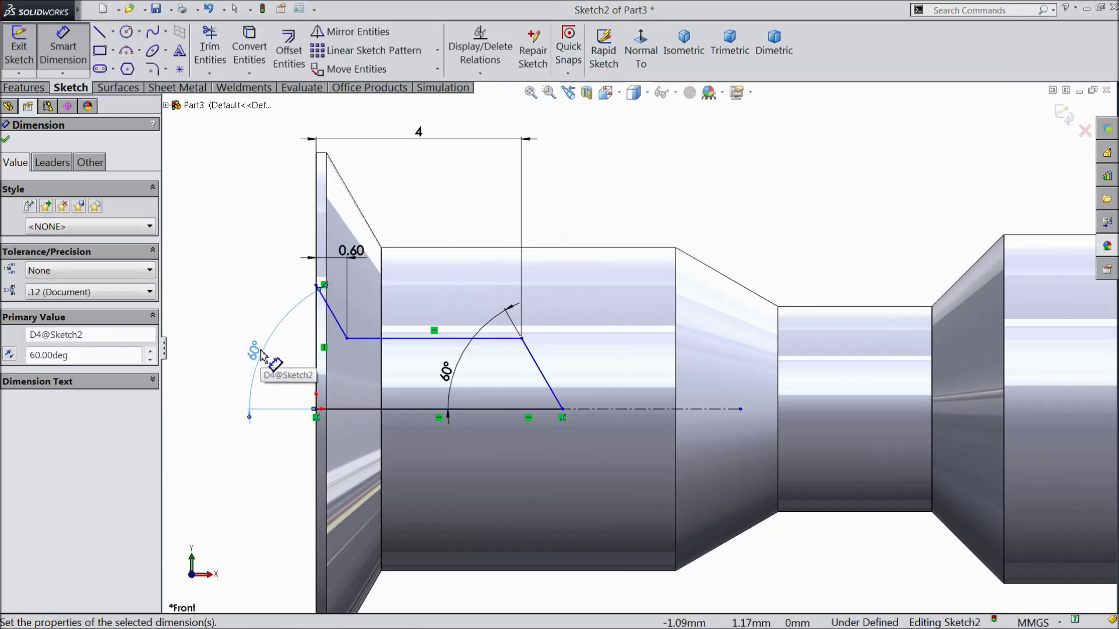
pyautogui.doubleClick(257, 353)
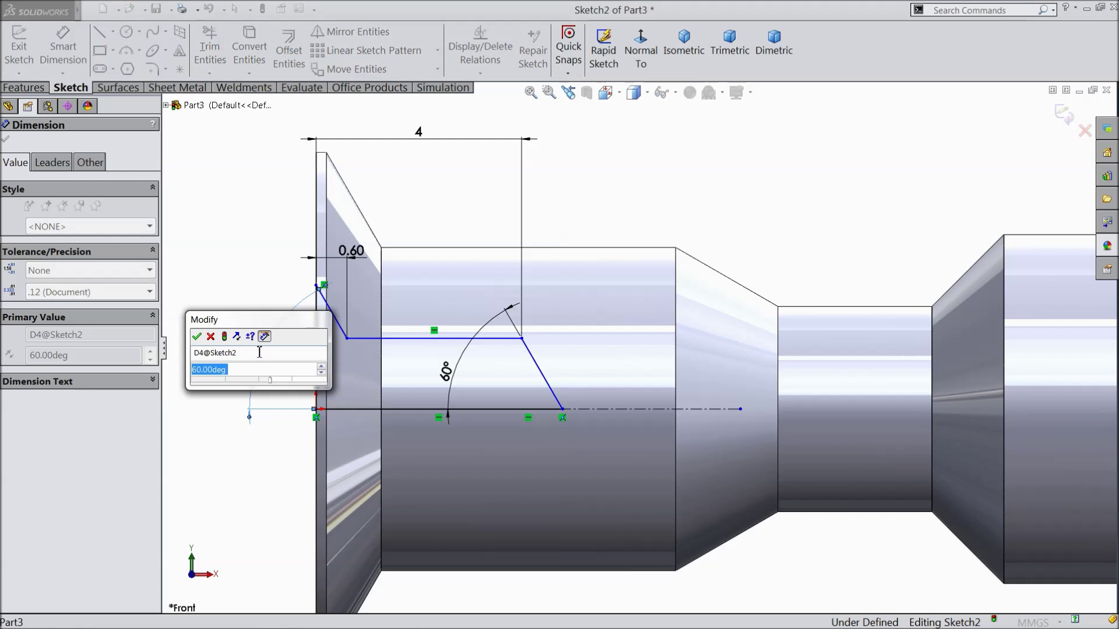
pyautogui.write('45')
pyautogui.click(197, 336)
pyautogui.moveTo(300, 355); pyautogui.dragTo(252, 317)
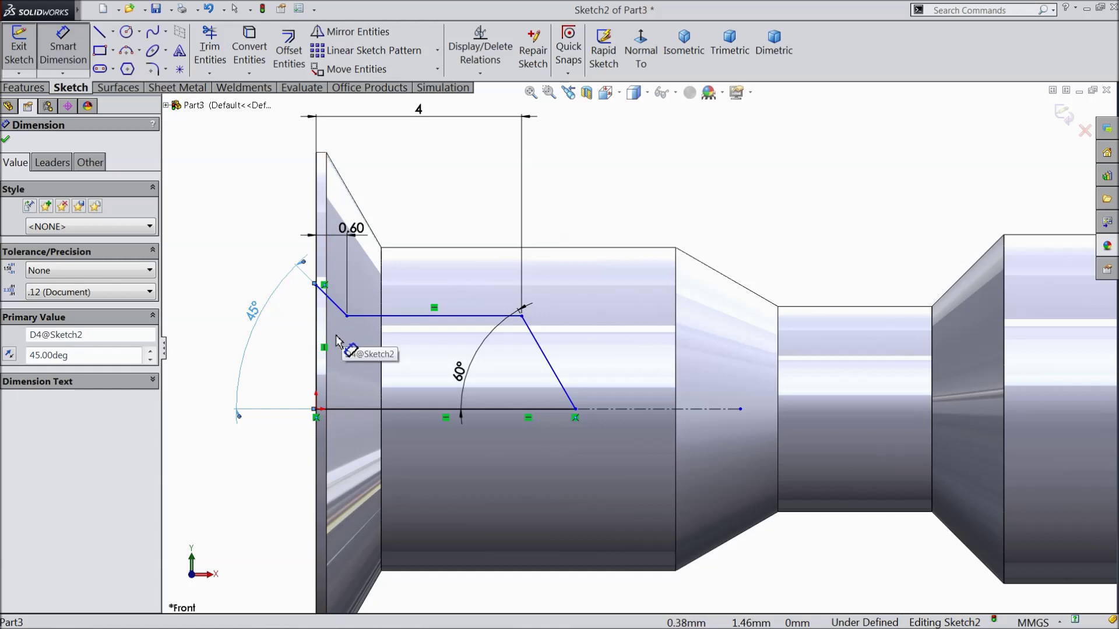
# Add a 2 mm height from the axis to the flat top, fully defining the sketch.
pyautogui.click(431, 316)
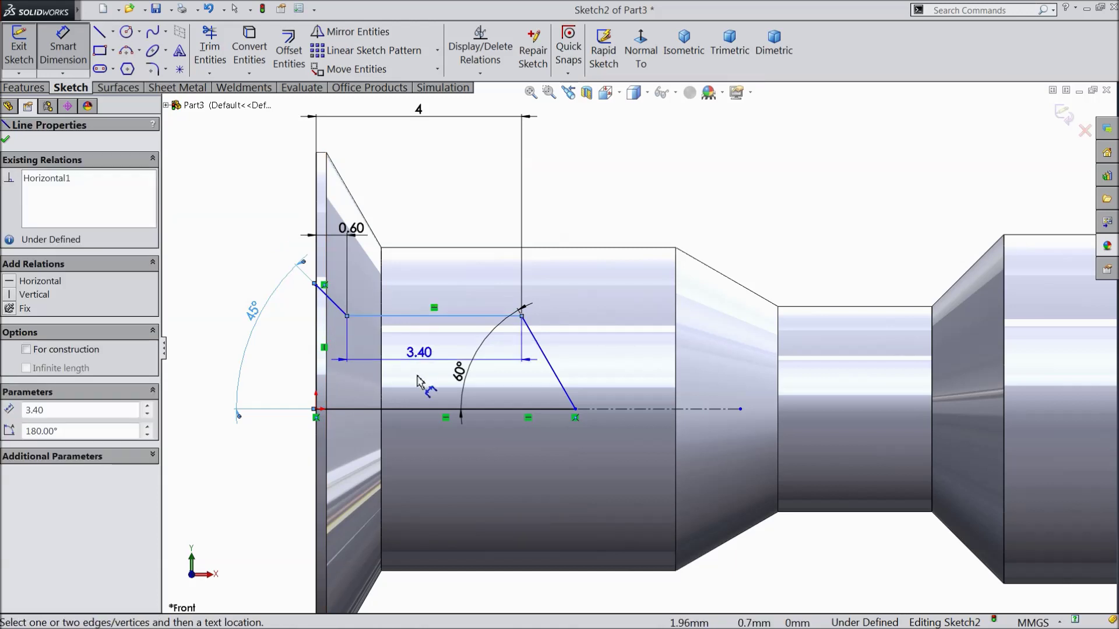
pyautogui.click(414, 410)
pyautogui.doubleClick(619, 362)
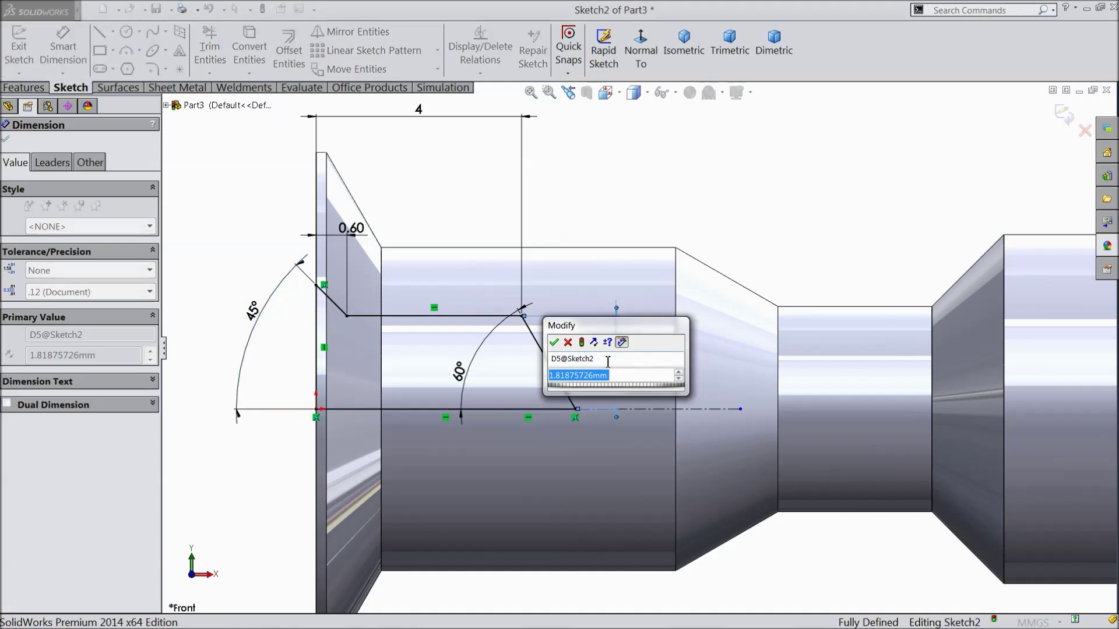
pyautogui.write('2')
pyautogui.click(555, 343)
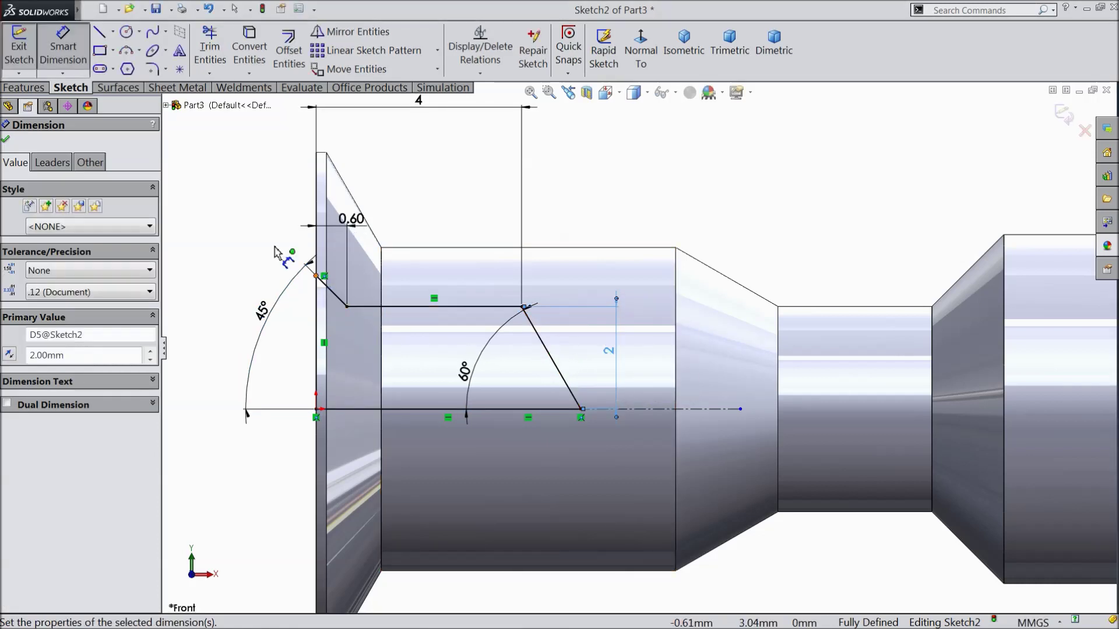
pyautogui.click(6, 142)
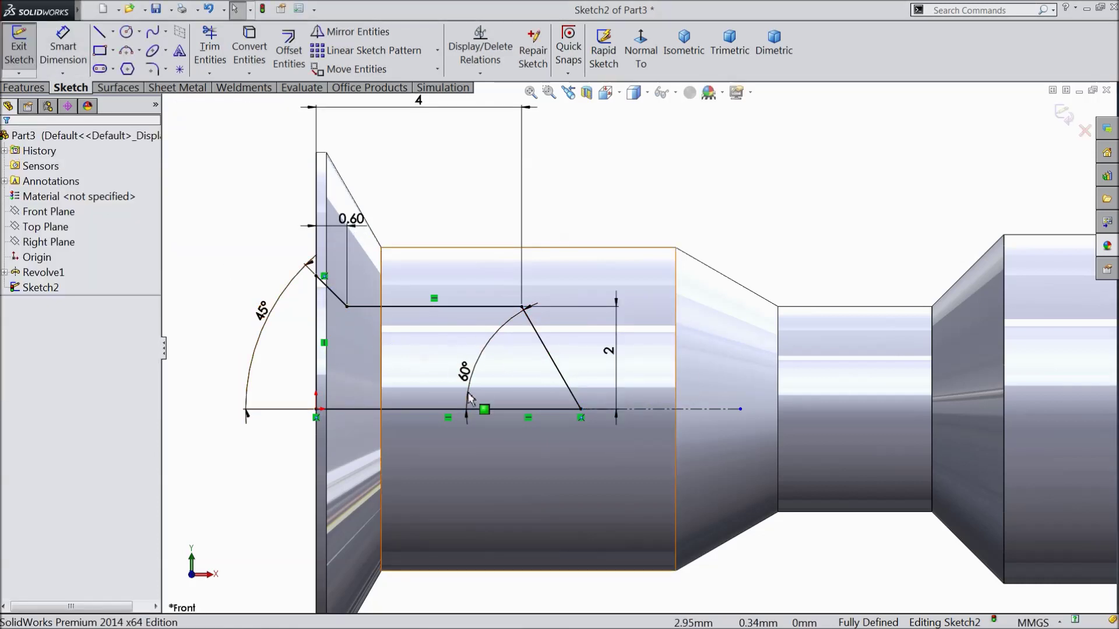
pyautogui.click(32, 89)
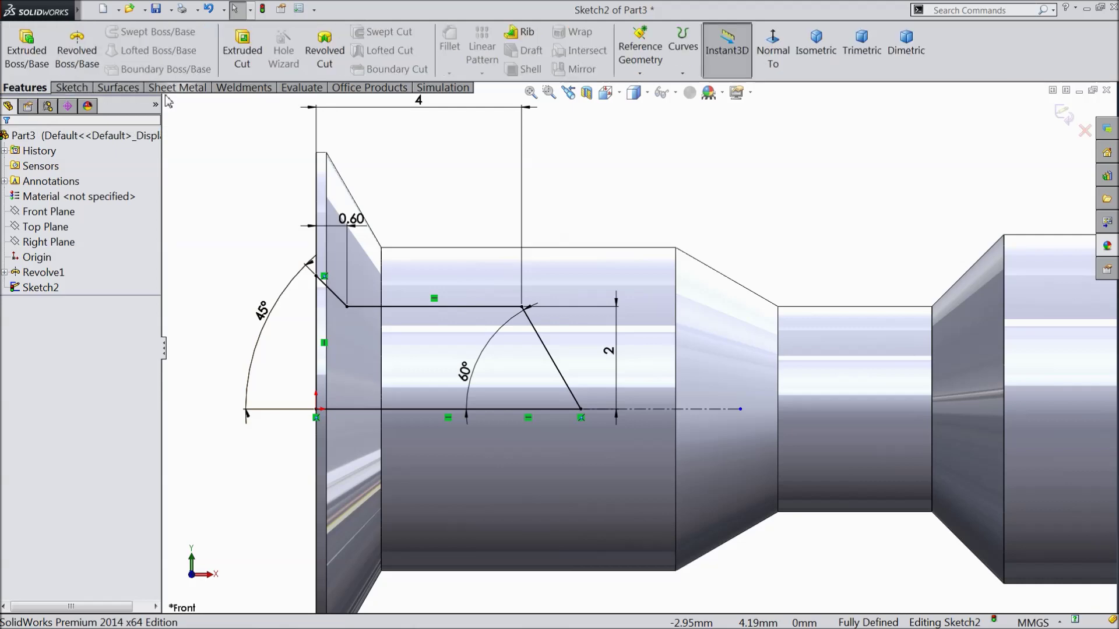
# Revolve-cut the sketch 360° about Line1, hollowing a chamfered bore into the head.
pyautogui.click(336, 64)
pyautogui.scroll(-4, 494, 309)
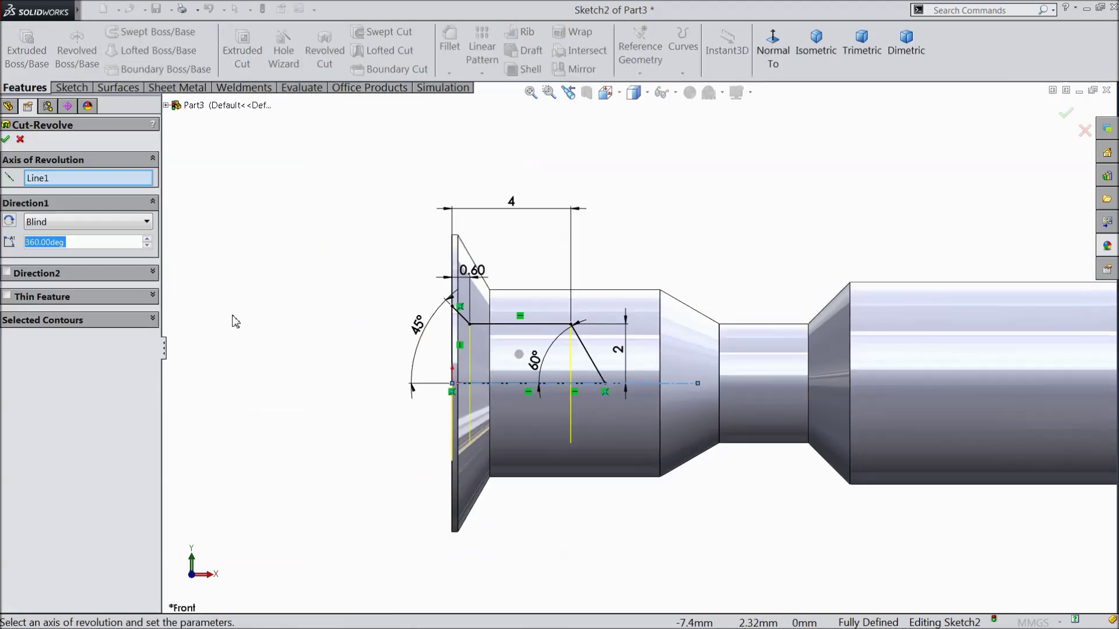
pyautogui.moveTo(232, 320); pyautogui.dragTo(337, 367, button='middle')
pyautogui.scroll(-2, 453, 322)
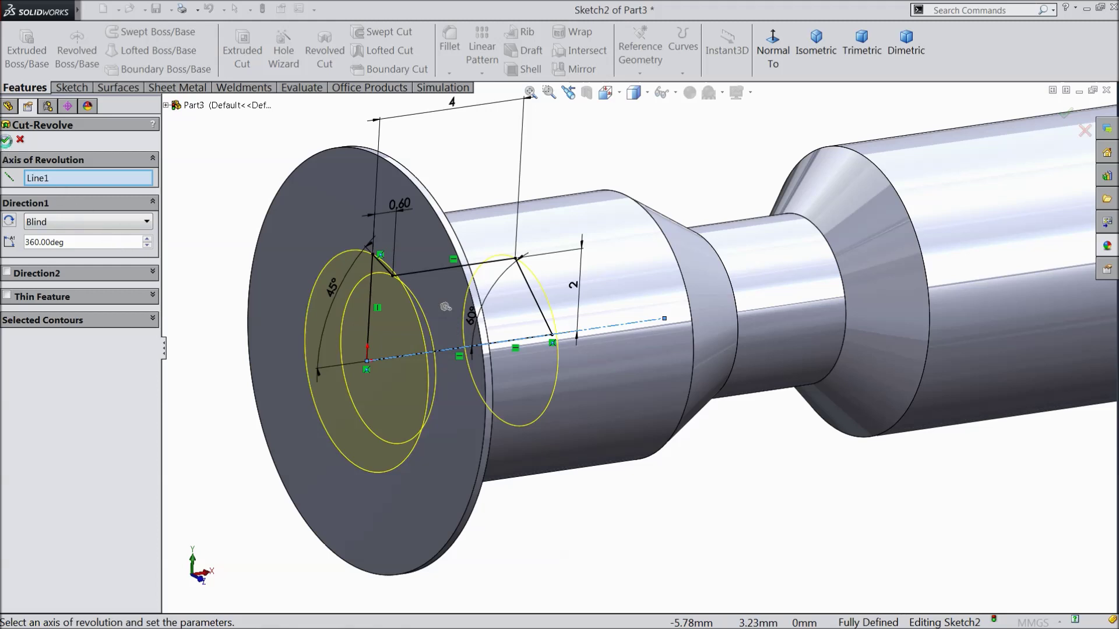
pyautogui.rightClick(446, 307)
pyautogui.scroll(3, 288, 242)
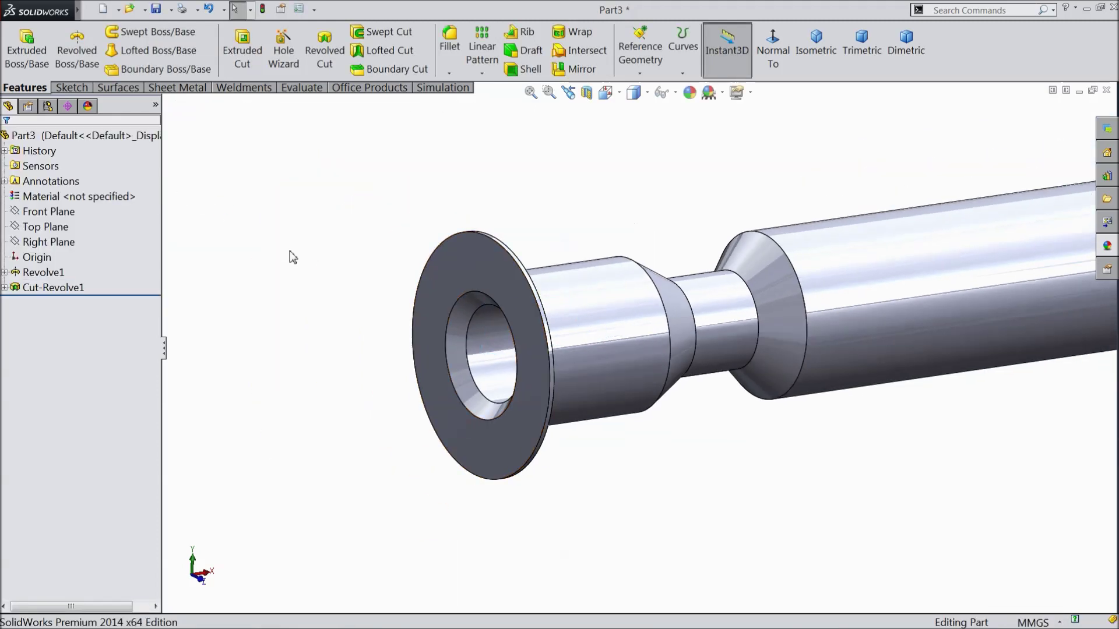
pyautogui.moveTo(293, 257); pyautogui.dragTo(401, 376, button='middle')
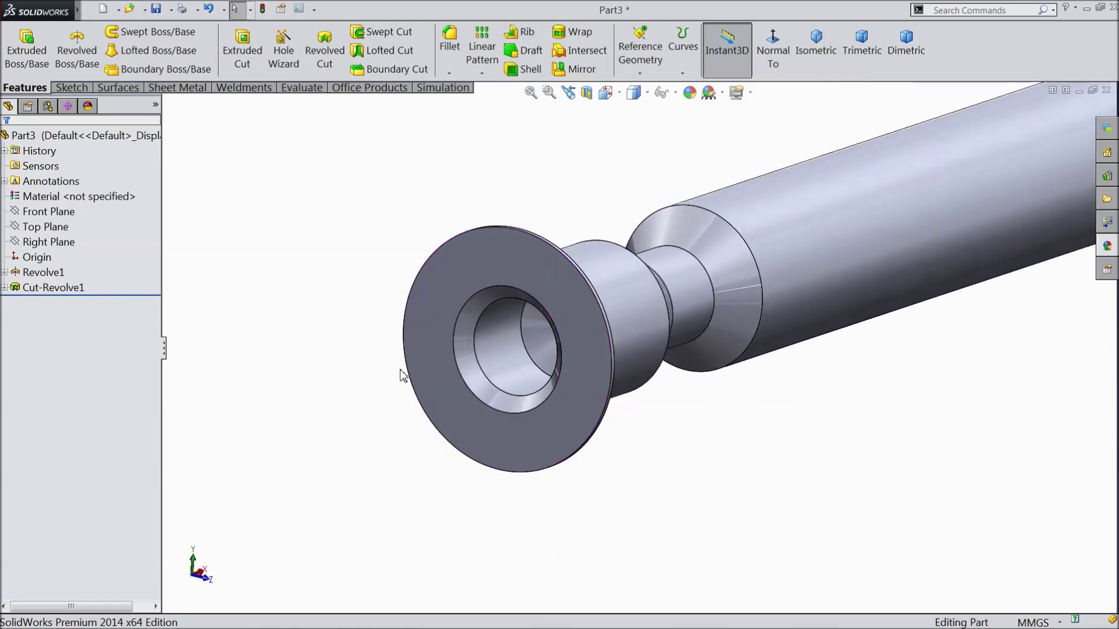
# Start a sketch on the head's flat face and draw a six-sided polygon centred on it.
pyautogui.click(462, 396)
pyautogui.click(512, 367)
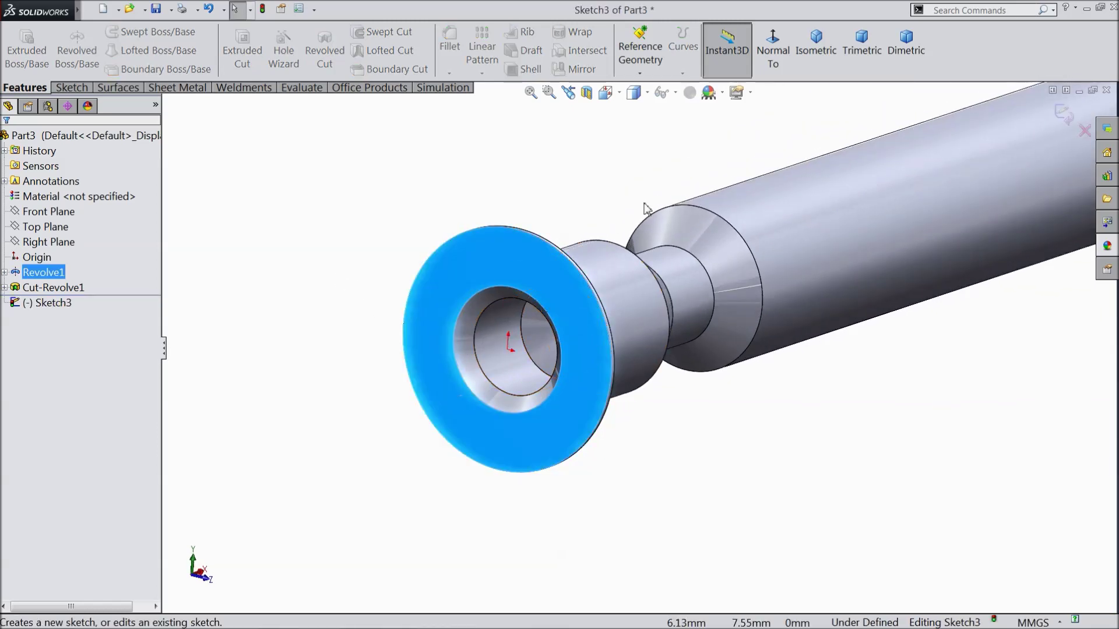
pyautogui.click(772, 50)
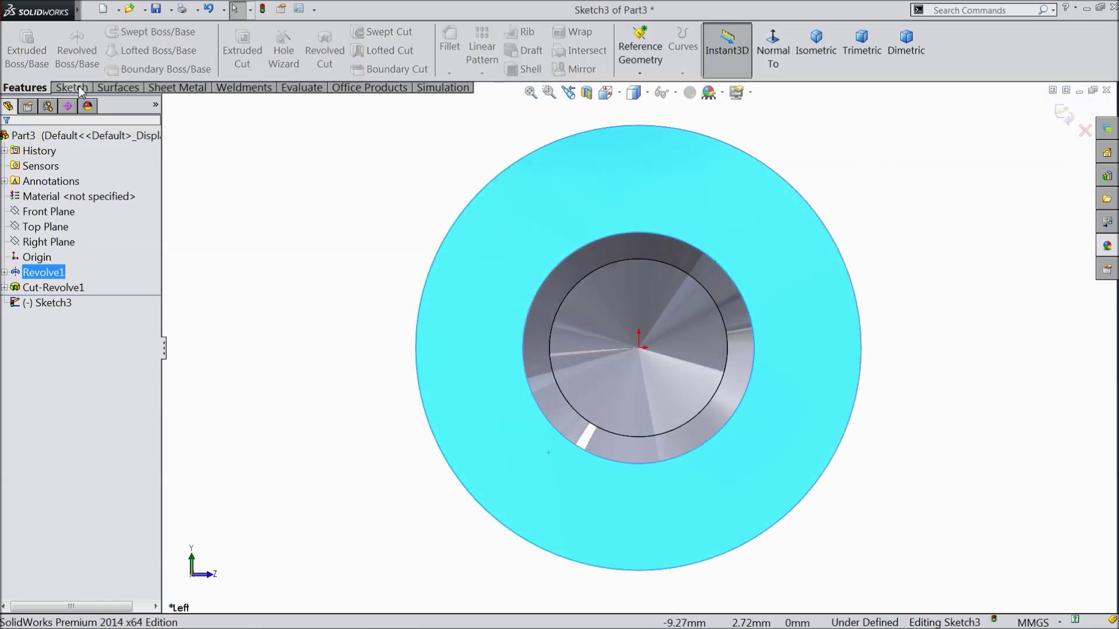
pyautogui.click(72, 87)
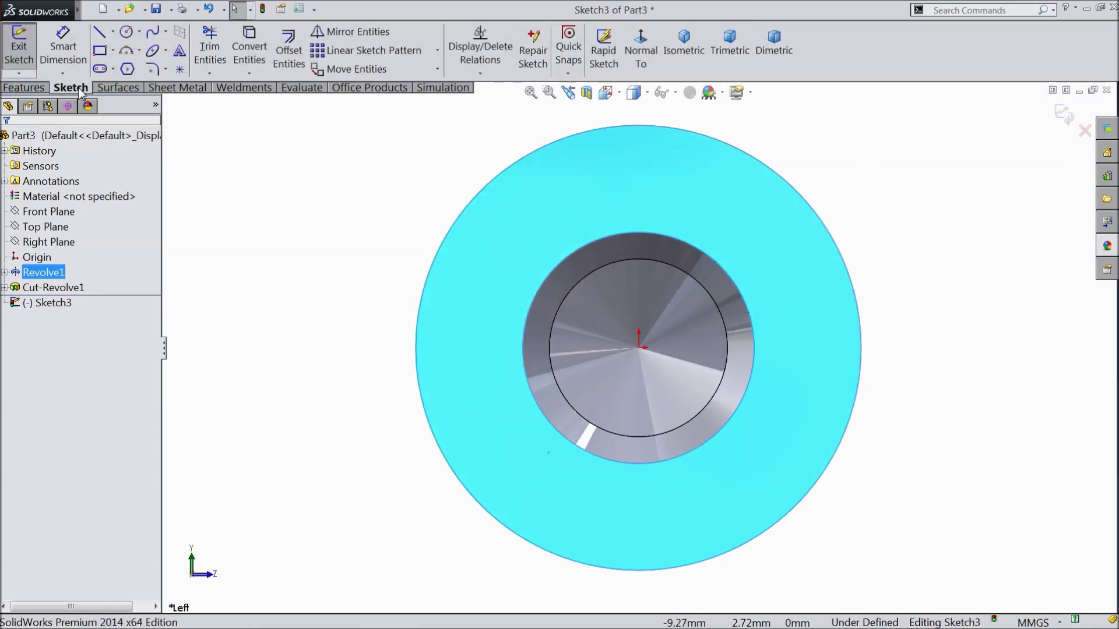
pyautogui.click(127, 69)
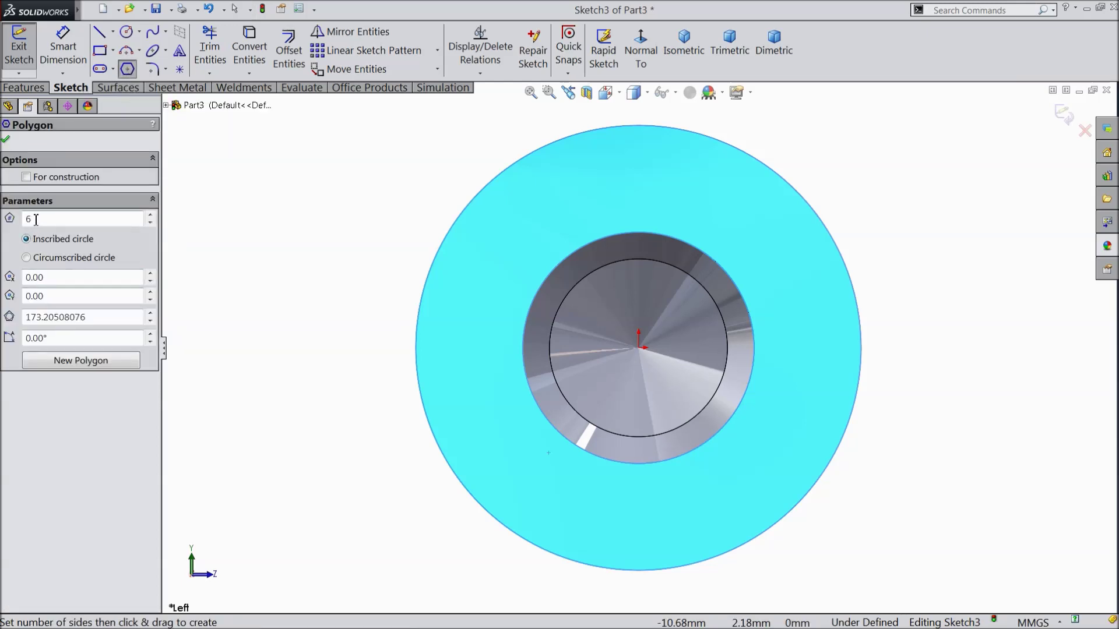
pyautogui.click(638, 347)
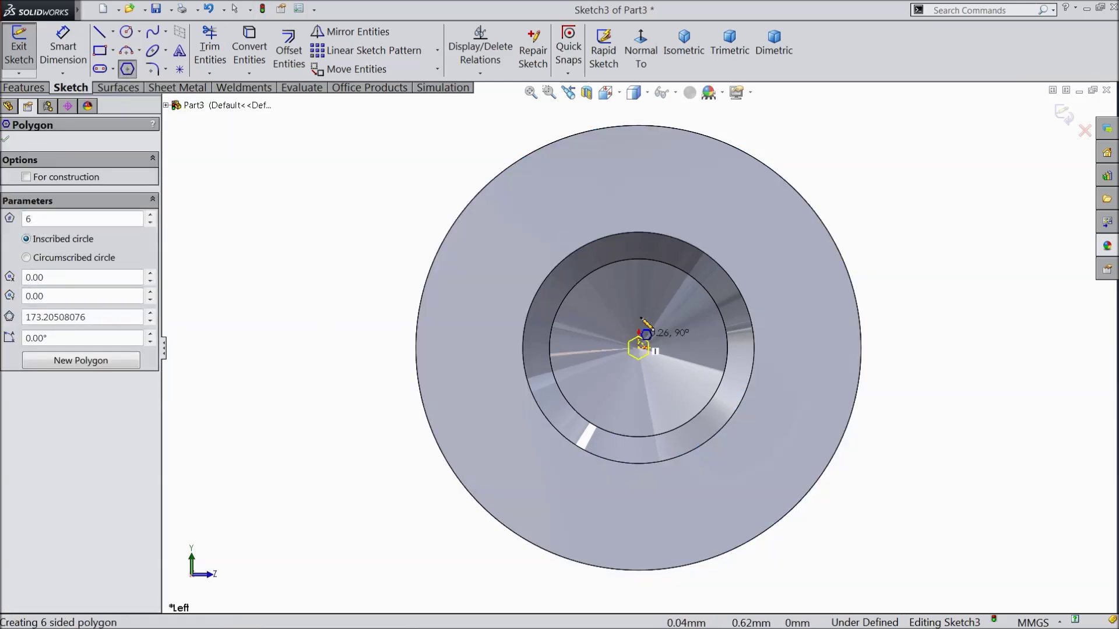
pyautogui.click(635, 243)
# Dimension the hexagon 4.34 mm across flats and make its left edge vertical.
pyautogui.click(63, 47)
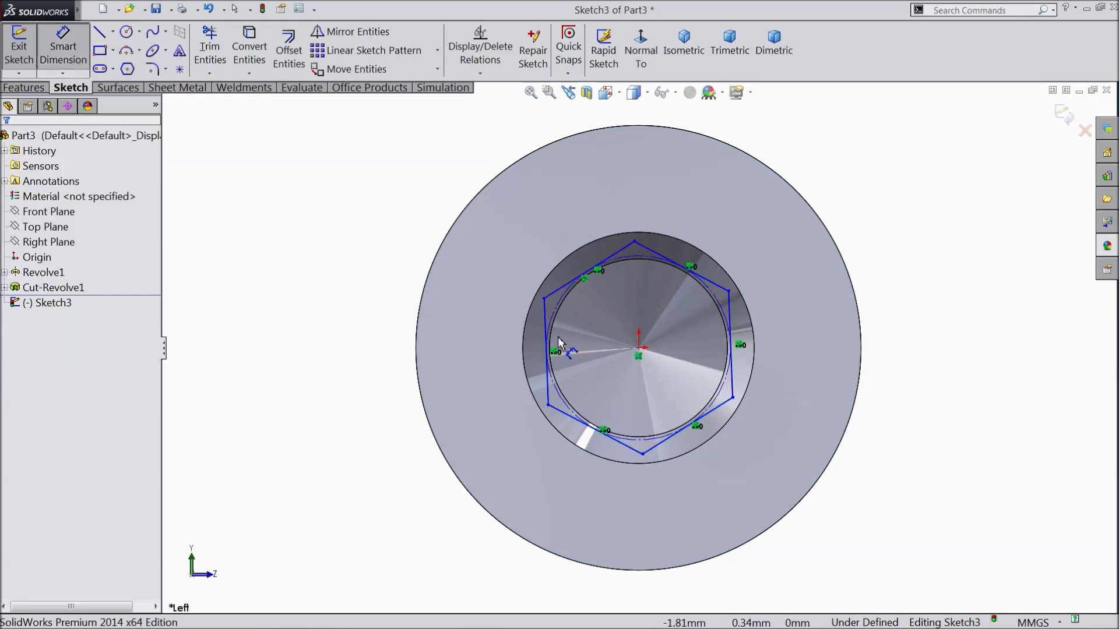
pyautogui.click(546, 320)
pyautogui.click(730, 317)
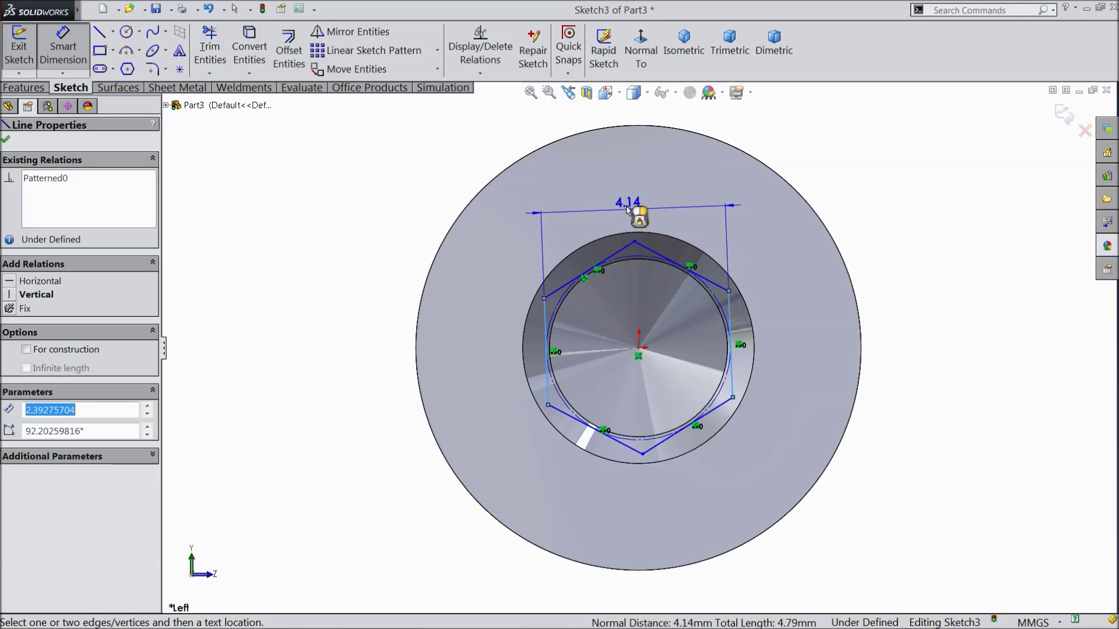
pyautogui.click(626, 204)
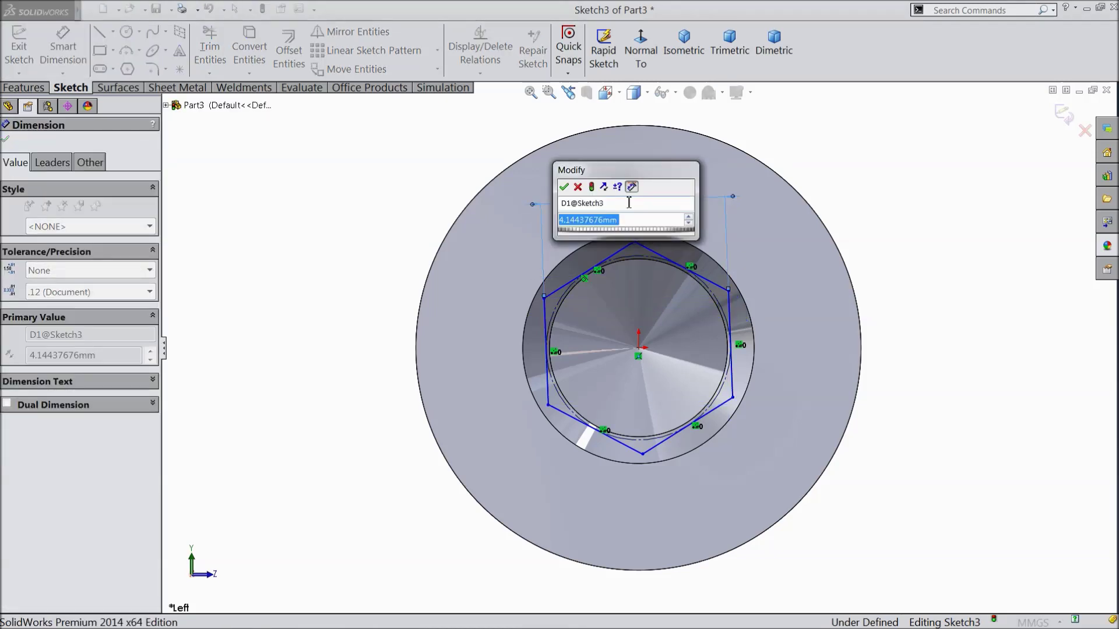
pyautogui.write('4.34')
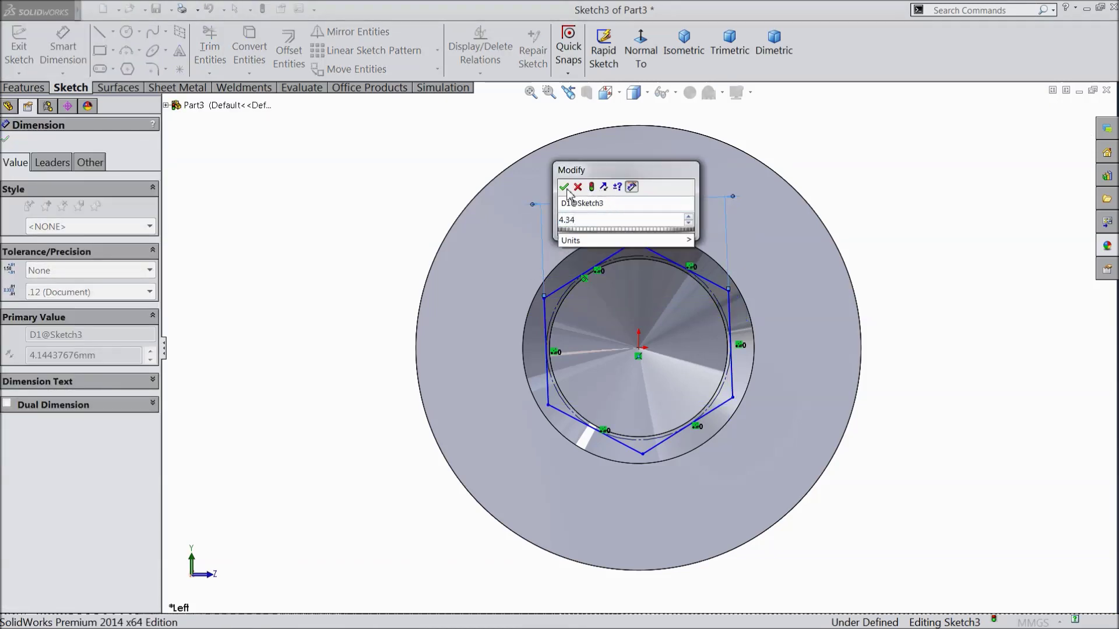
pyautogui.press('Return')
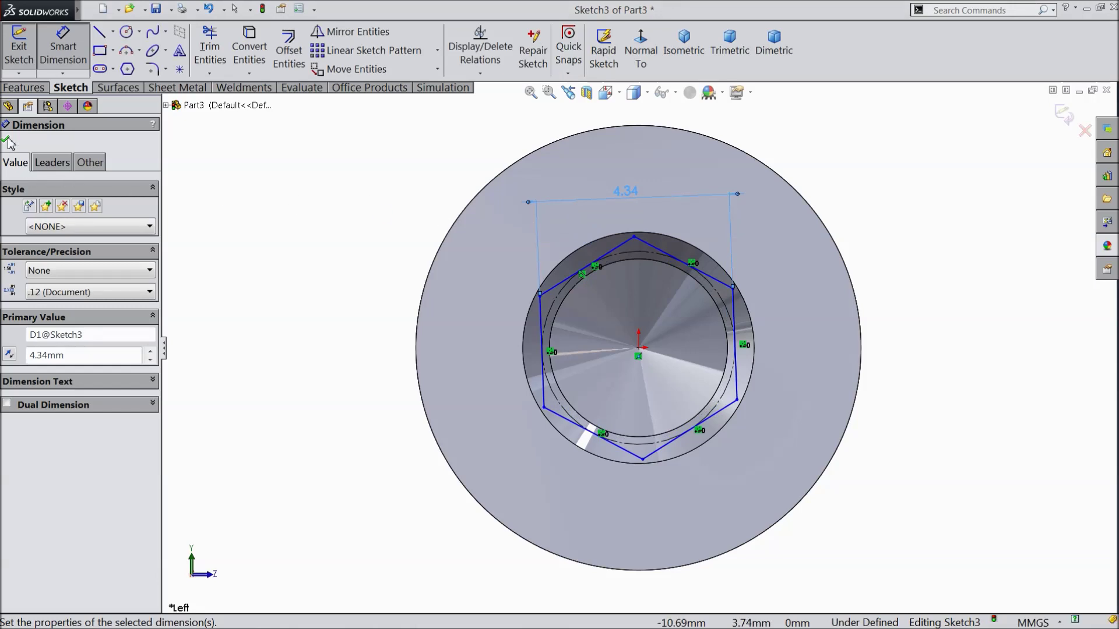
pyautogui.click(8, 141)
pyautogui.click(542, 315)
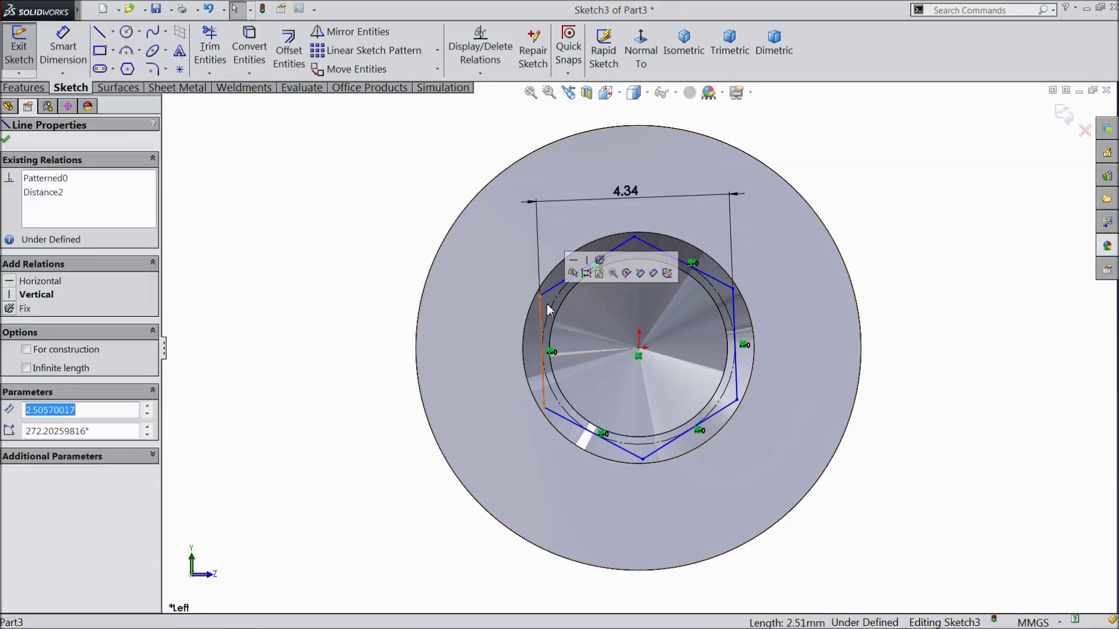
pyautogui.click(590, 260)
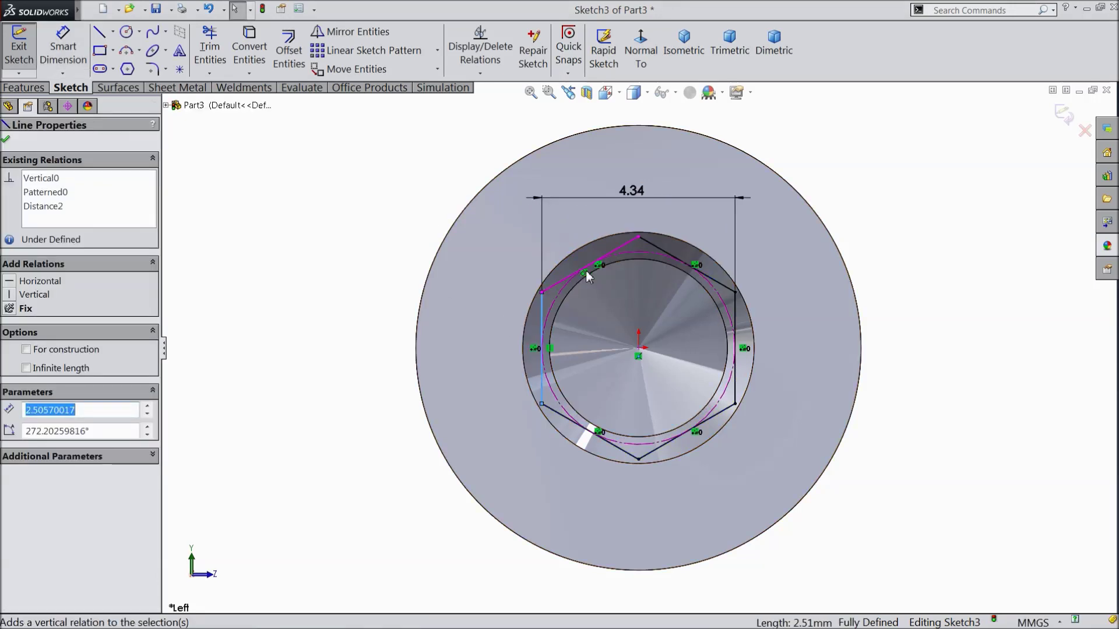
pyautogui.click(5, 141)
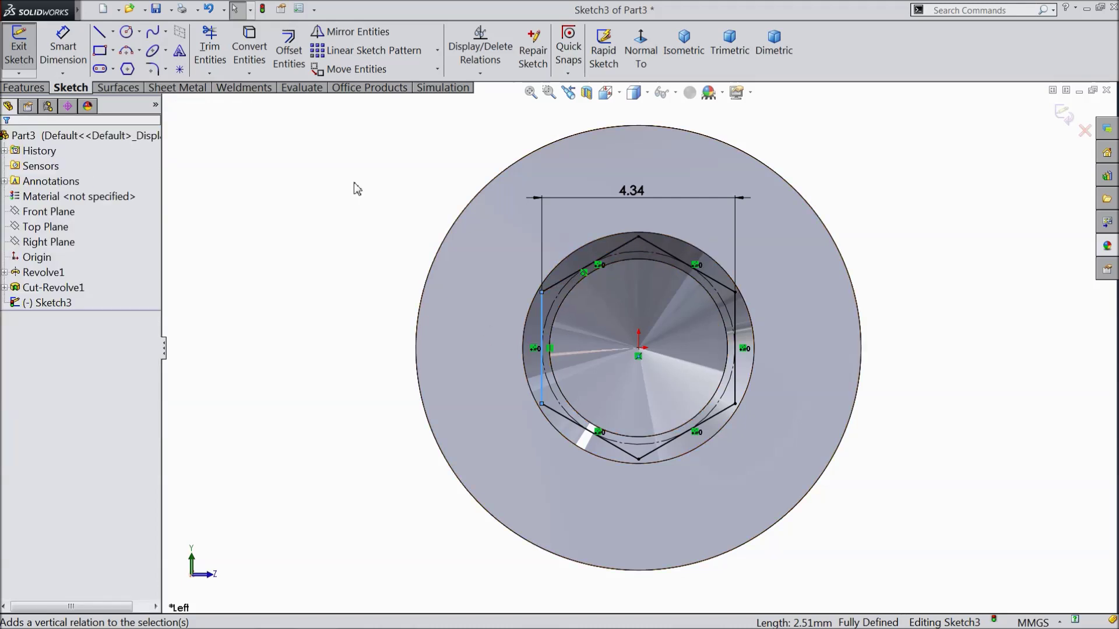
# Extrude-cut the hexagon Blind 3.70 mm deep into the head to create Cut-Extrude1.
pyautogui.click(25, 88)
pyautogui.click(242, 50)
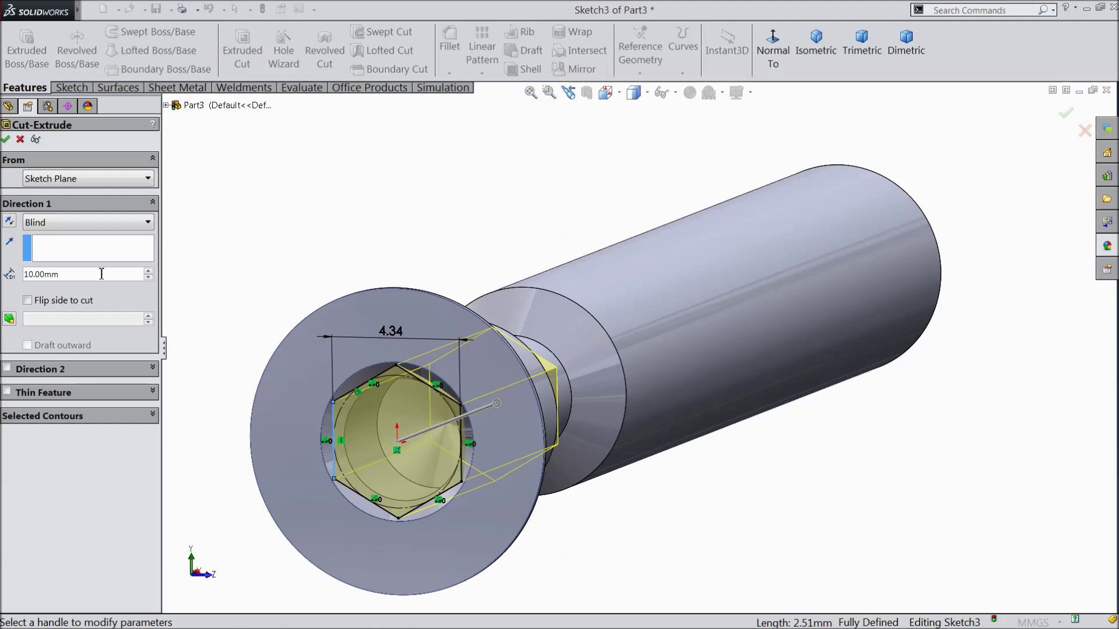
pyautogui.write('3.7')
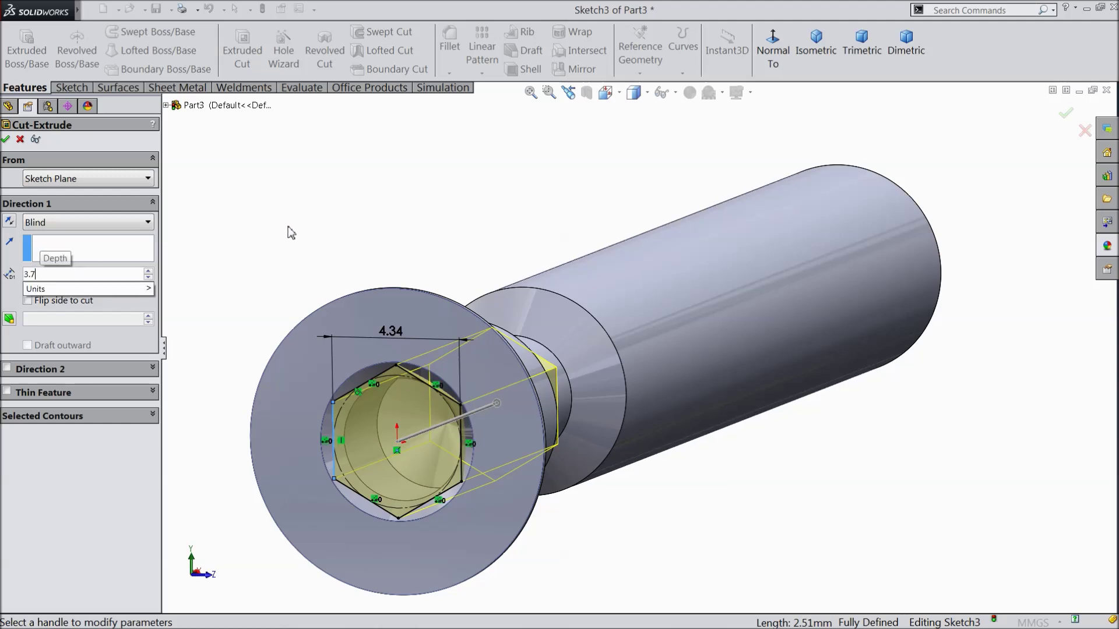
pyautogui.press('Return')
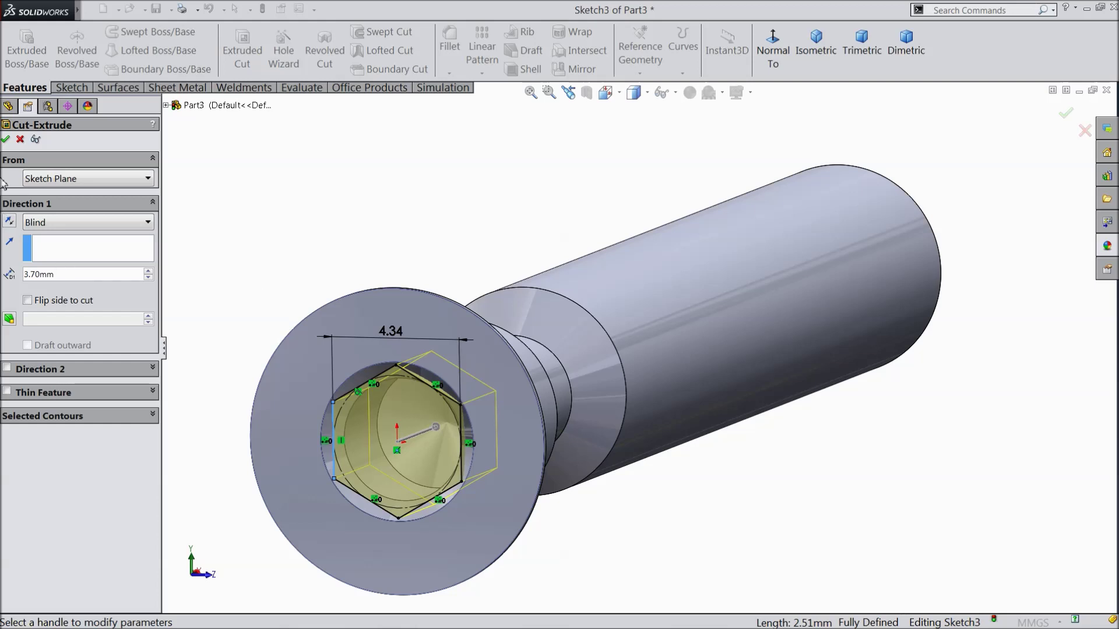
pyautogui.click(7, 140)
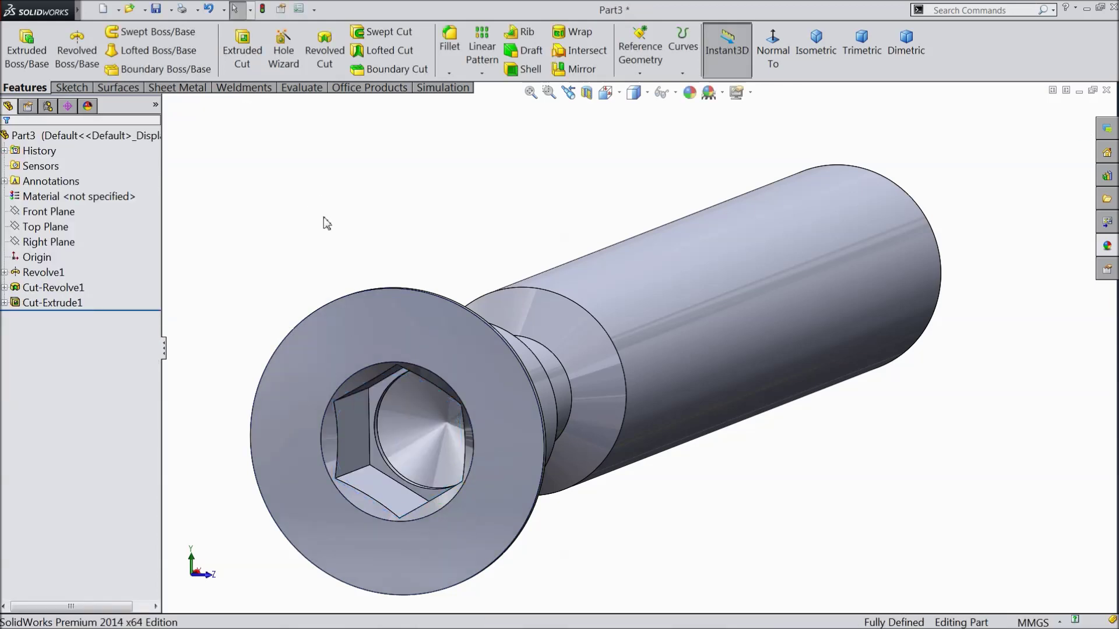
pyautogui.moveTo(326, 224); pyautogui.dragTo(411, 371, button='middle')
pyautogui.scroll(-2, 335, 289)
pyautogui.scroll(3, 586, 387)
pyautogui.moveTo(586, 387); pyautogui.dragTo(721, 372, button='middle')
pyautogui.scroll(-2, 585, 376)
pyautogui.scroll(2, 795, 312)
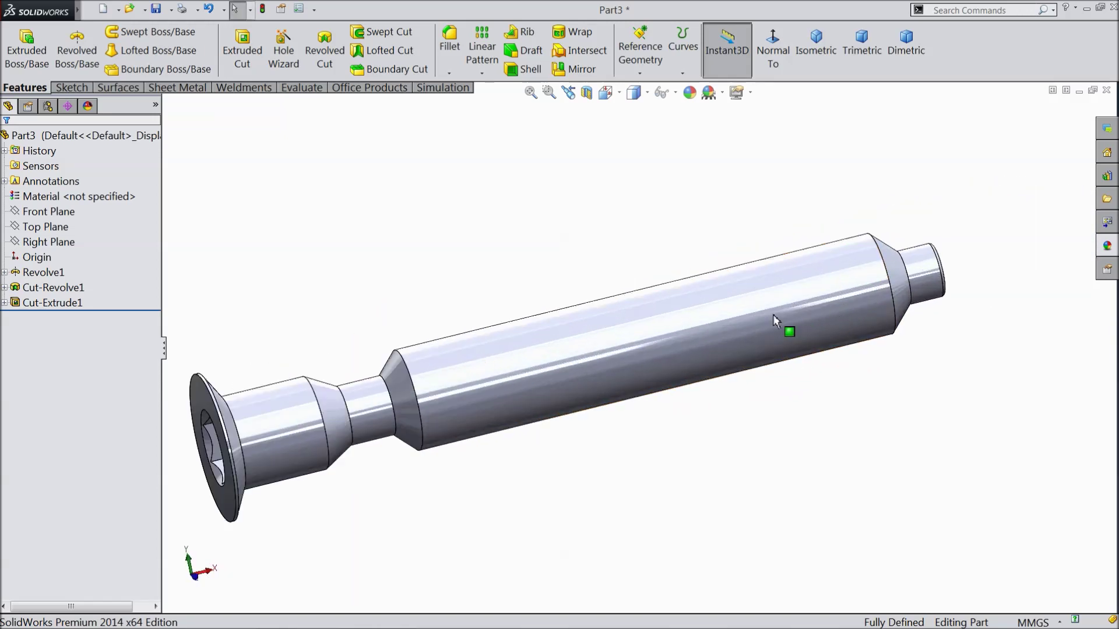
pyautogui.moveTo(718, 324)
pyautogui.mouseDown(button='middle')
pyautogui.moveTo(686, 326)
pyautogui.moveTo(739, 320)
pyautogui.mouseUp(button='middle')
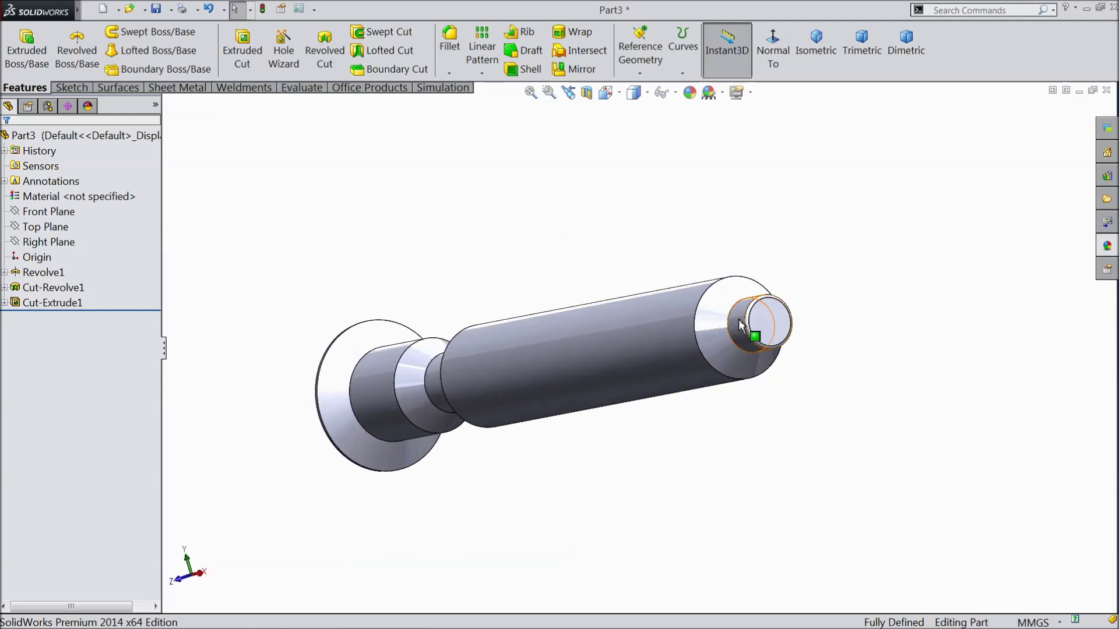
# Sketch on the shaft's end face and convert its round edge into a 6.80 mm circle.
pyautogui.click(770, 325)
pyautogui.click(814, 285)
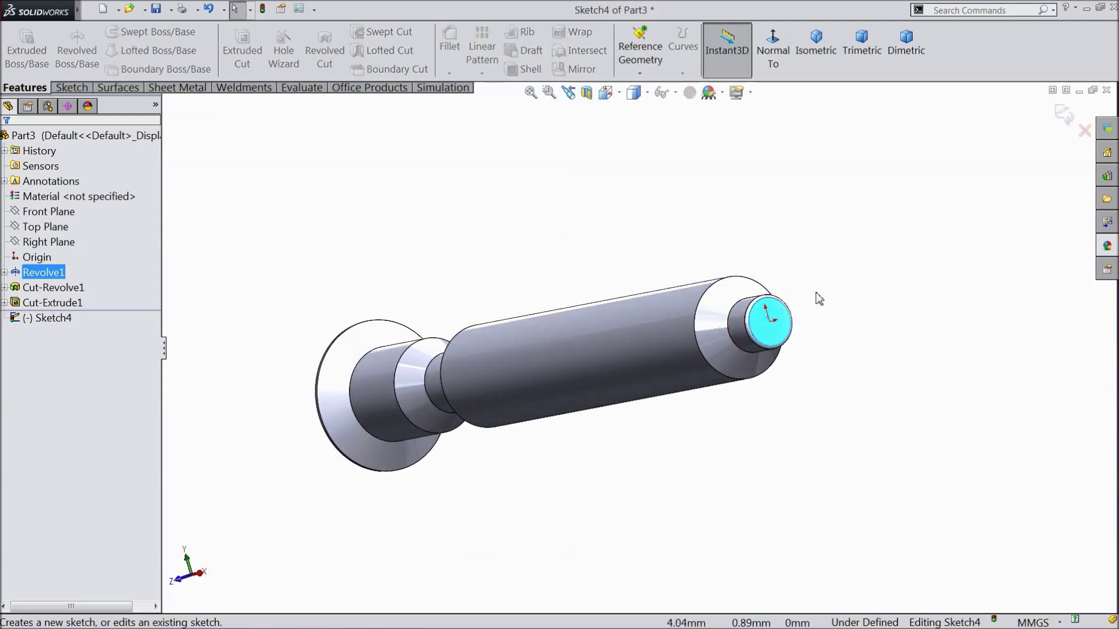
pyautogui.scroll(2, 753, 314)
pyautogui.click(71, 92)
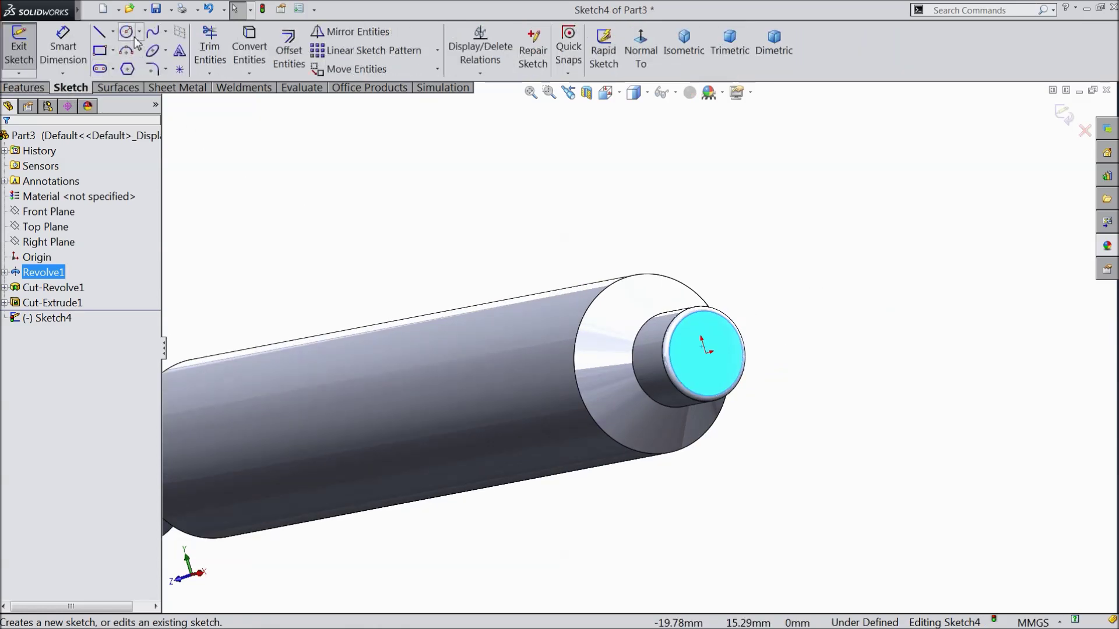
pyautogui.click(126, 31)
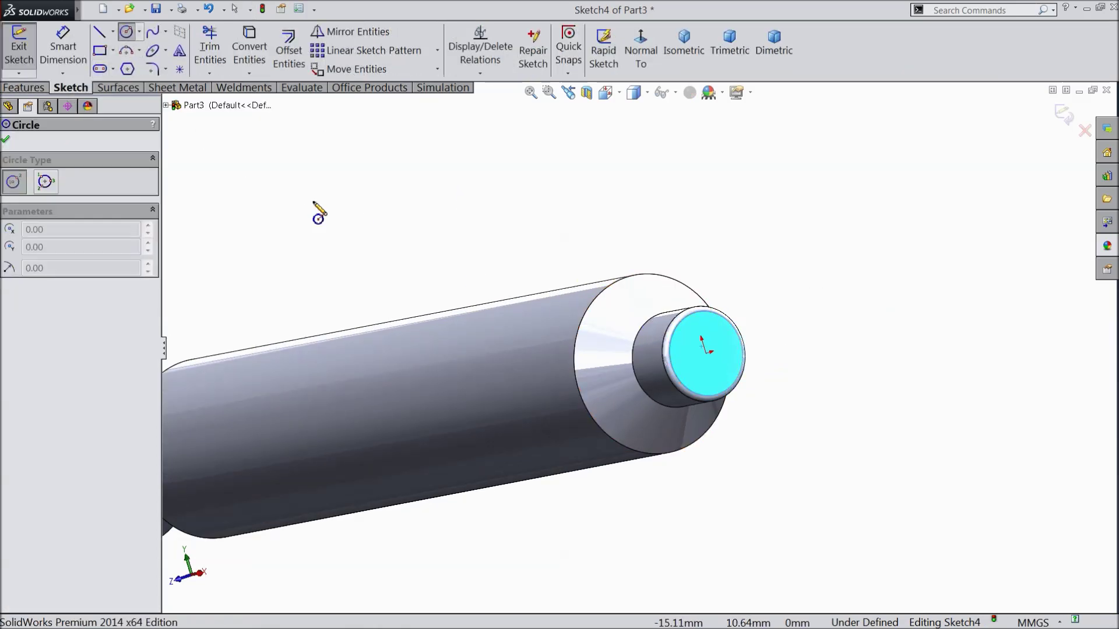
pyautogui.click(126, 32)
pyautogui.click(594, 311)
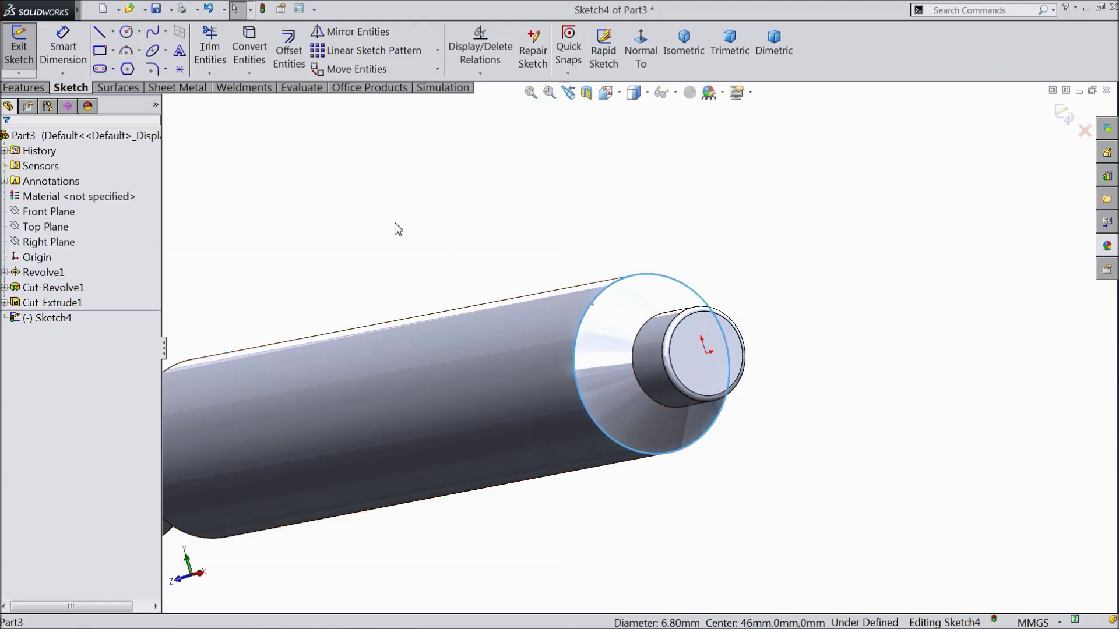
pyautogui.click(249, 60)
pyautogui.scroll(3, 676, 335)
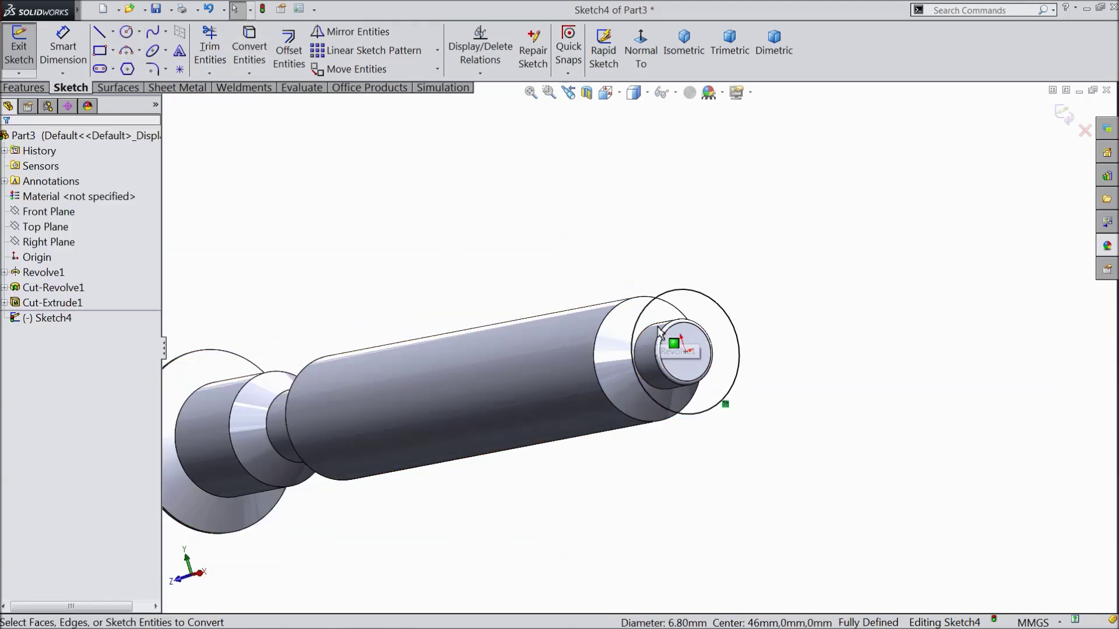
pyautogui.moveTo(479, 292); pyautogui.dragTo(500, 294, button='middle')
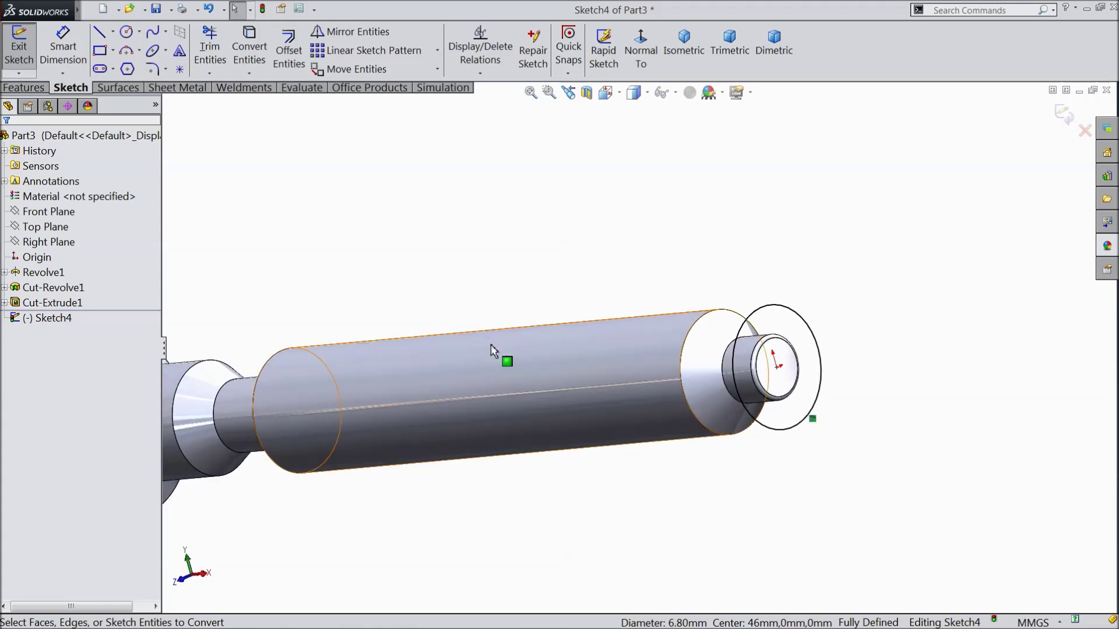
pyautogui.scroll(-2, 500, 357)
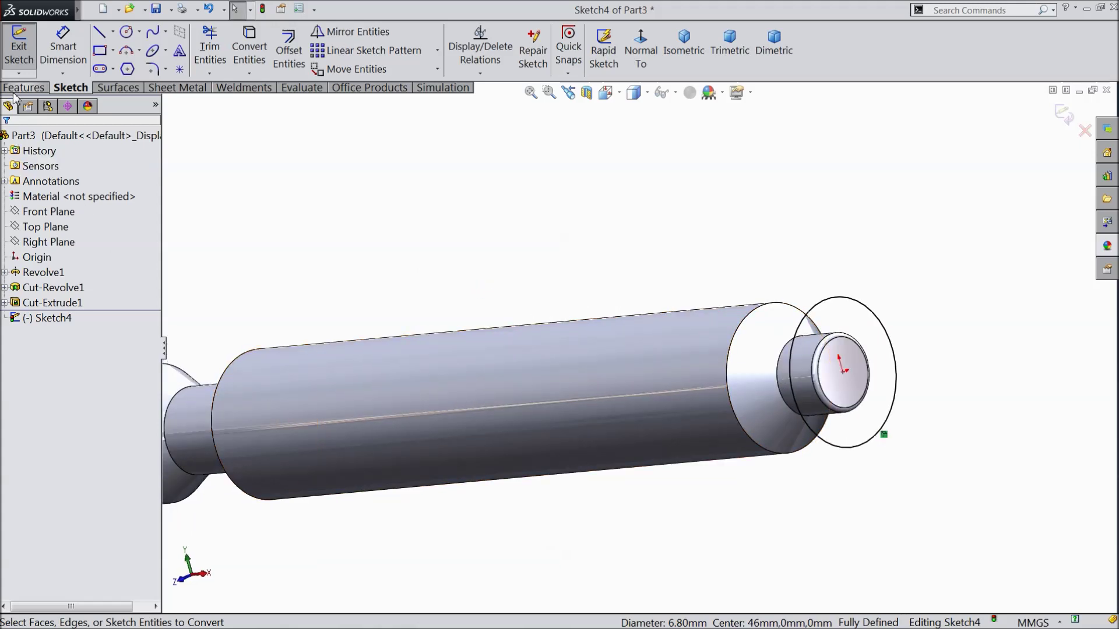
pyautogui.click(17, 88)
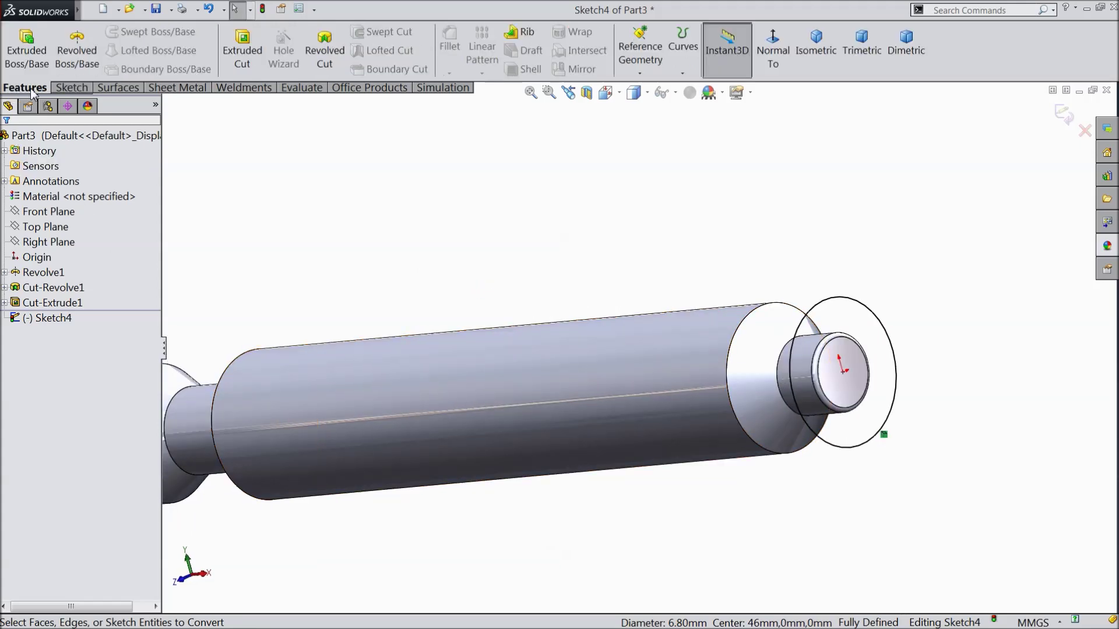
# Create a helix with 3 mm pitch, 13.25 revolutions, reversed direction and 90° start angle.
pyautogui.click(683, 72)
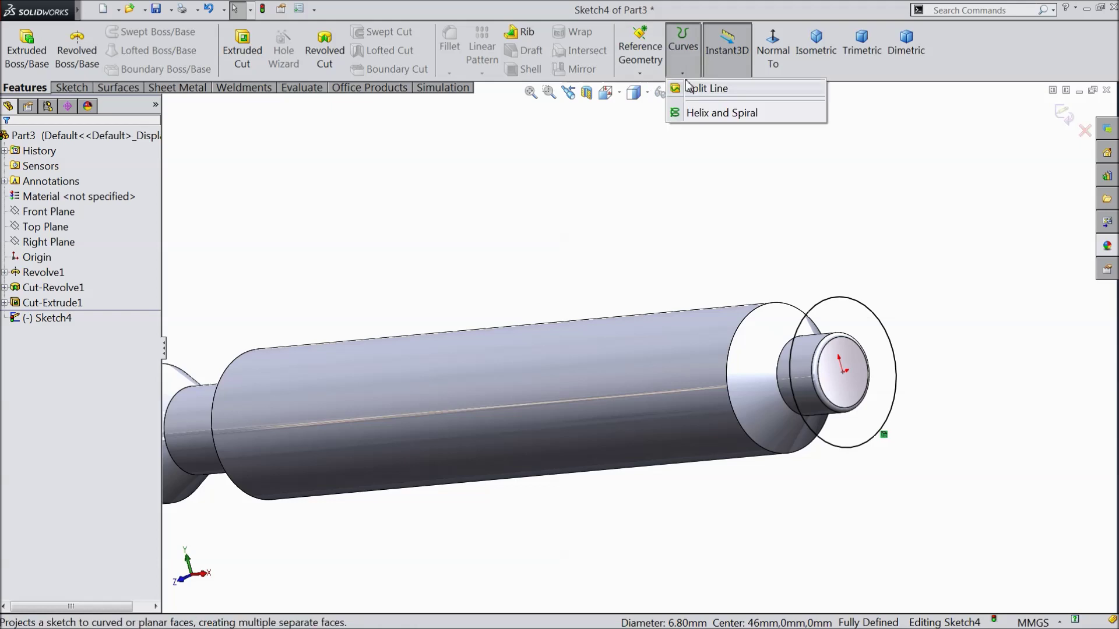
pyautogui.click(721, 114)
pyautogui.click(64, 180)
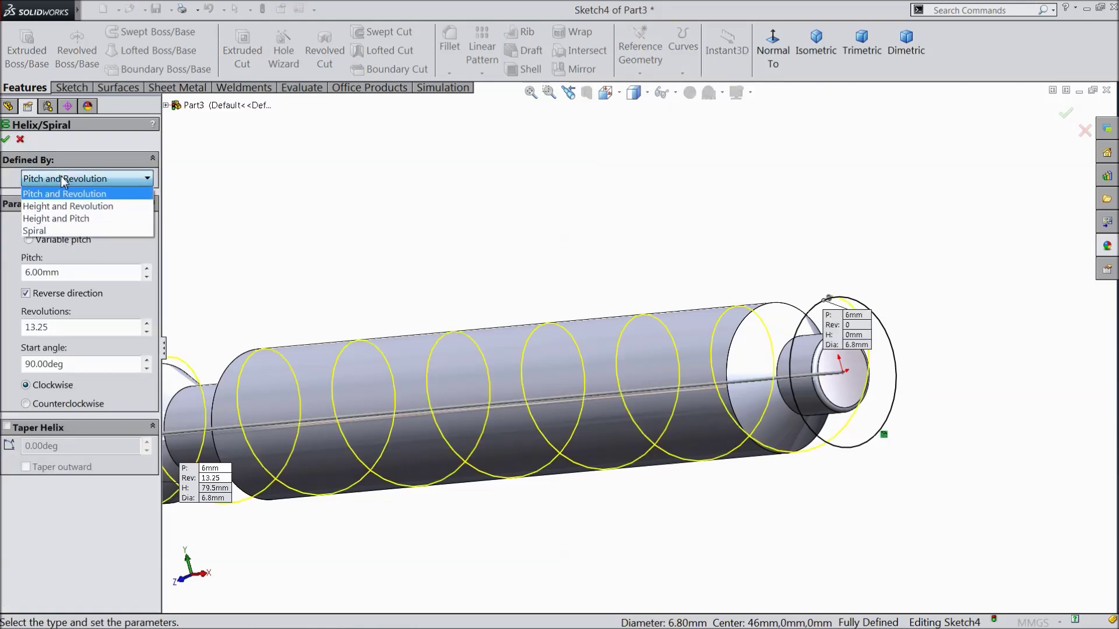
pyautogui.click(65, 181)
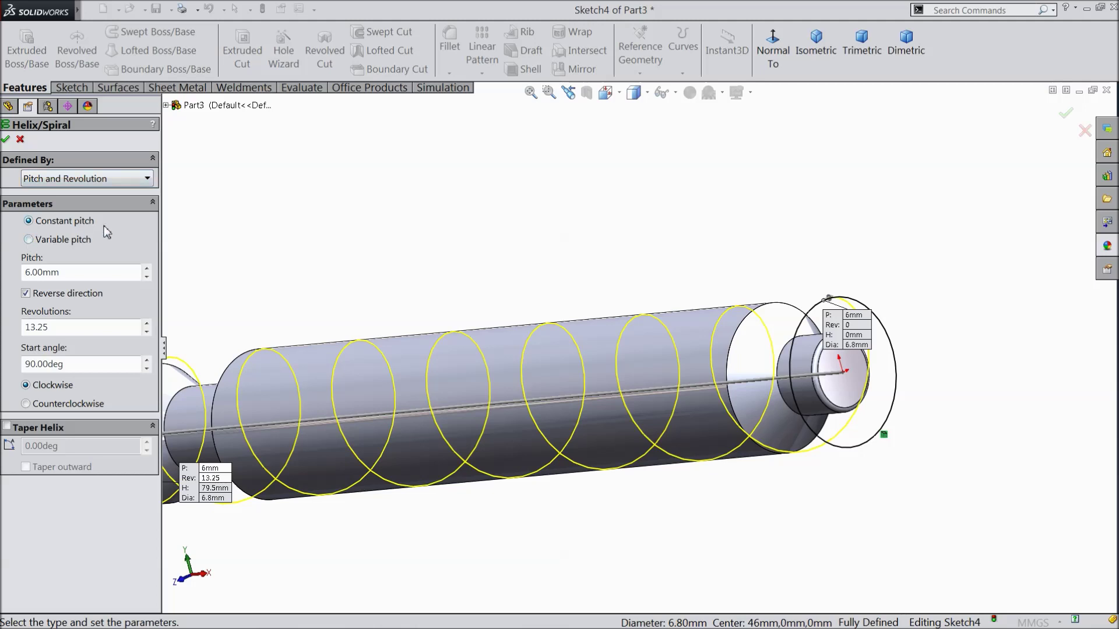
pyautogui.moveTo(63, 280); pyautogui.dragTo(38, 275)
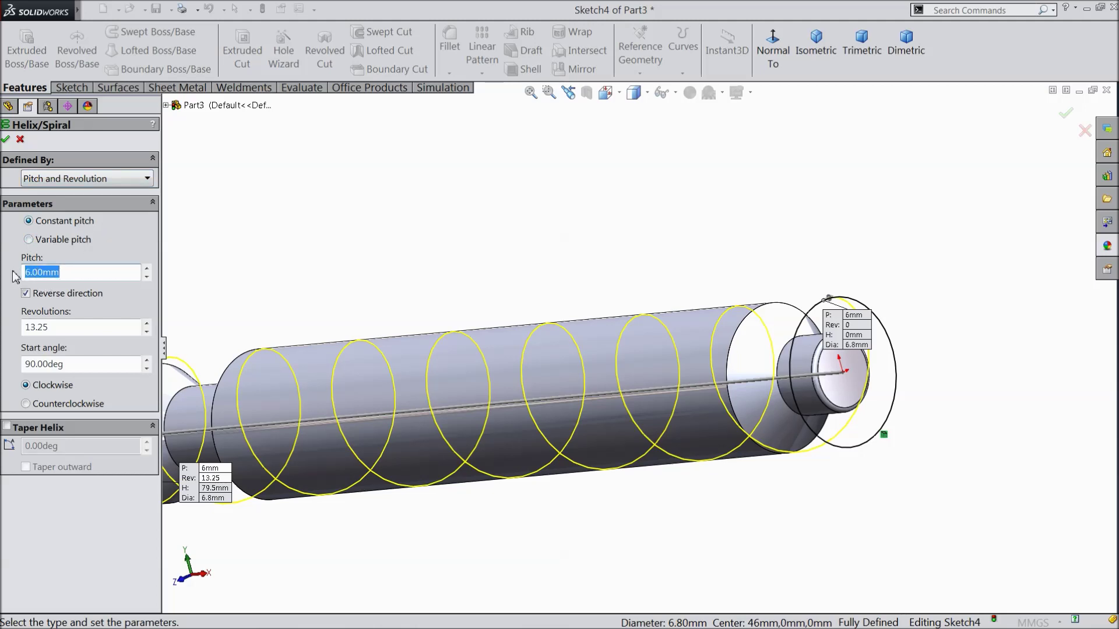
pyautogui.press('Return')
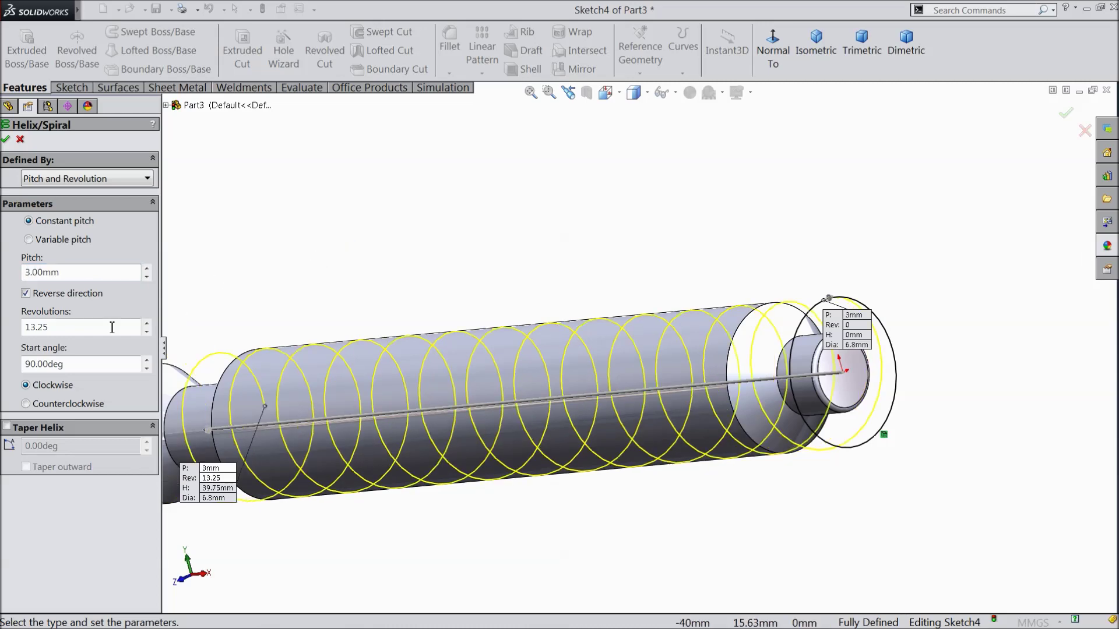
pyautogui.moveTo(274, 306); pyautogui.dragTo(362, 292, button='middle')
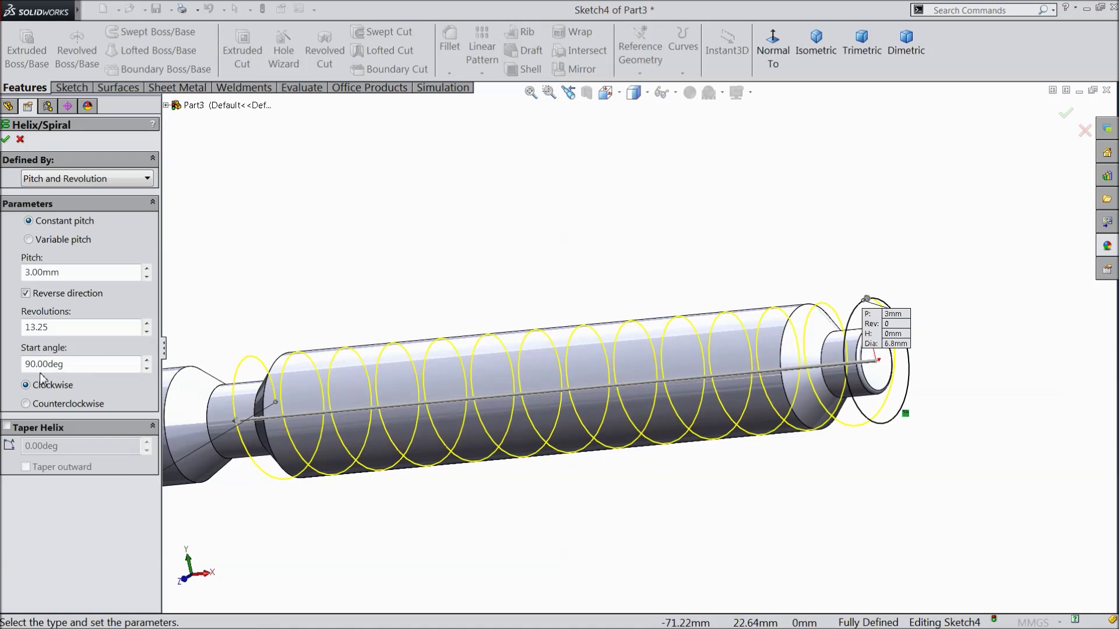
pyautogui.click(5, 140)
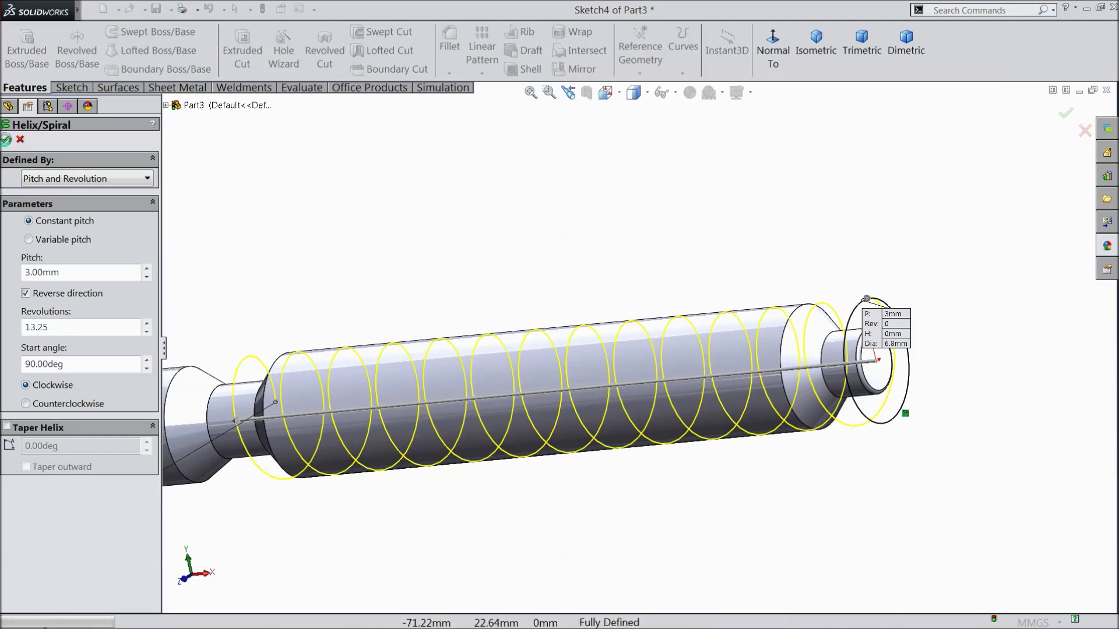
pyautogui.click(401, 280)
pyautogui.moveTo(400, 280); pyautogui.dragTo(320, 287, button='middle')
pyautogui.click(76, 213)
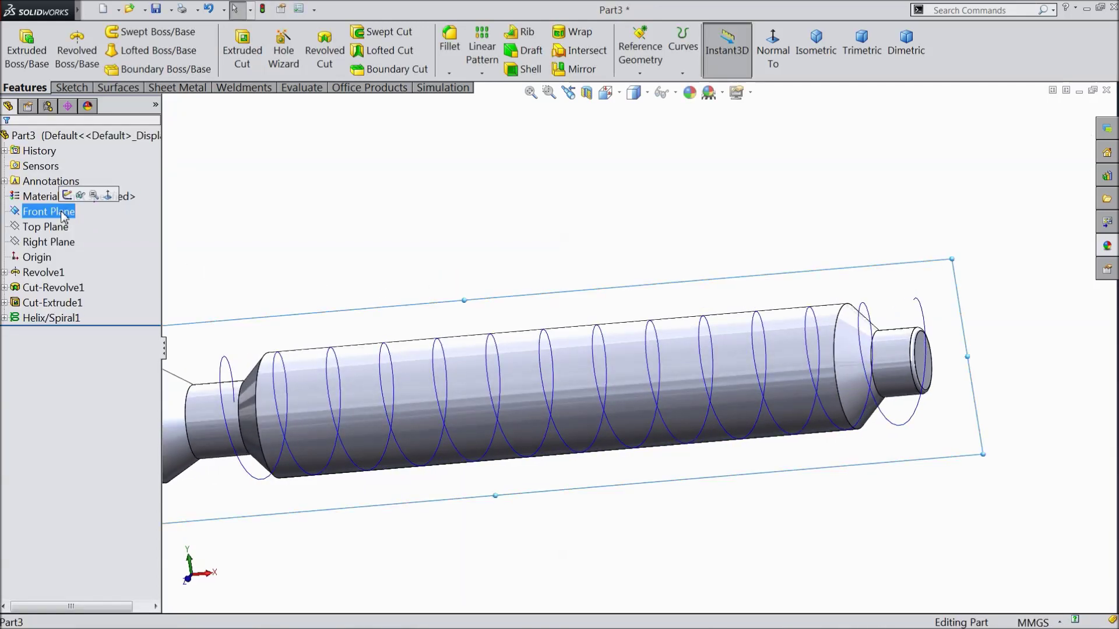
# Start a new sketch on the Front Plane, viewed normal to it.
pyautogui.click(67, 195)
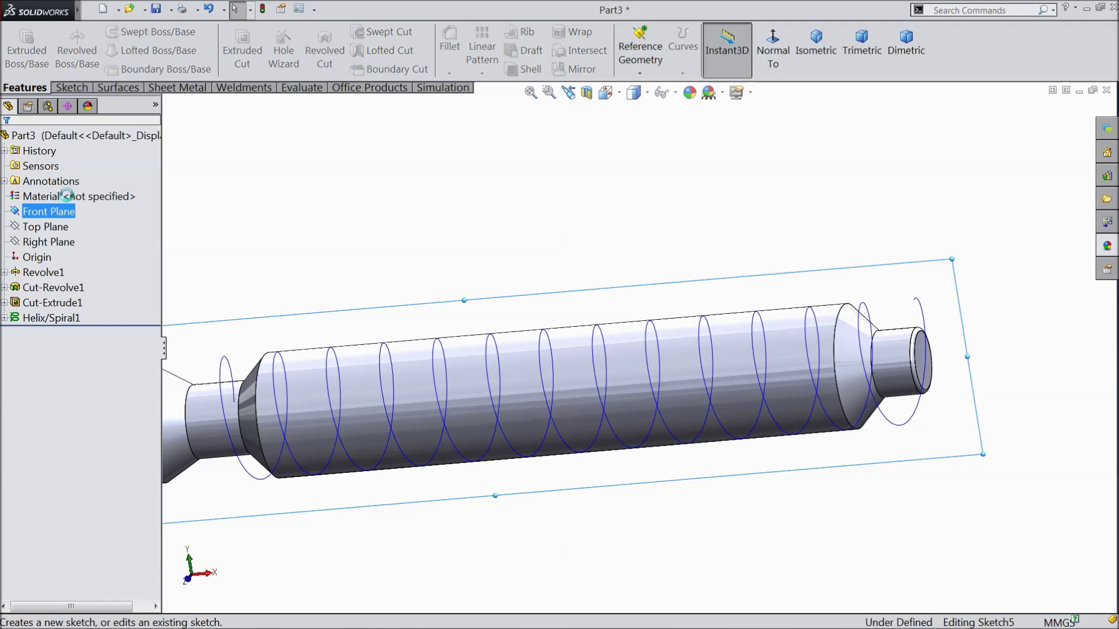
pyautogui.click(772, 52)
pyautogui.scroll(-6, 904, 313)
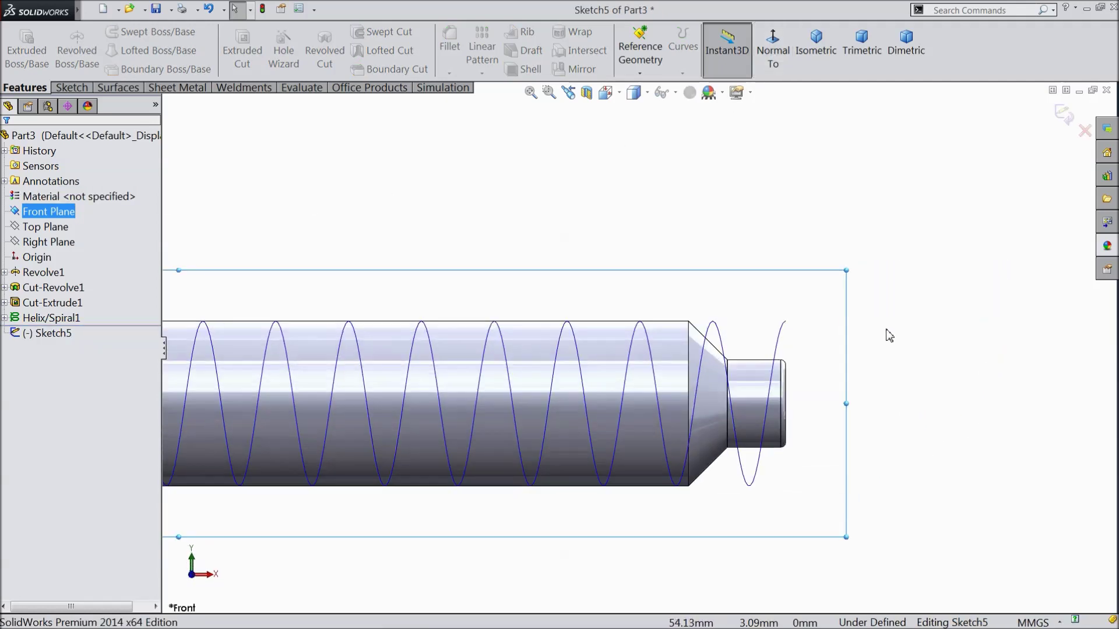
# Draw a vertical centerline from the shaft's right end up to the helix's top peak.
pyautogui.click(72, 87)
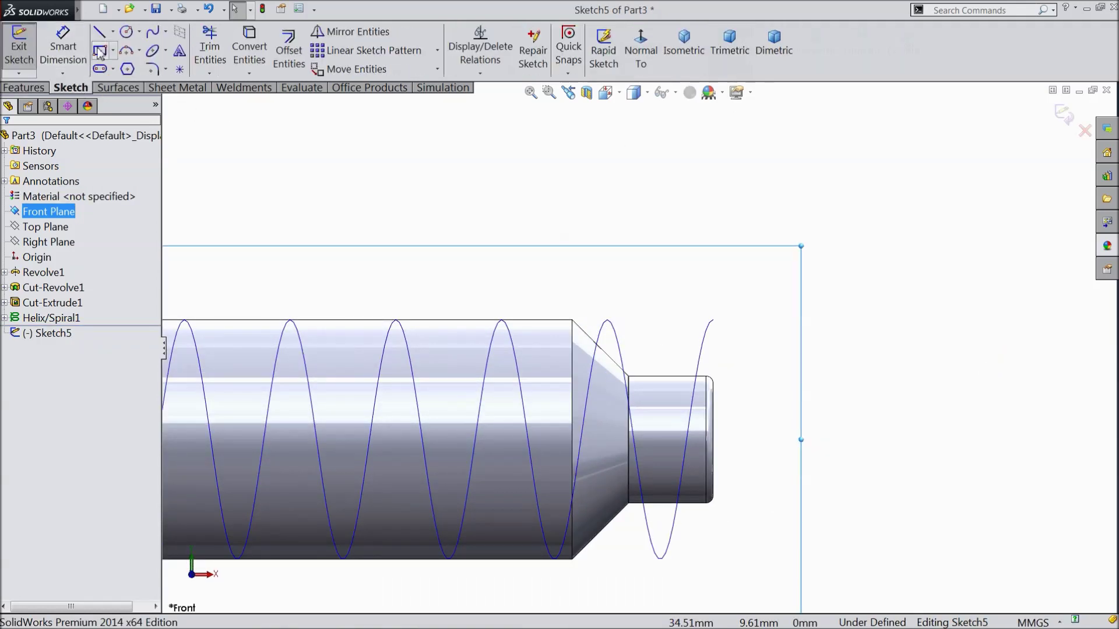
pyautogui.click(113, 32)
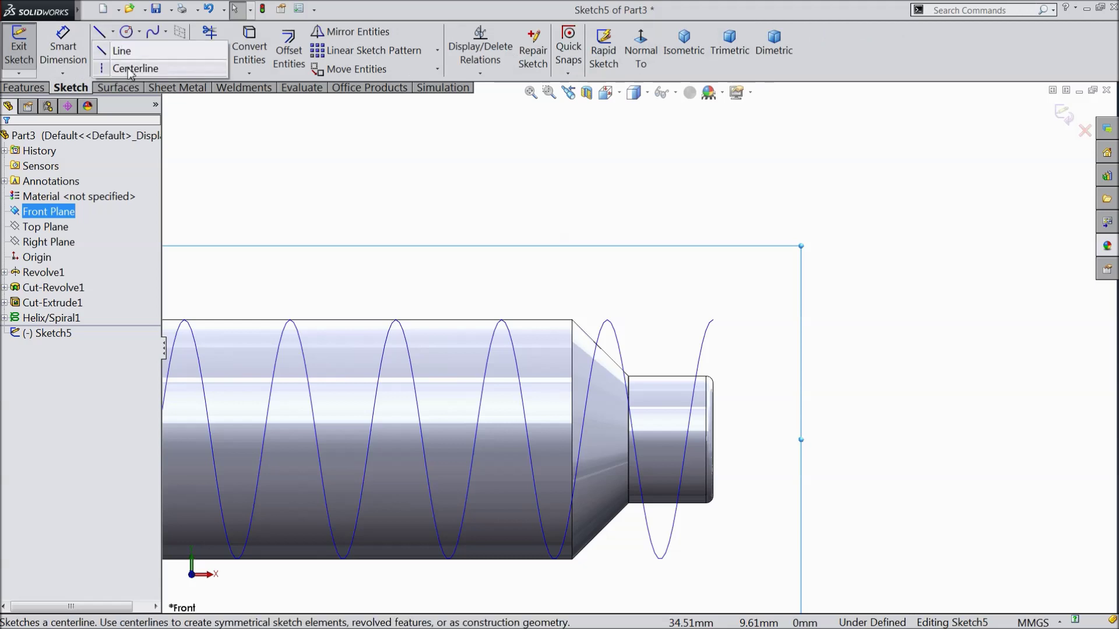
pyautogui.click(132, 68)
pyautogui.scroll(-2, 836, 479)
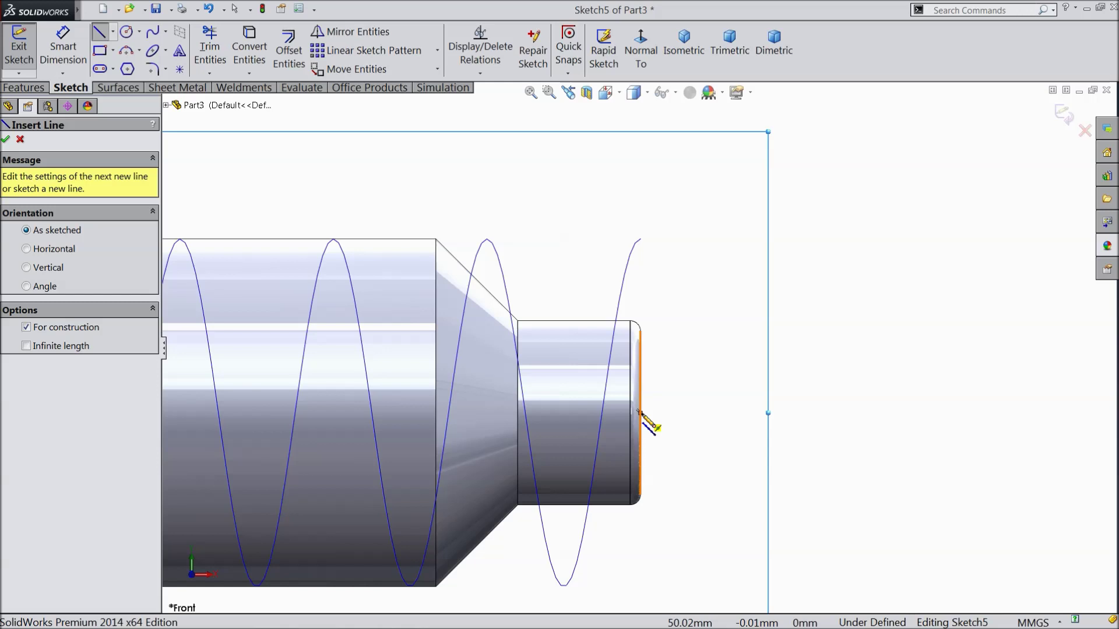
pyautogui.click(640, 413)
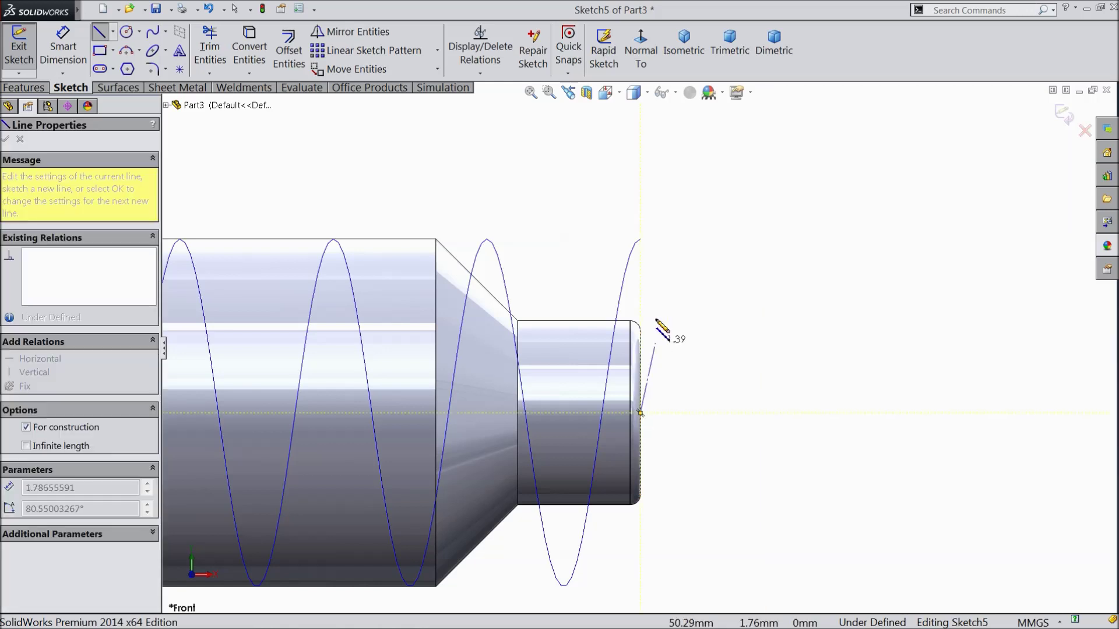
pyautogui.click(640, 250)
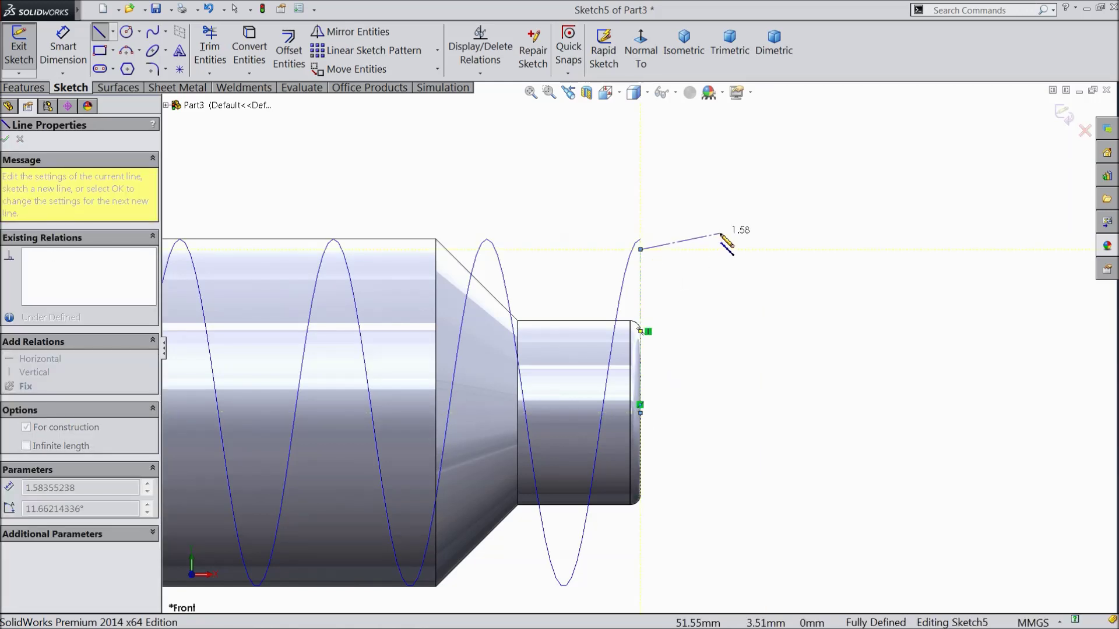
pyautogui.rightClick(722, 105)
pyautogui.click(758, 117)
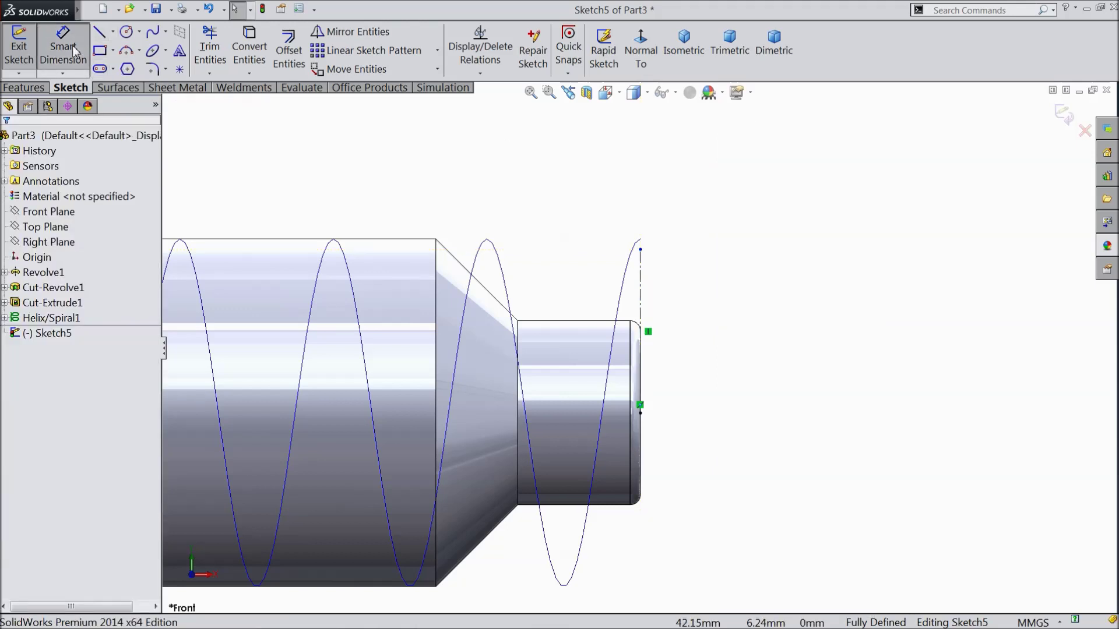
# Dimension the vertical centerline to 3.4 mm.
pyautogui.click(642, 312)
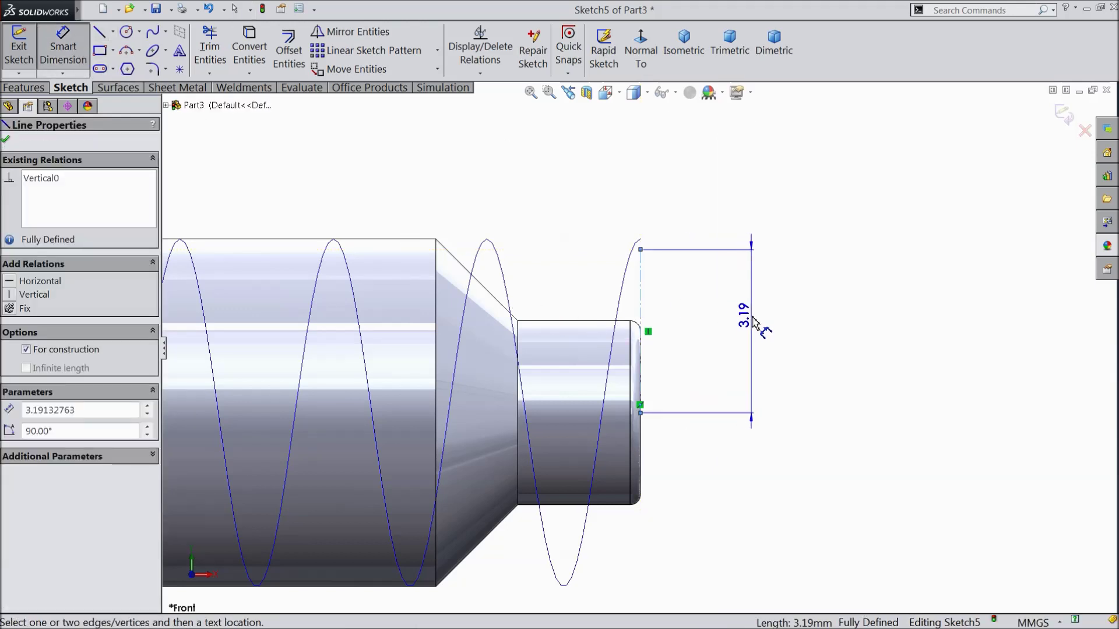
pyautogui.click(753, 326)
pyautogui.write('3.')
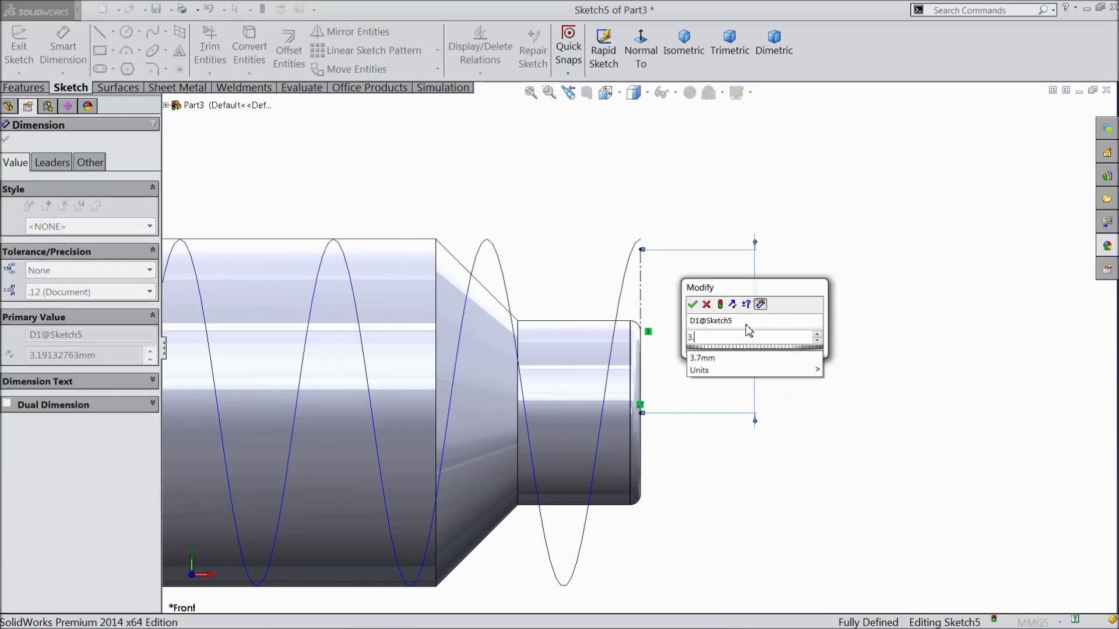
pyautogui.write('4')
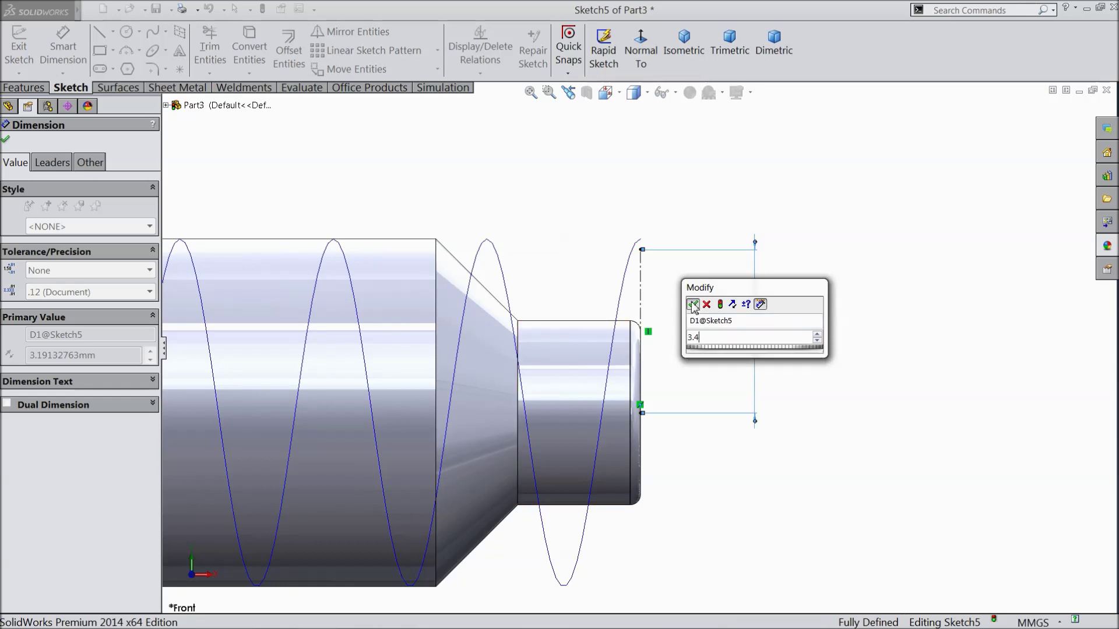
pyautogui.click(692, 305)
pyautogui.scroll(-2, 682, 328)
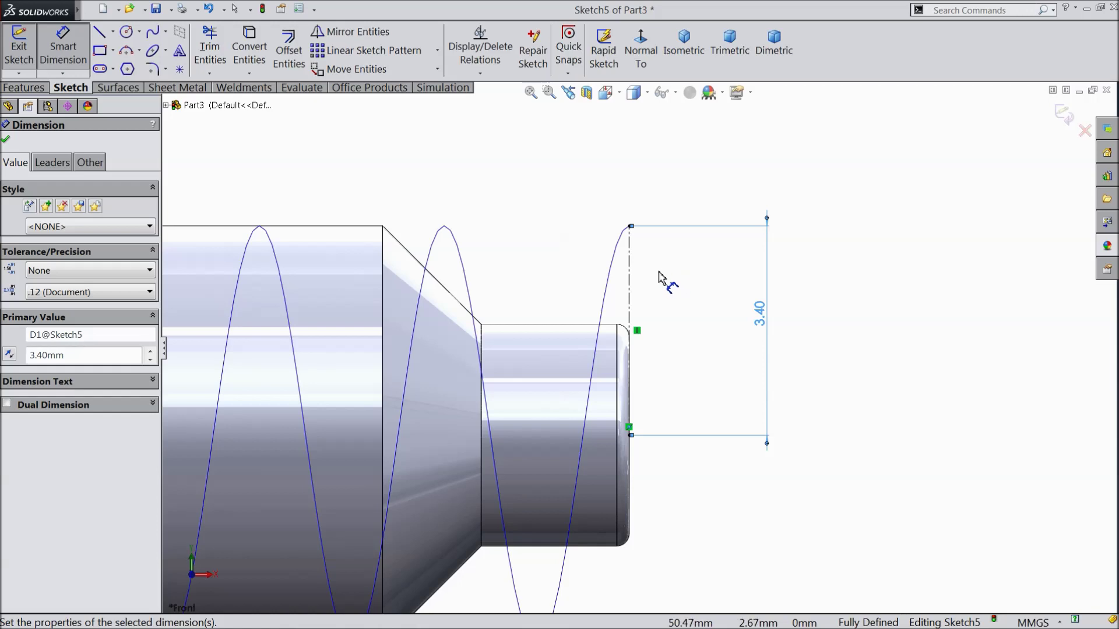
# Draw a closed trapezoid over the top of the centerline with the Line tool.
pyautogui.click(102, 36)
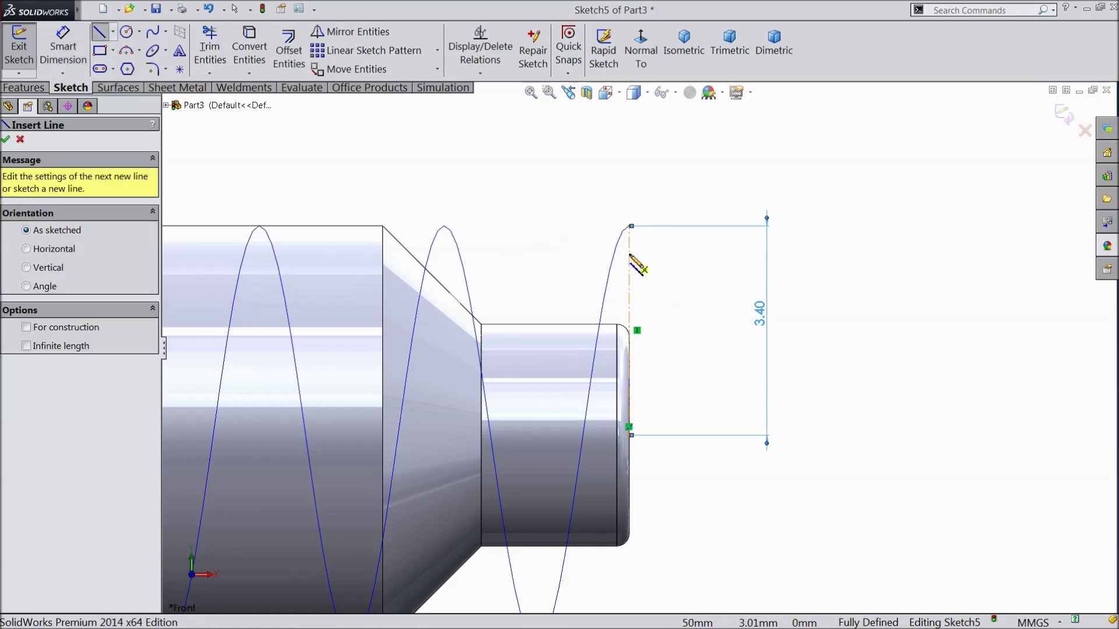
pyautogui.scroll(-2, 603, 223)
pyautogui.click(519, 169)
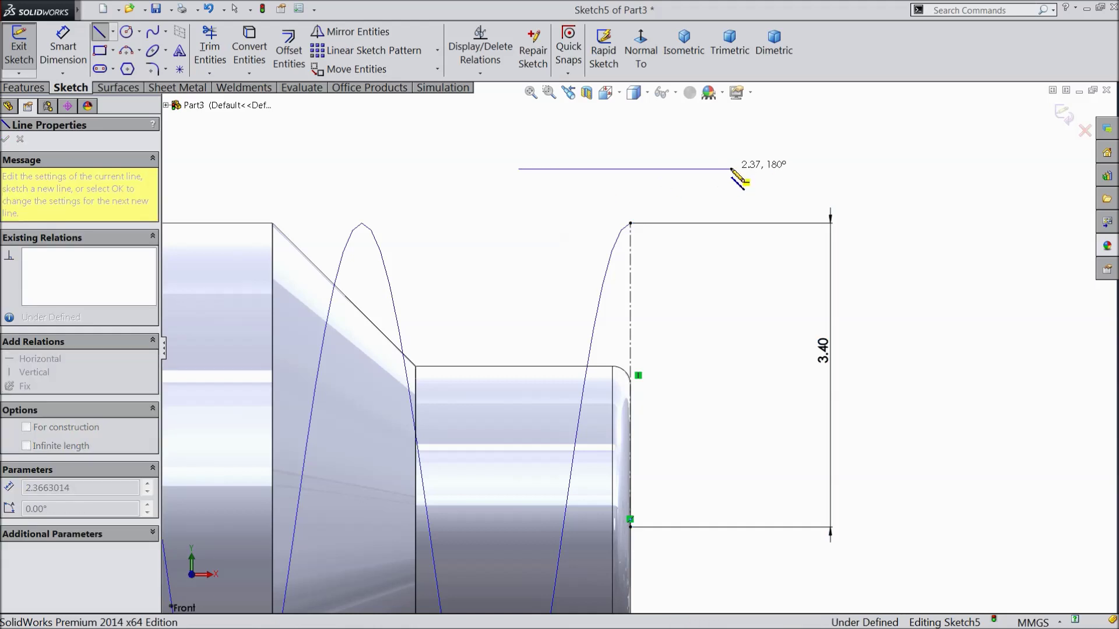
pyautogui.click(730, 169)
pyautogui.click(710, 314)
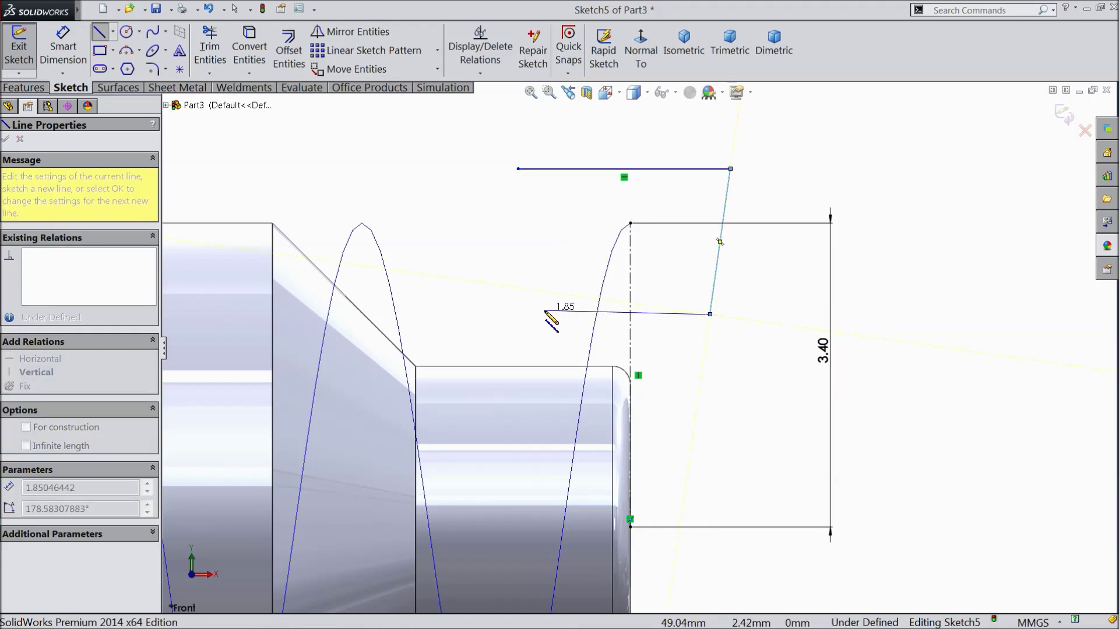
pyautogui.click(546, 314)
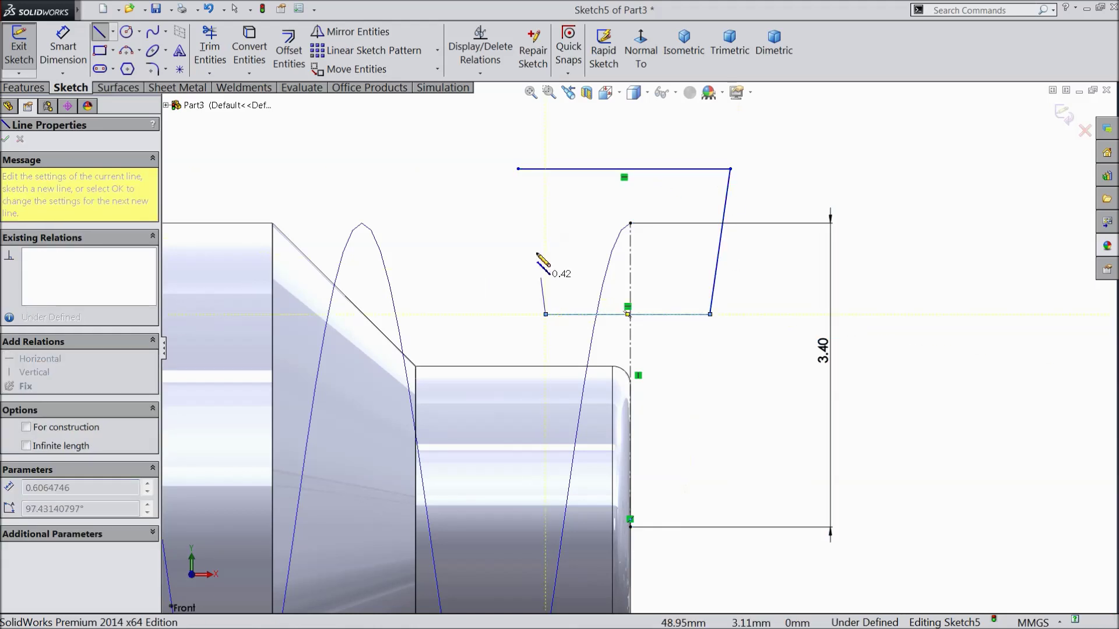
pyautogui.click(519, 169)
pyautogui.rightClick(457, 156)
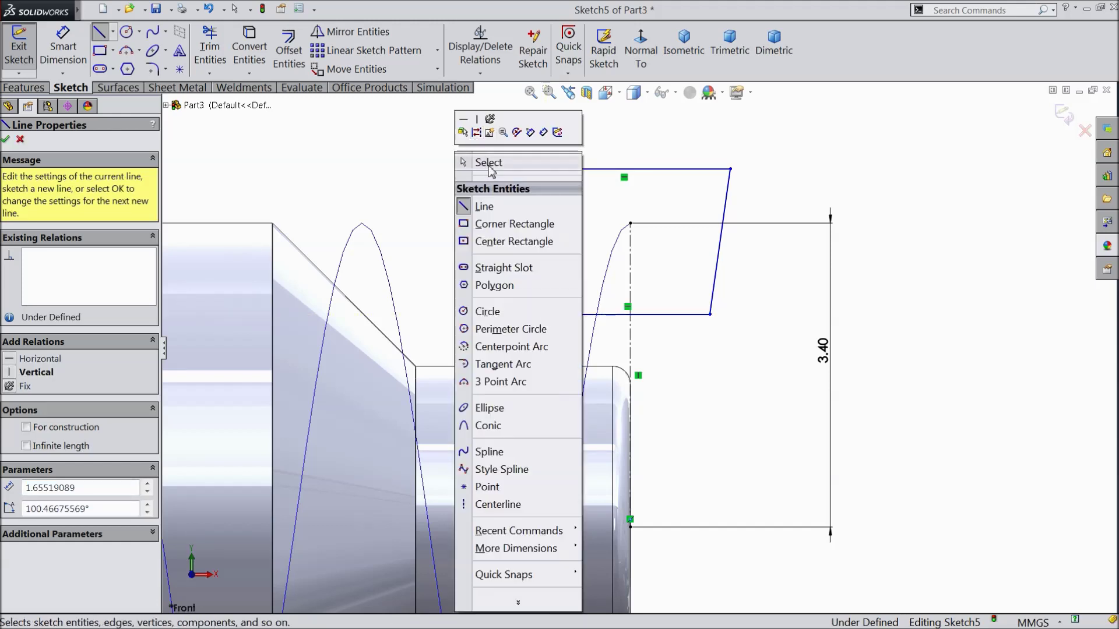
pyautogui.click(475, 160)
# Make the two slanted sides symmetric about the centerline.
pyautogui.click(717, 264)
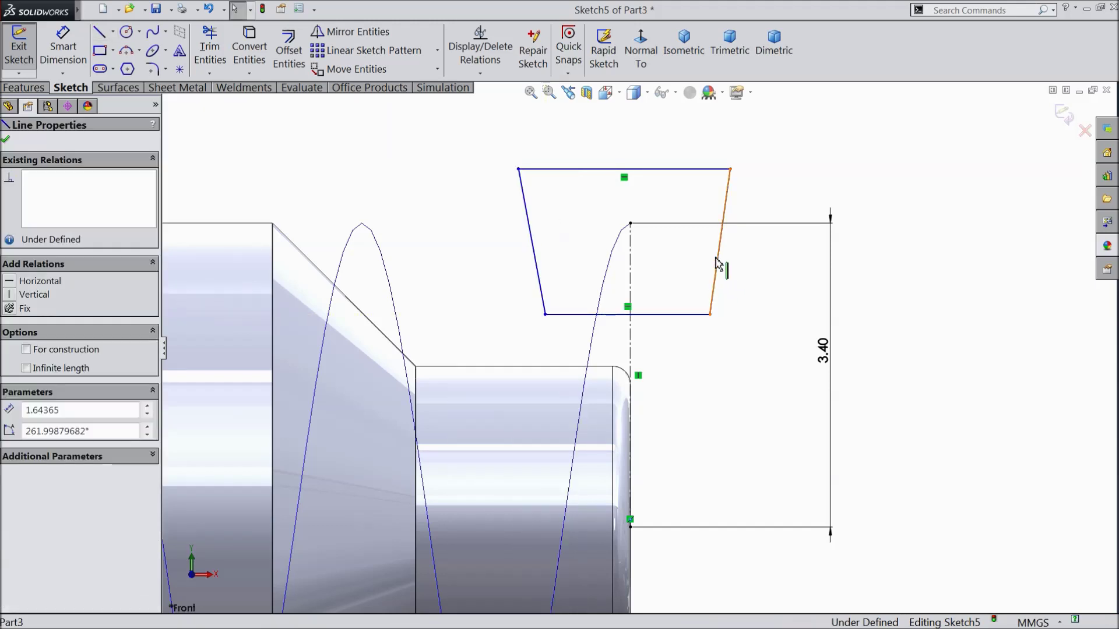
pyautogui.keyDown('ctrl'); pyautogui.click(630, 267); pyautogui.keyUp('ctrl')
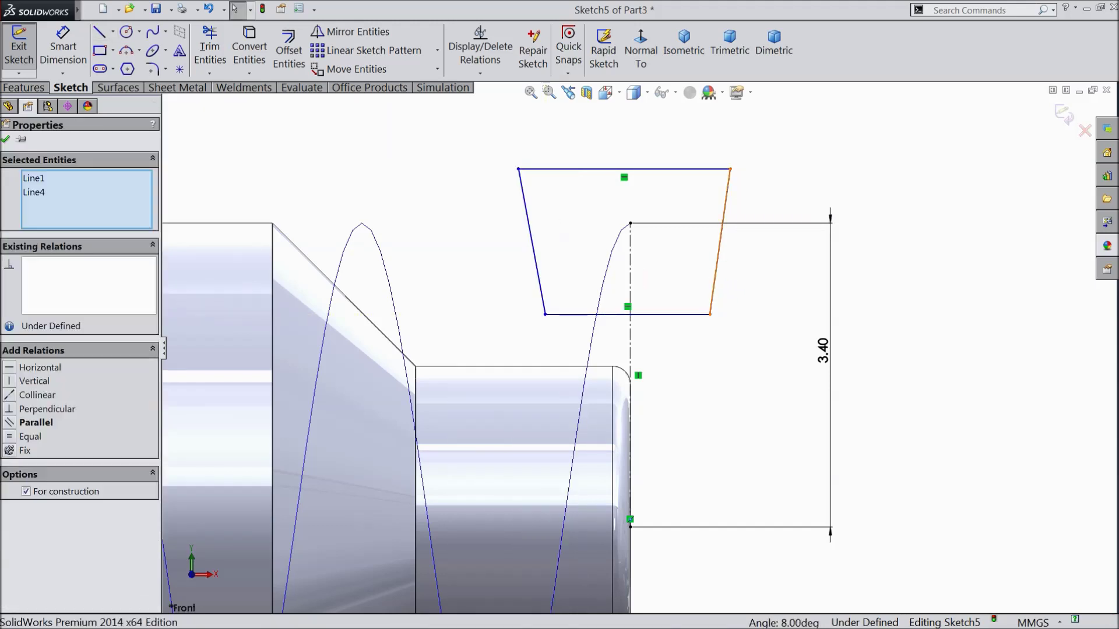
pyautogui.keyDown('ctrl'); pyautogui.click(537, 268); pyautogui.keyUp('ctrl')
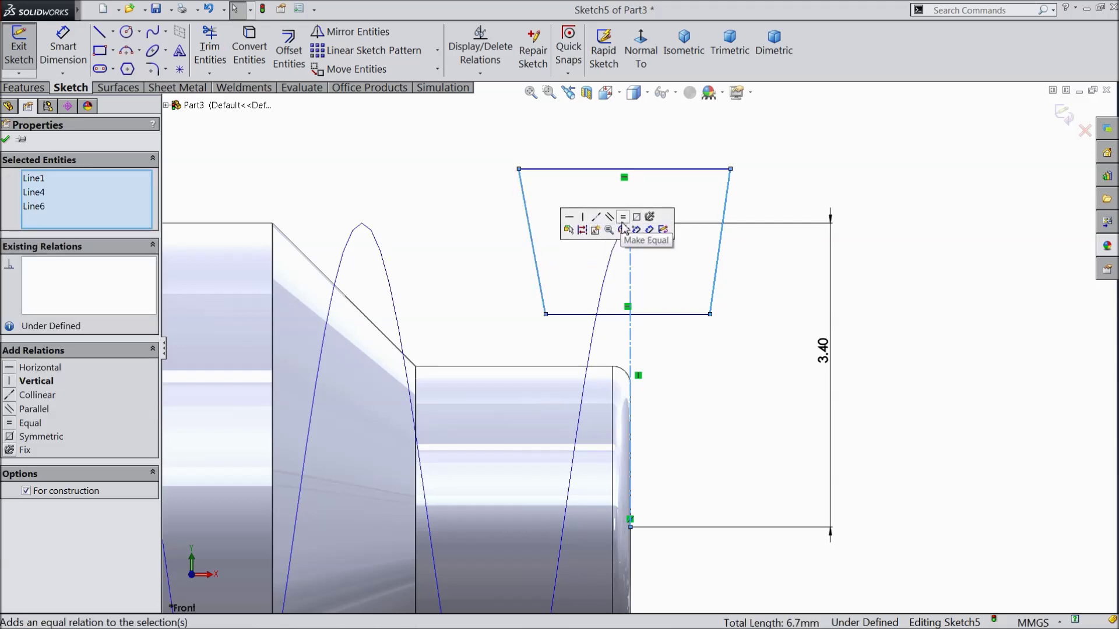
pyautogui.click(637, 218)
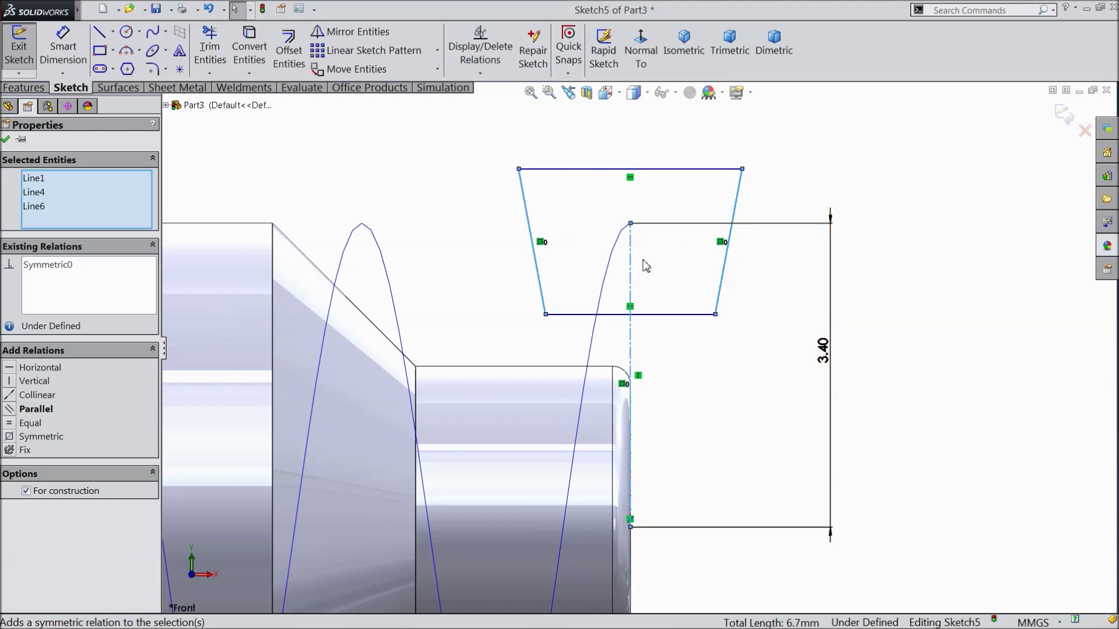
pyautogui.click(5, 140)
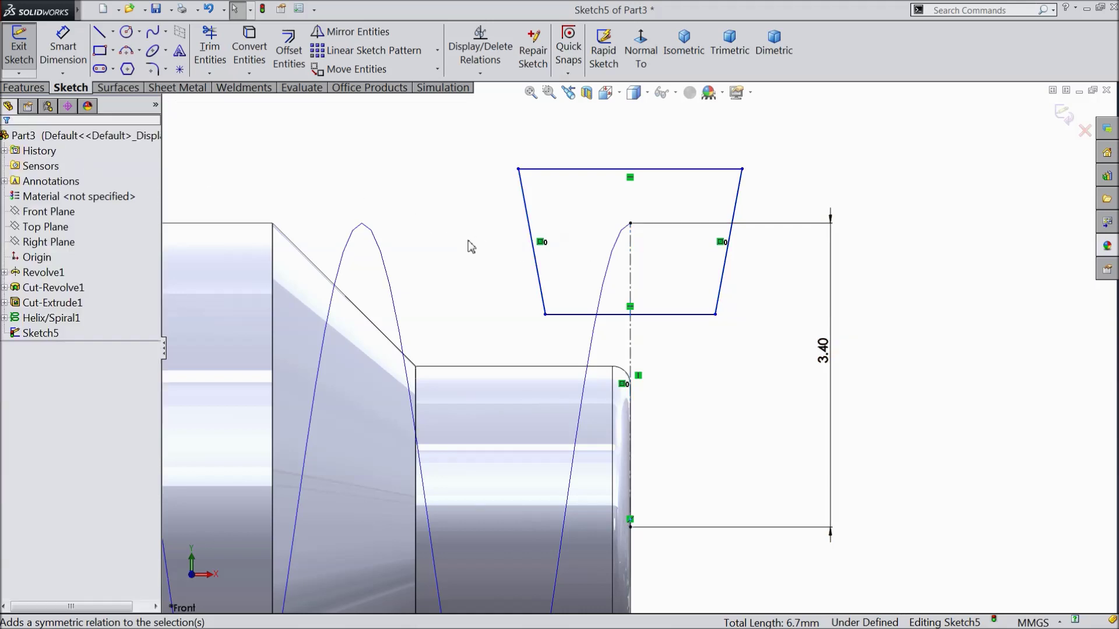
# Make the two slanted sides equal in length.
pyautogui.click(730, 256)
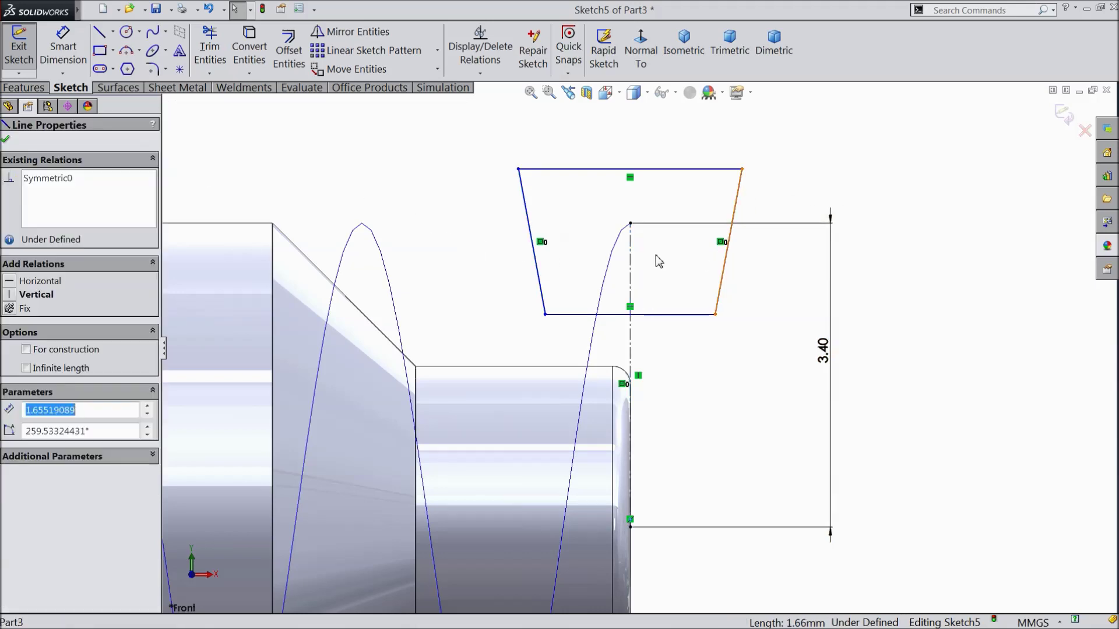
pyautogui.keyDown('ctrl'); pyautogui.click(535, 257); pyautogui.keyUp('ctrl')
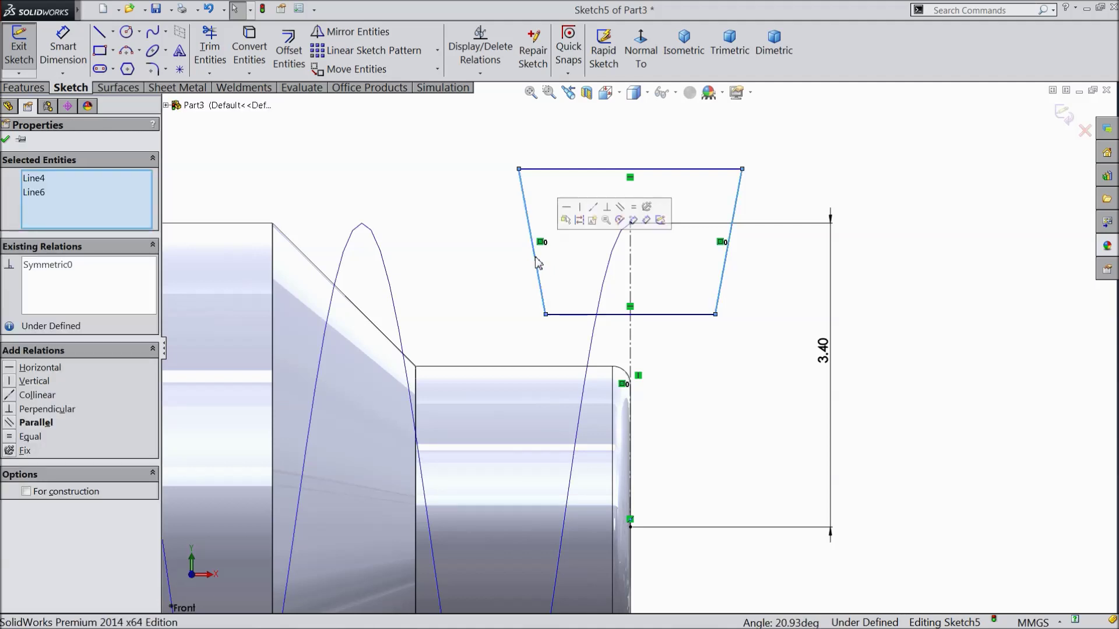
pyautogui.click(633, 207)
pyautogui.click(7, 140)
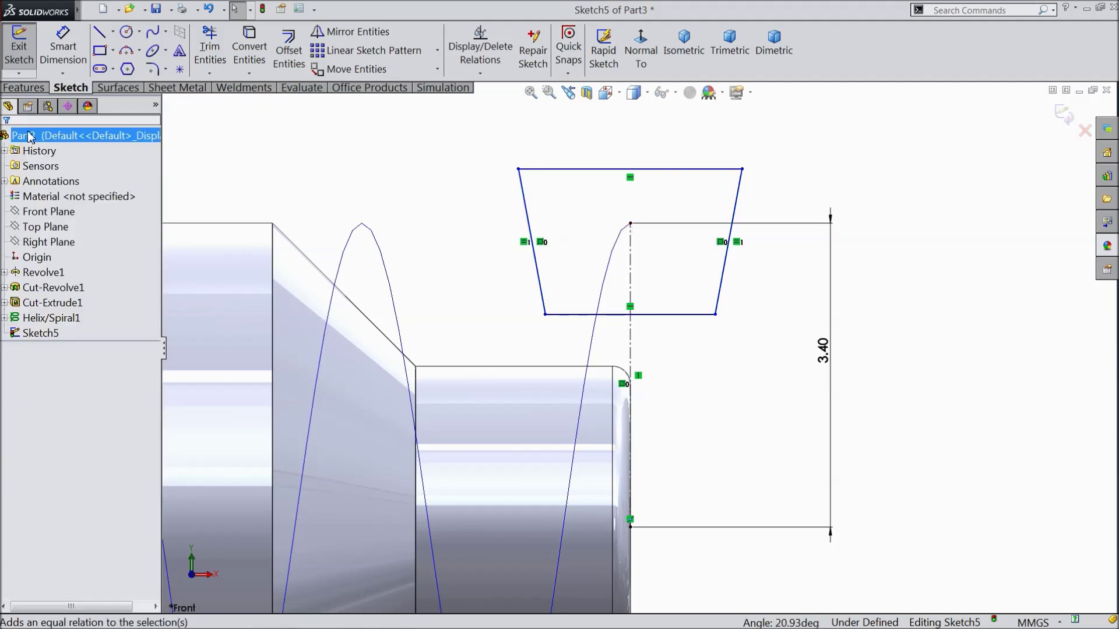
pyautogui.click(63, 50)
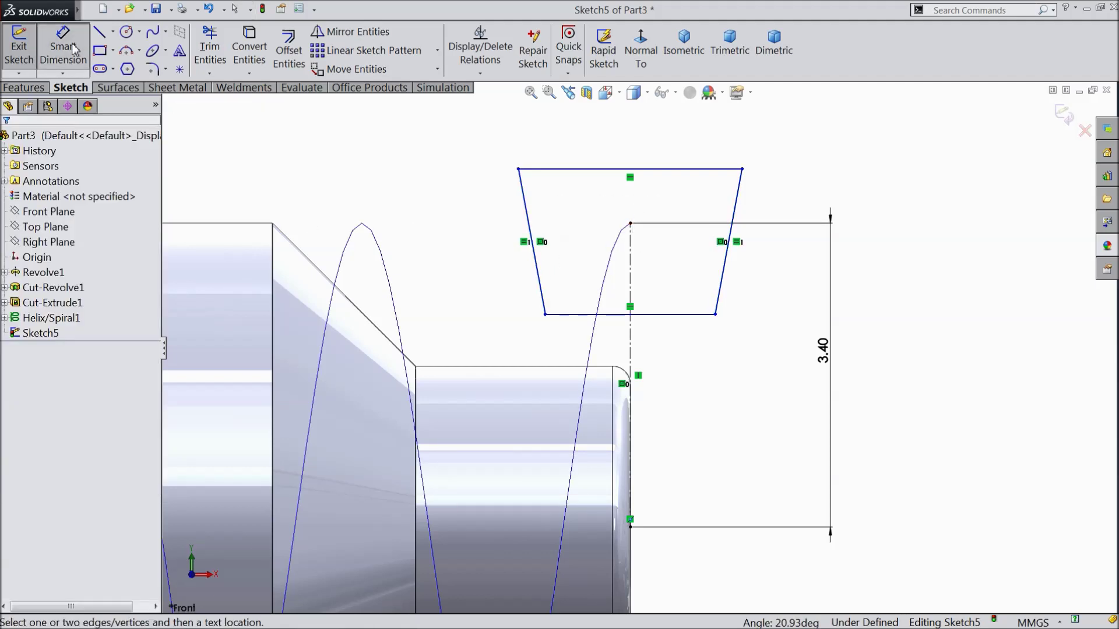
# Dimension the trapezoid's bottom edge 2 mm above the shaft-end reference point.
pyautogui.click(667, 315)
pyautogui.press('Escape')
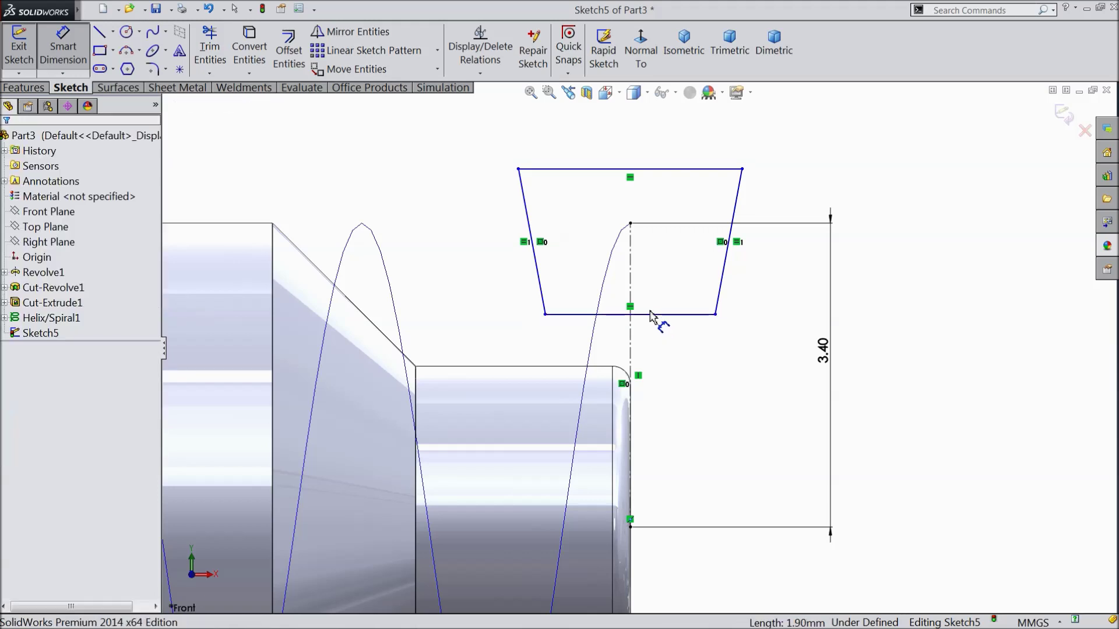
pyautogui.click(661, 317)
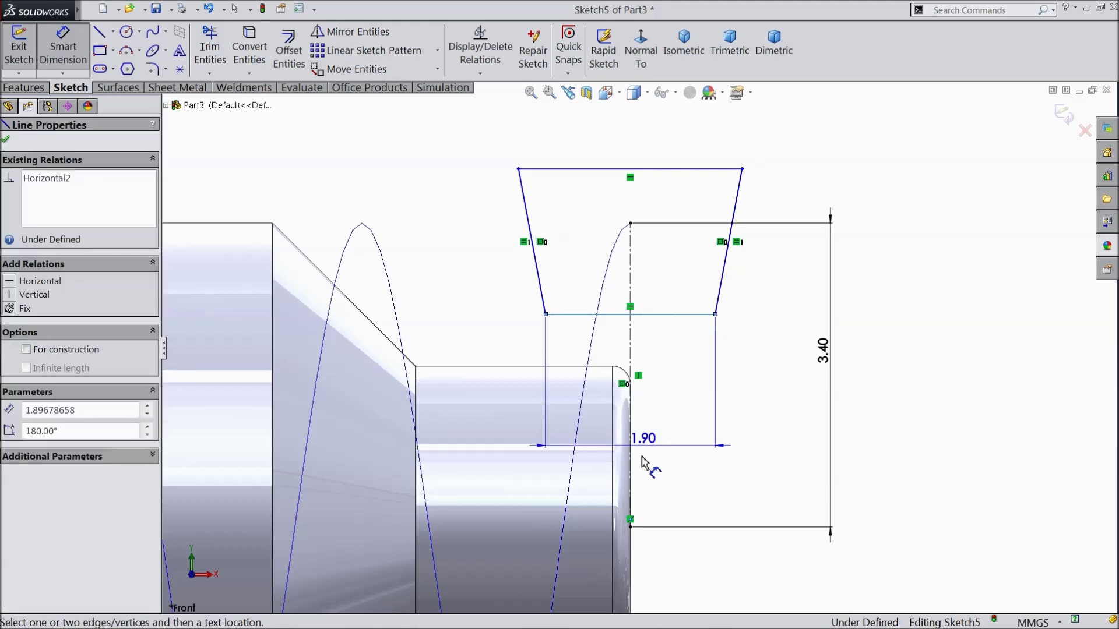
pyautogui.click(630, 526)
pyautogui.click(731, 443)
pyautogui.write('2')
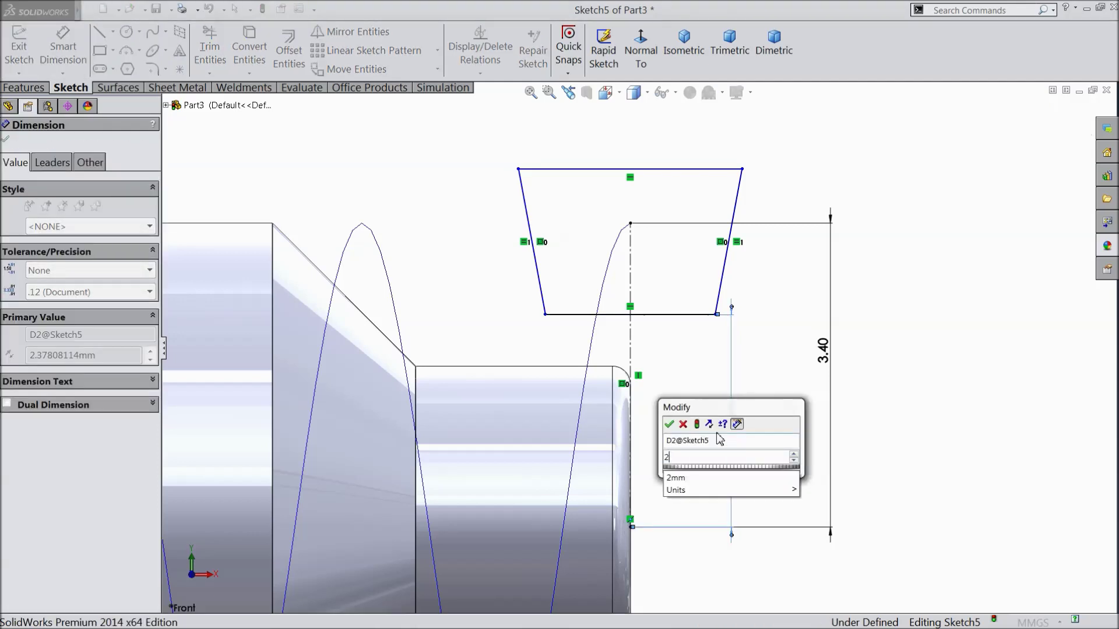
pyautogui.click(669, 424)
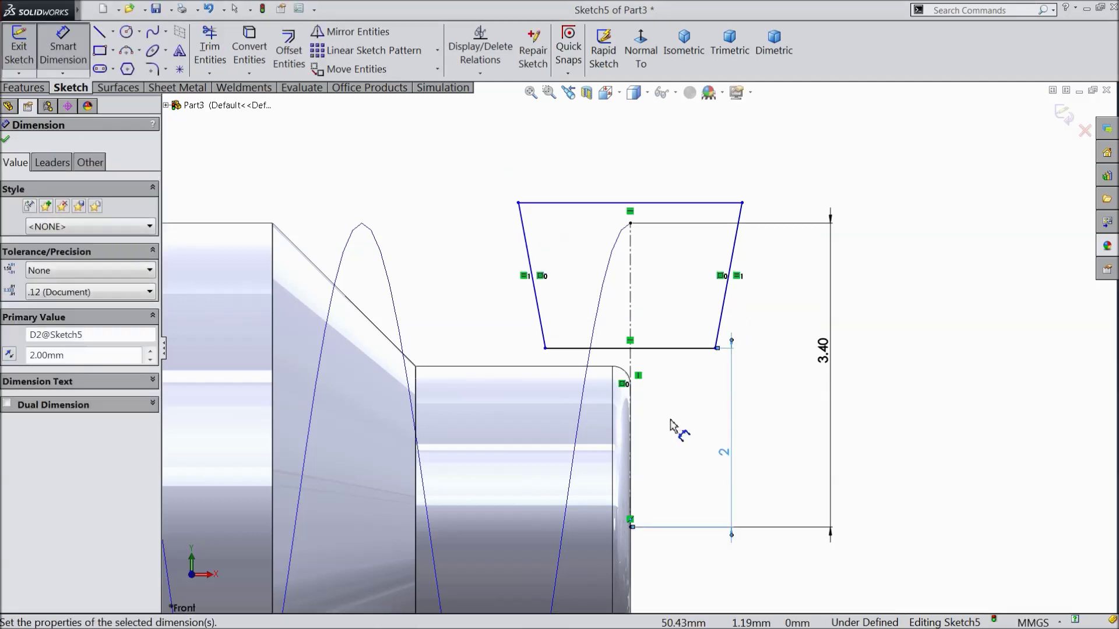
# Set the profile height between top and bottom edges to 1.6 mm.
pyautogui.click(690, 204)
pyautogui.click(705, 348)
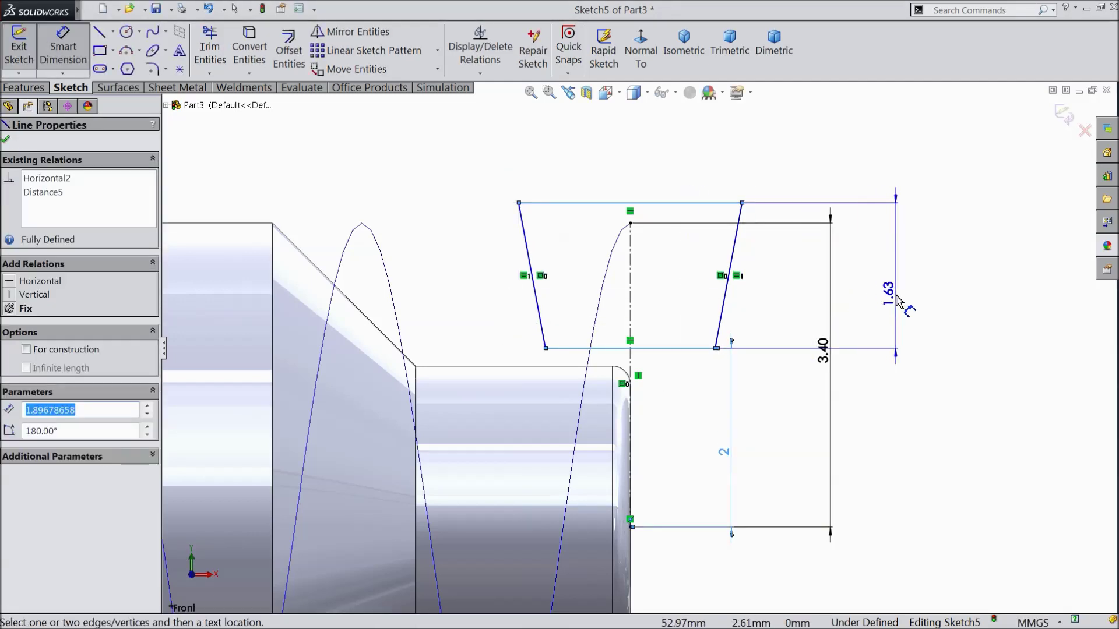
pyautogui.click(900, 294)
pyautogui.write('1.6')
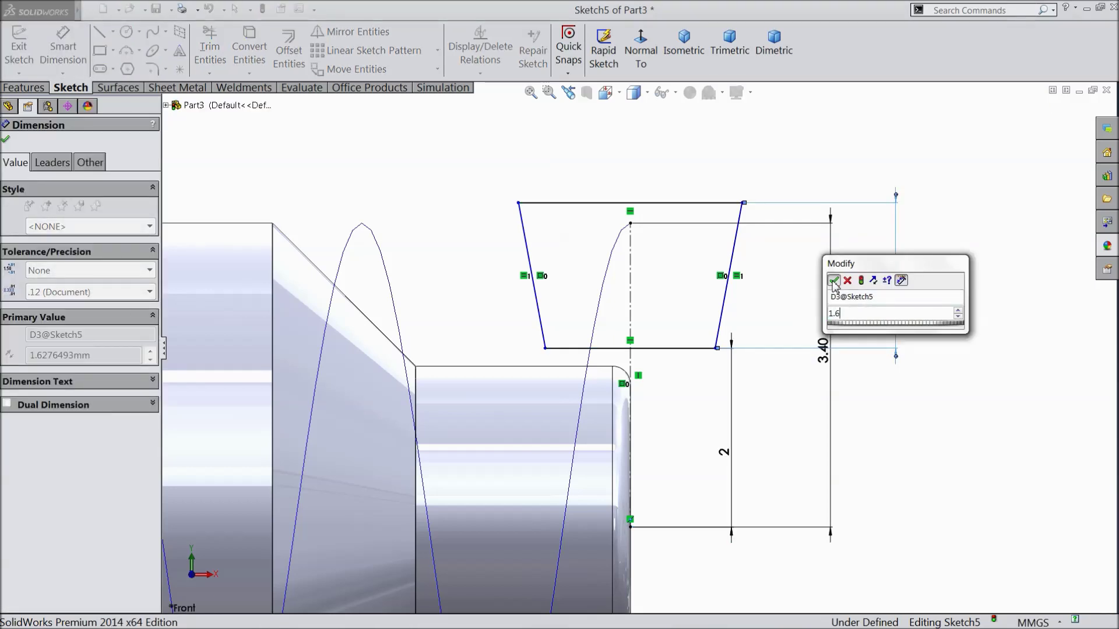
pyautogui.click(833, 280)
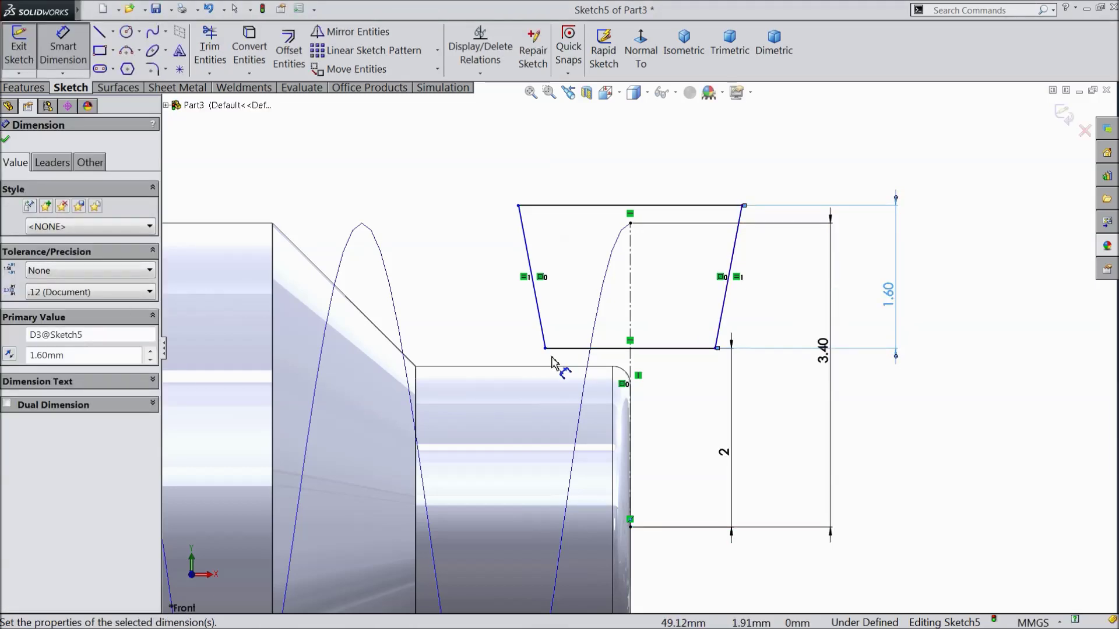
pyautogui.click(6, 141)
# Add 0.3 mm sketch fillets to the trapezoid's bottom-left and bottom-right corners.
pyautogui.click(154, 69)
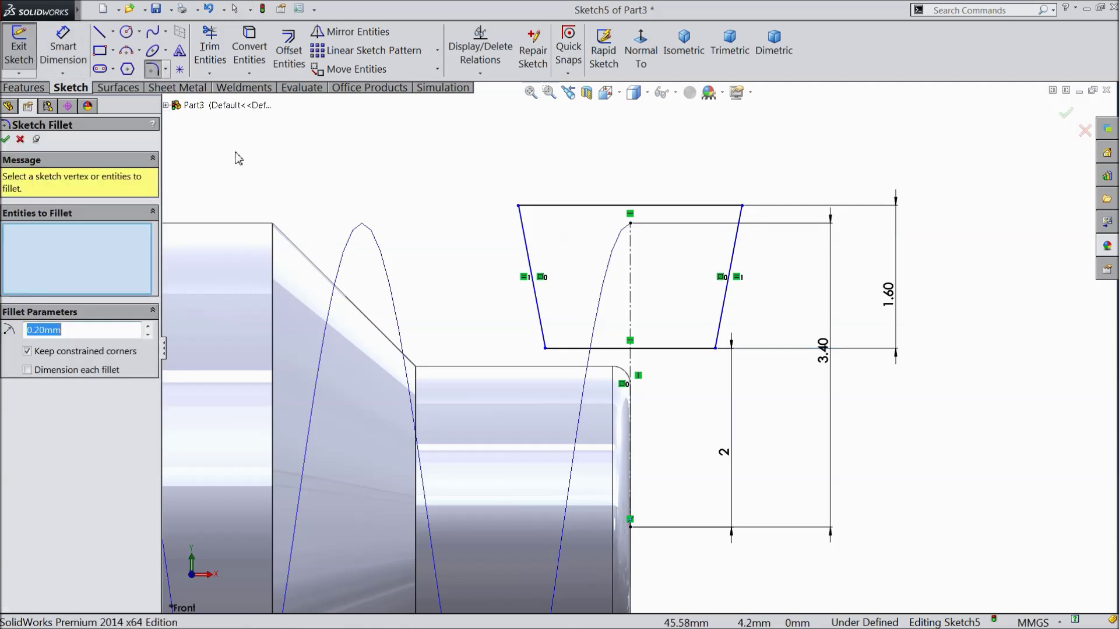
pyautogui.click(546, 349)
pyautogui.click(609, 338)
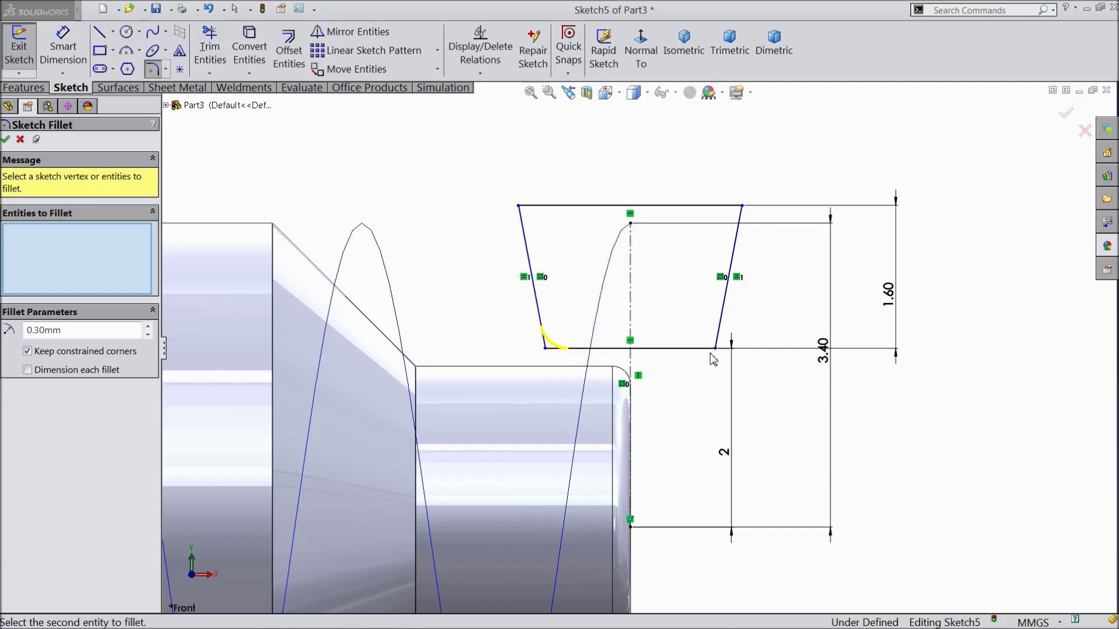
pyautogui.click(606, 340)
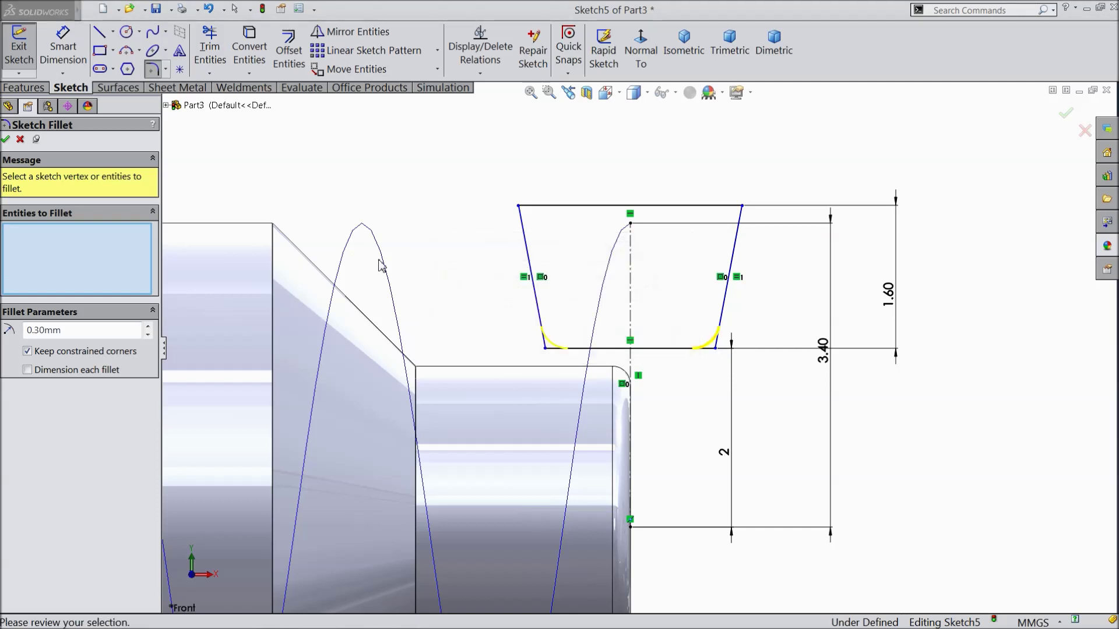
pyautogui.click(6, 140)
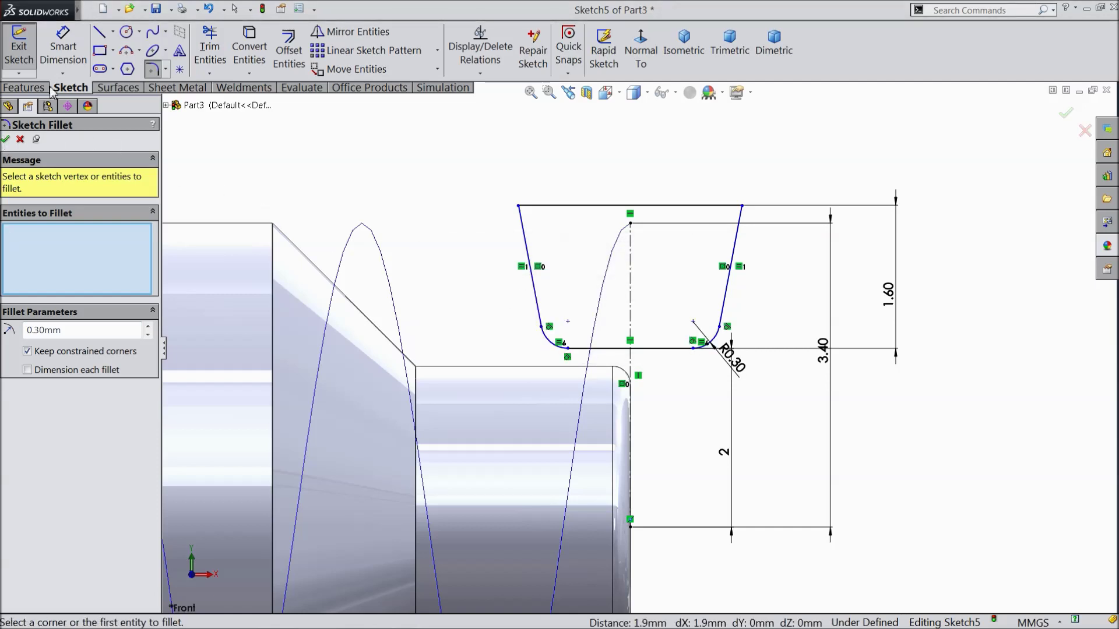
pyautogui.press('Escape')
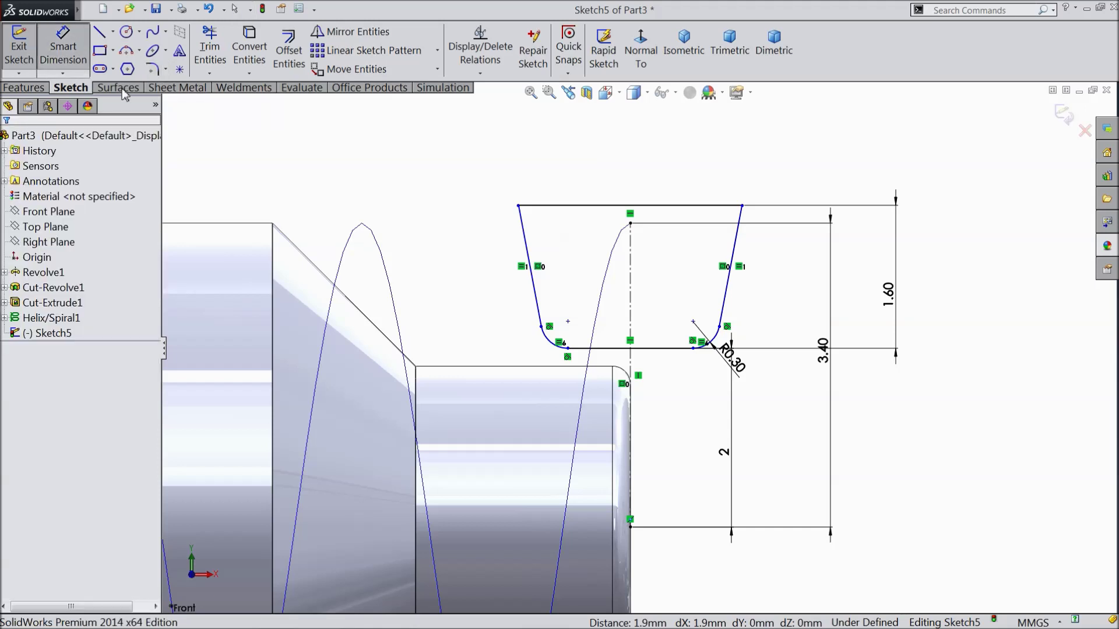
# Dimension the left fillet end to the top-left corner as a 0.50 mm horizontal offset.
pyautogui.scroll(-3, 569, 350)
pyautogui.click(567, 345)
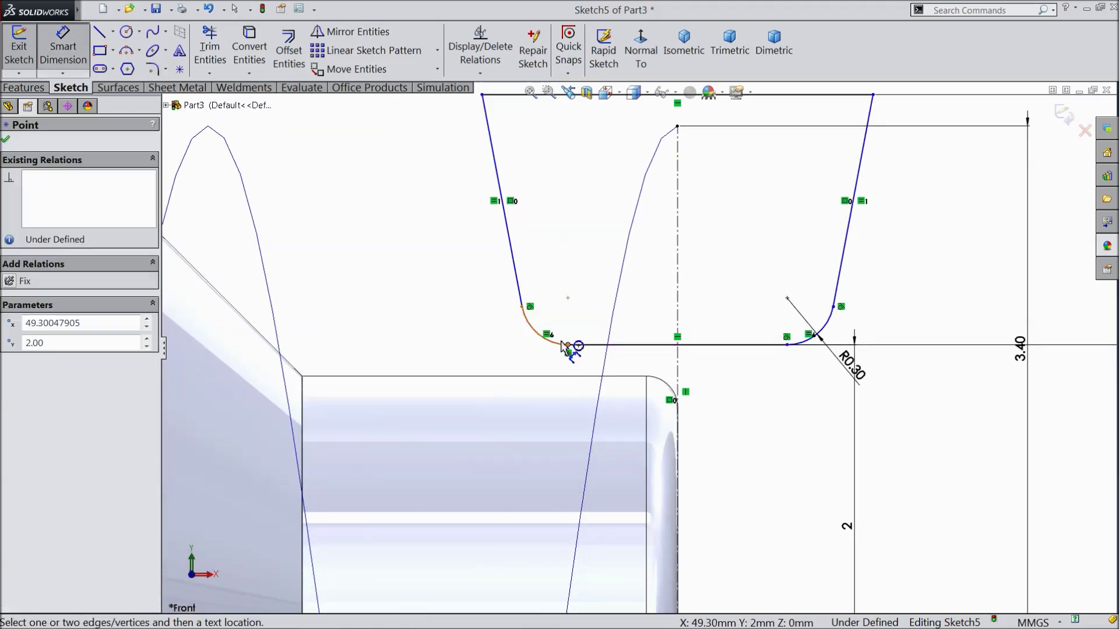
pyautogui.scroll(1, 641, 345)
pyautogui.click(508, 137)
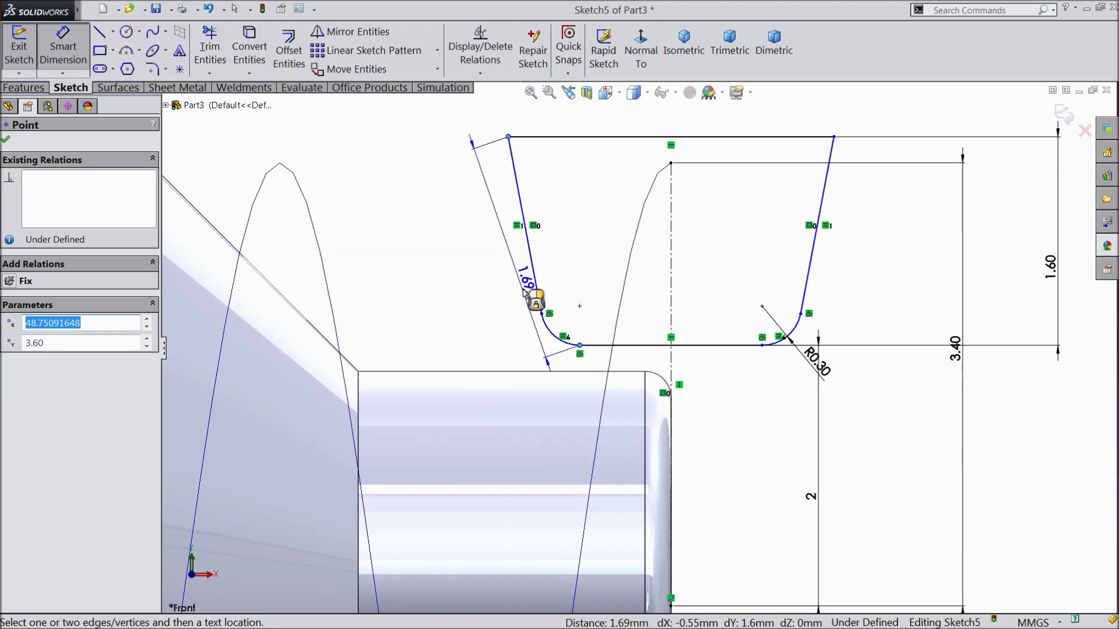
pyautogui.click(554, 368)
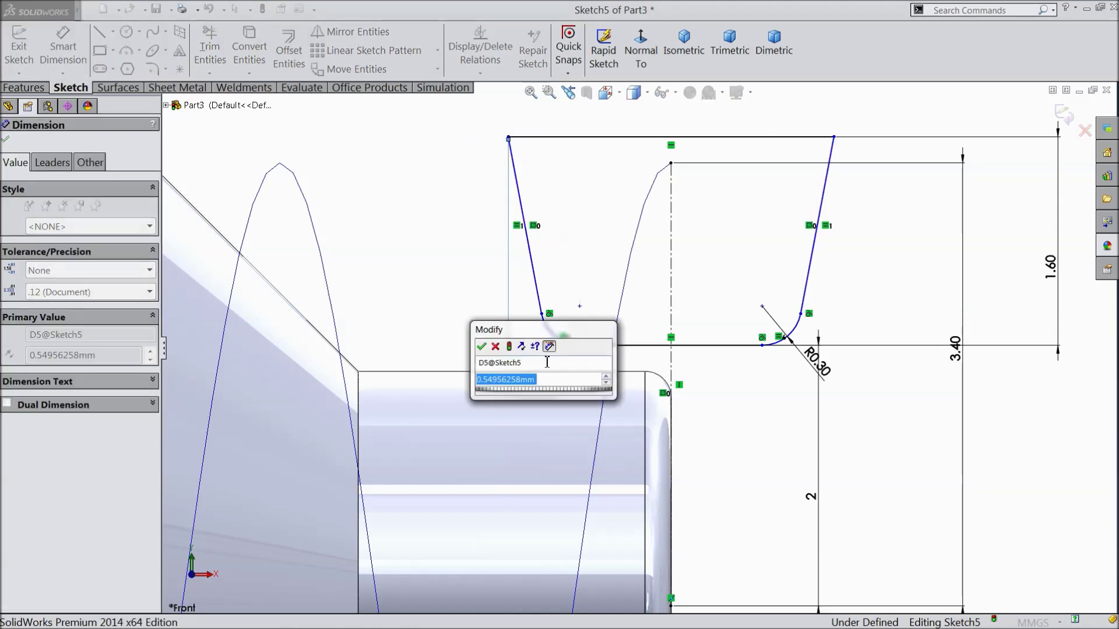
pyautogui.write('0.55')
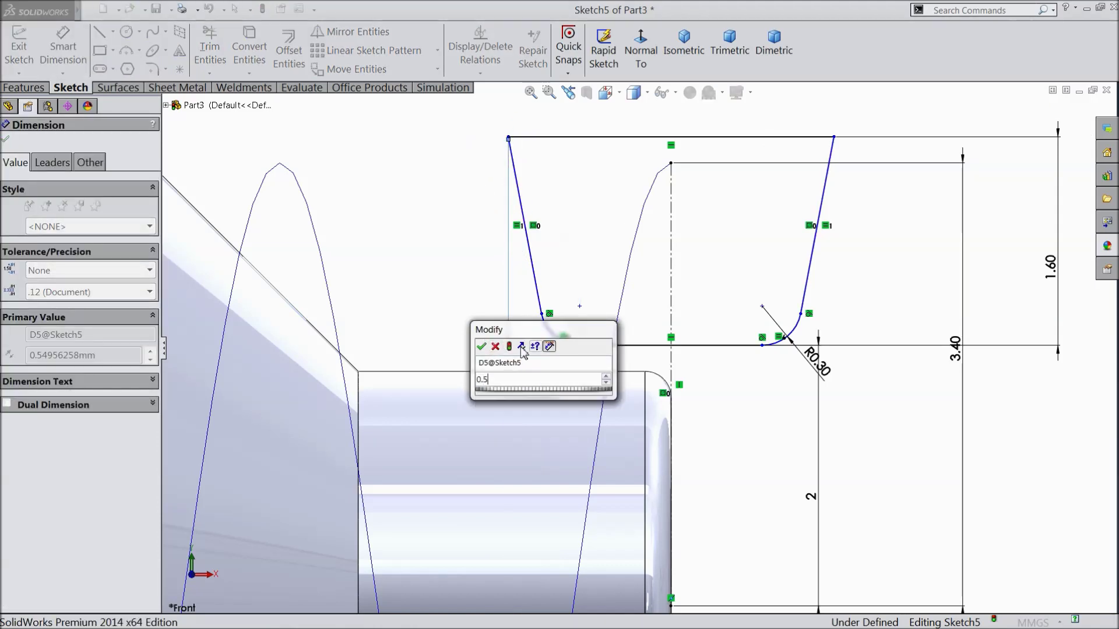
pyautogui.click(481, 346)
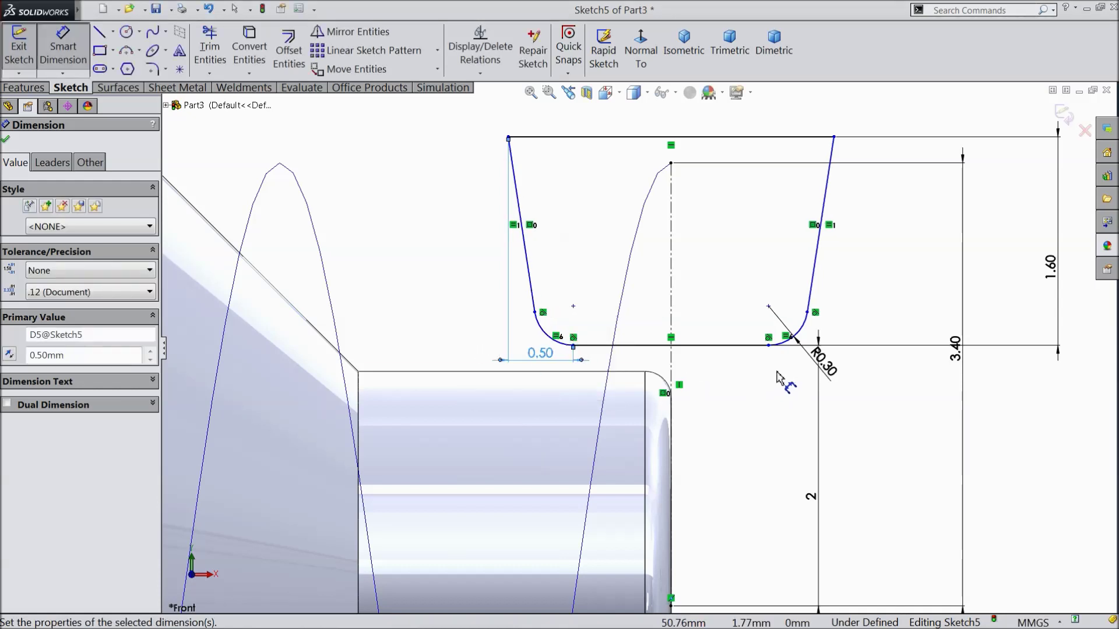
# Add a driven 0.50 mm reference dimension from the right fillet end to the top-right corner.
pyautogui.click(768, 345)
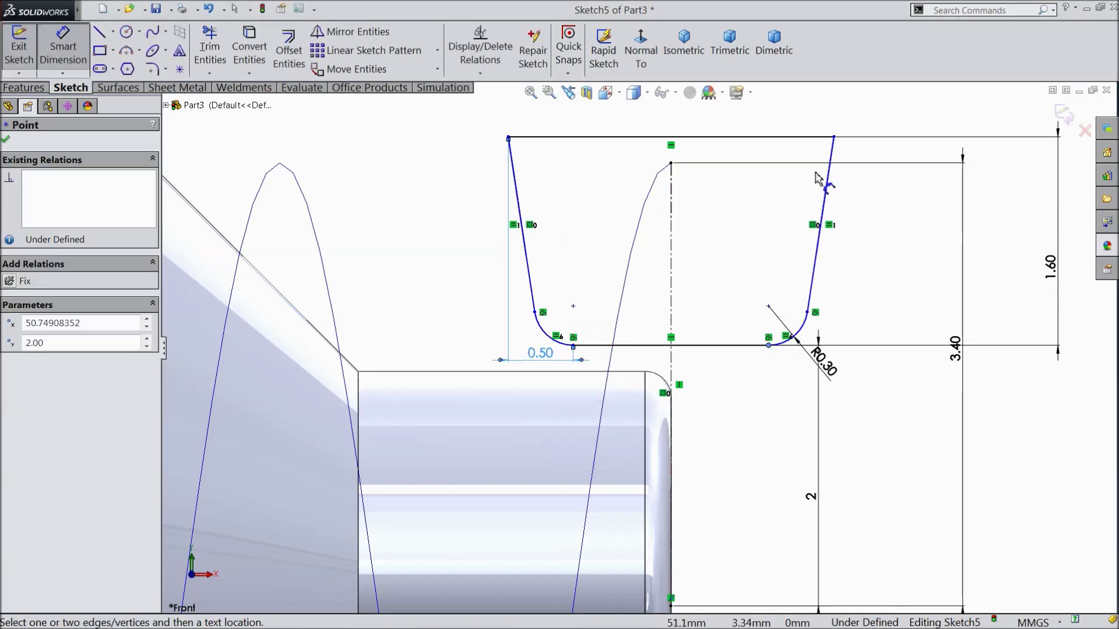
pyautogui.click(834, 137)
pyautogui.click(802, 113)
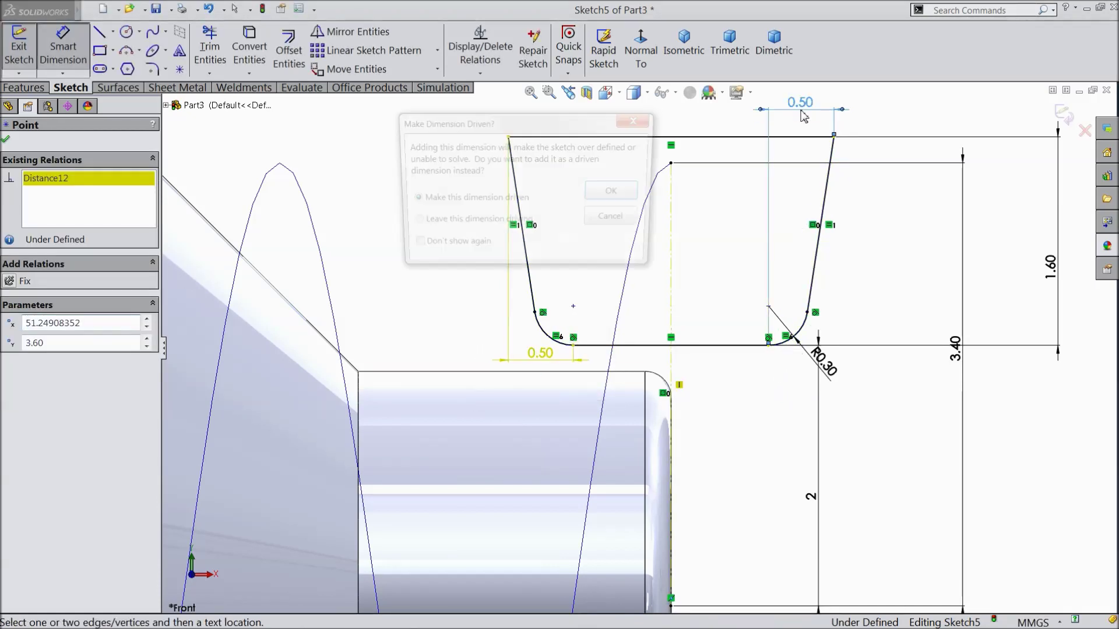
pyautogui.click(617, 190)
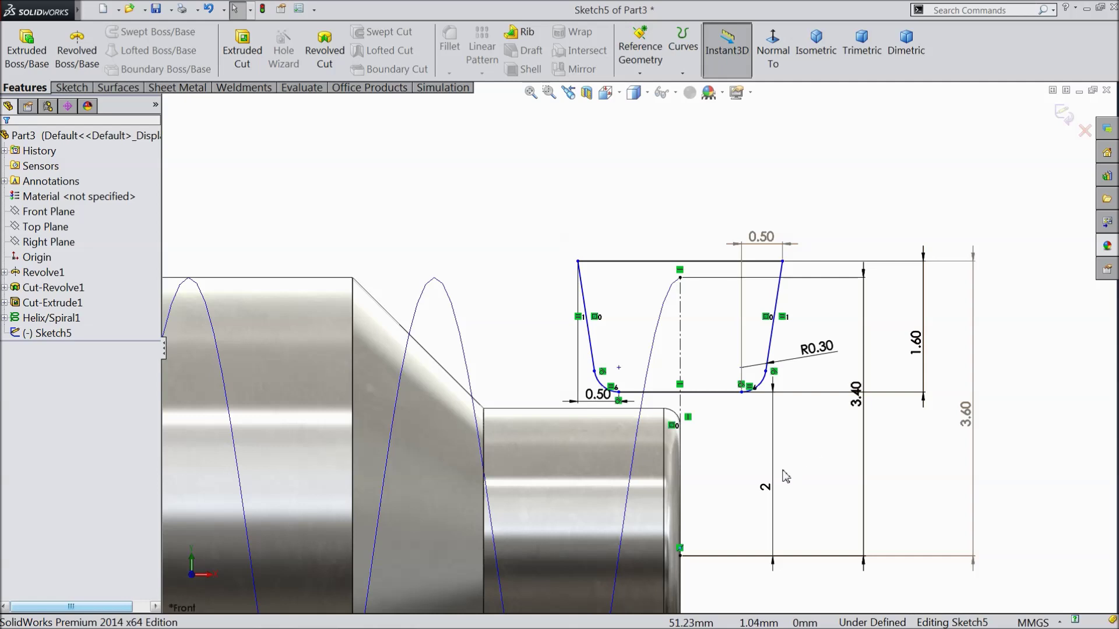
pyautogui.scroll(-1, 785, 477)
# Delete the 3.40 dimension and the old vertical centerline.
pyautogui.click(869, 375)
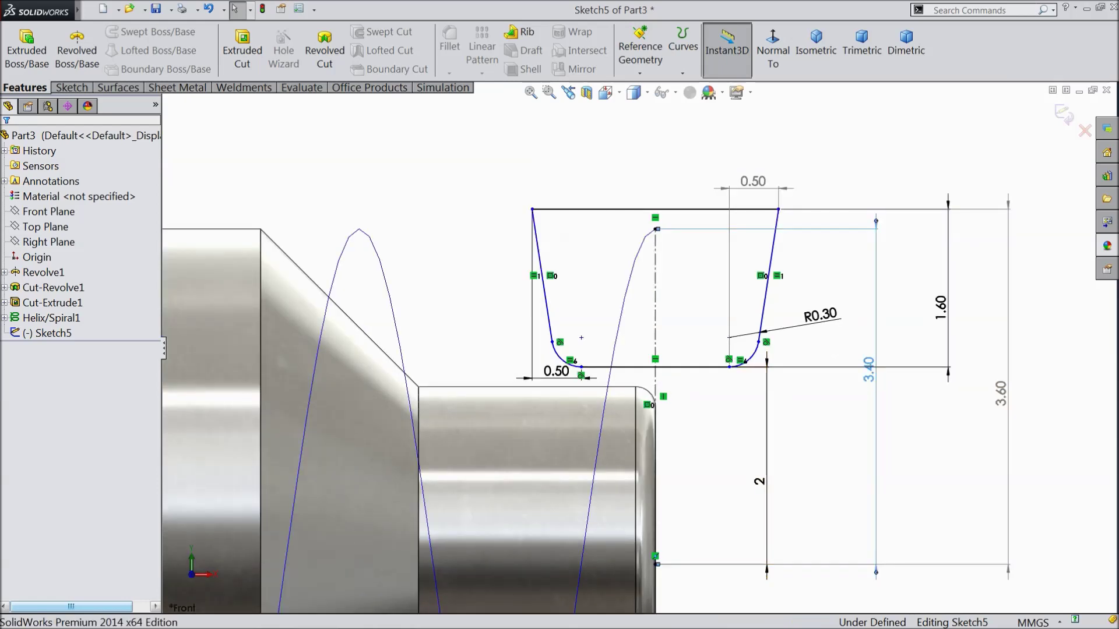
pyautogui.press('Delete')
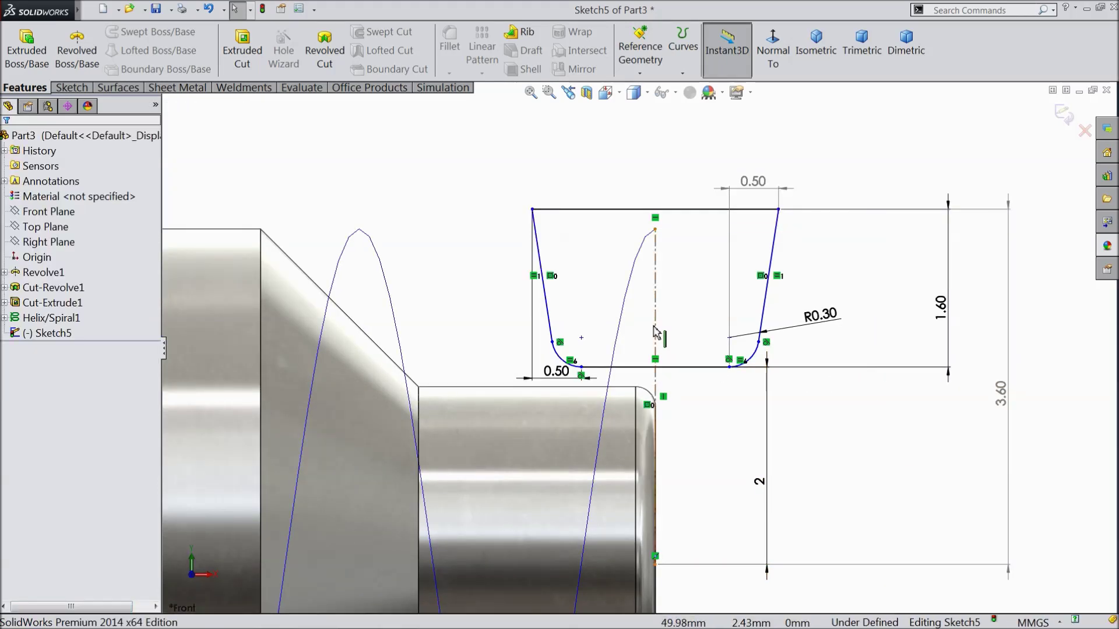
pyautogui.click(656, 332)
pyautogui.press('Delete')
pyautogui.click(473, 320)
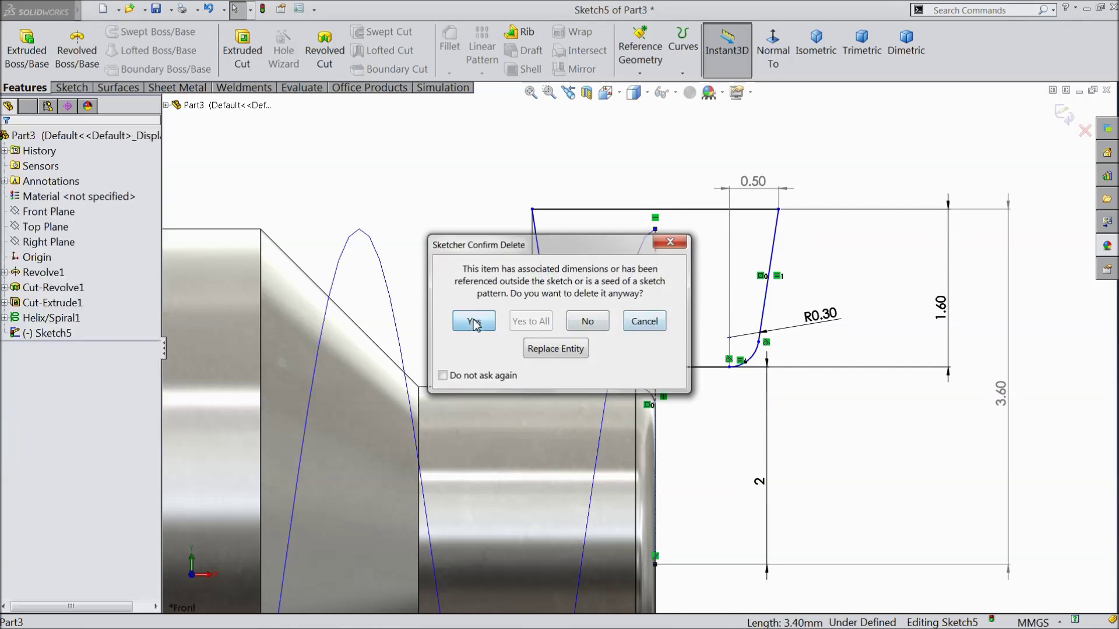
# Draw a horizontal centerline at the shaft end.
pyautogui.click(70, 88)
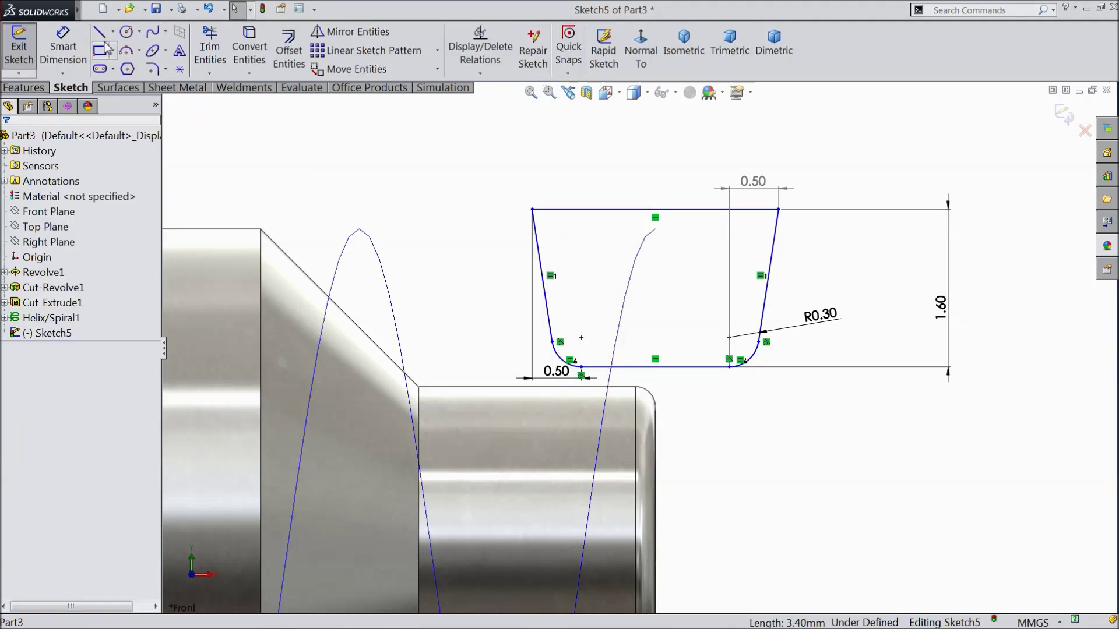
pyautogui.click(115, 31)
pyautogui.click(125, 68)
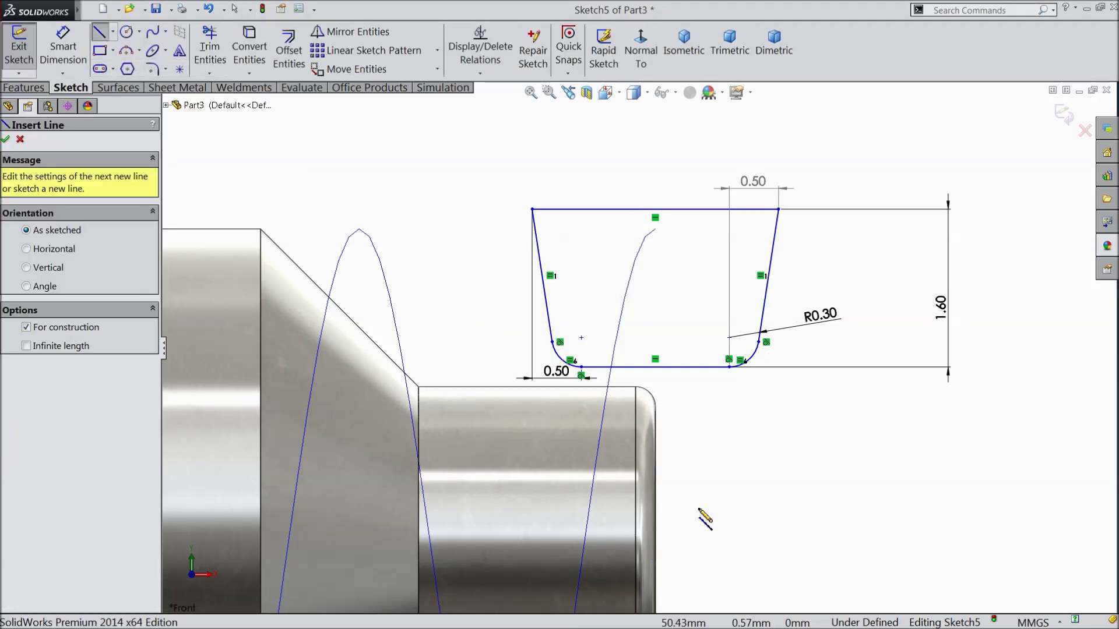
pyautogui.scroll(2, 694, 513)
pyautogui.scroll(-2, 676, 505)
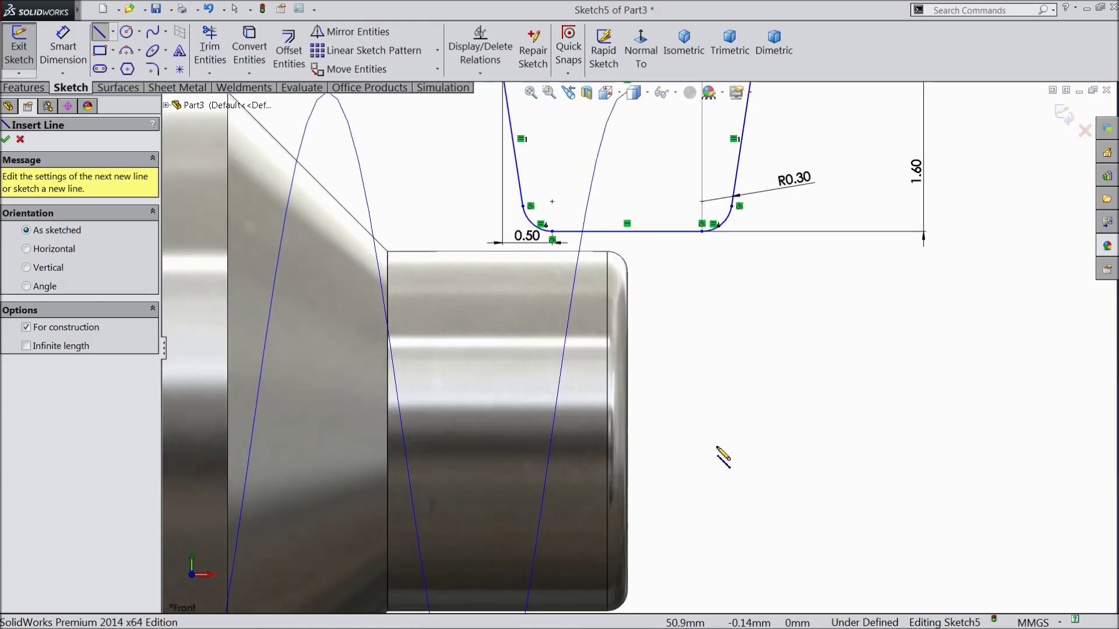
pyautogui.click(628, 431)
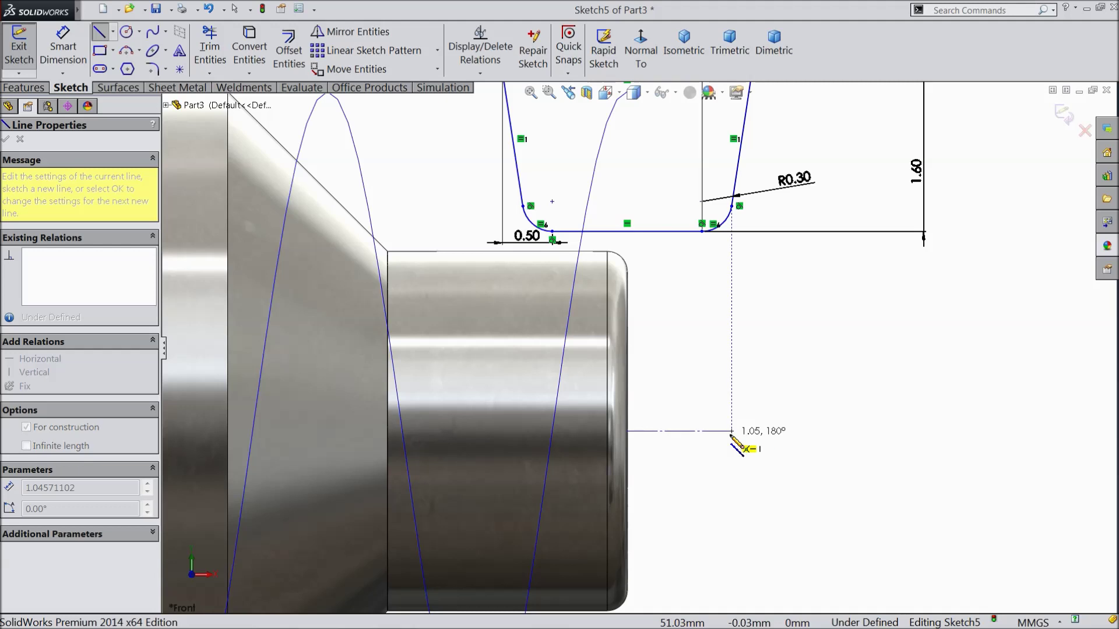
pyautogui.click(731, 431)
pyautogui.rightClick(756, 378)
pyautogui.click(790, 115)
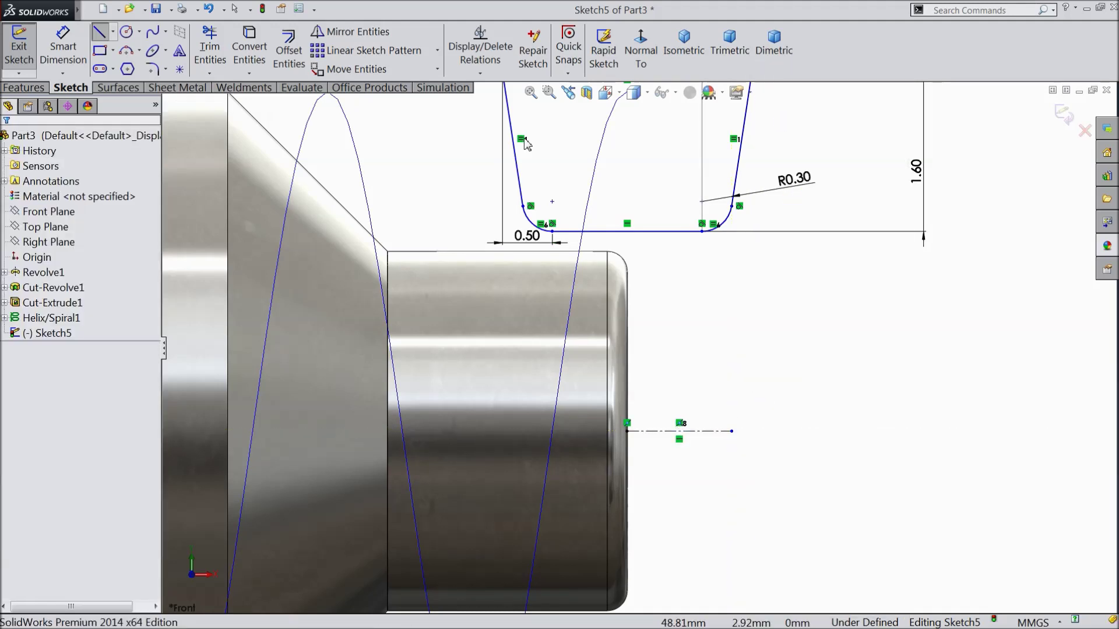
# Draw a vertical centerline upward from the bottom edge's midpoint and end the chain.
pyautogui.click(114, 32)
pyautogui.click(135, 68)
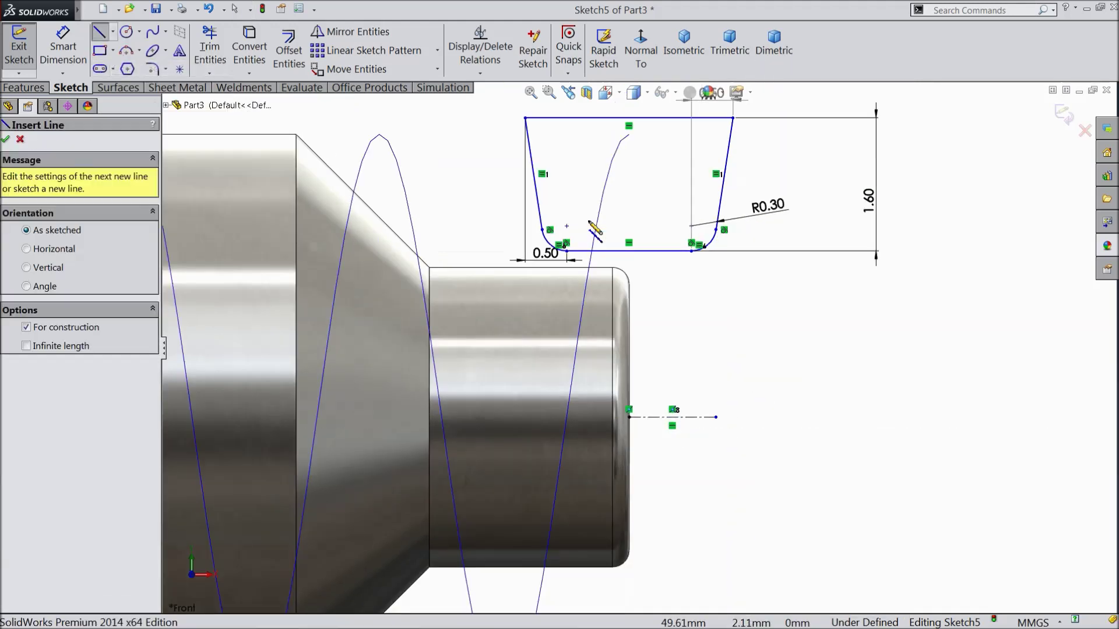
pyautogui.scroll(-3, 604, 350)
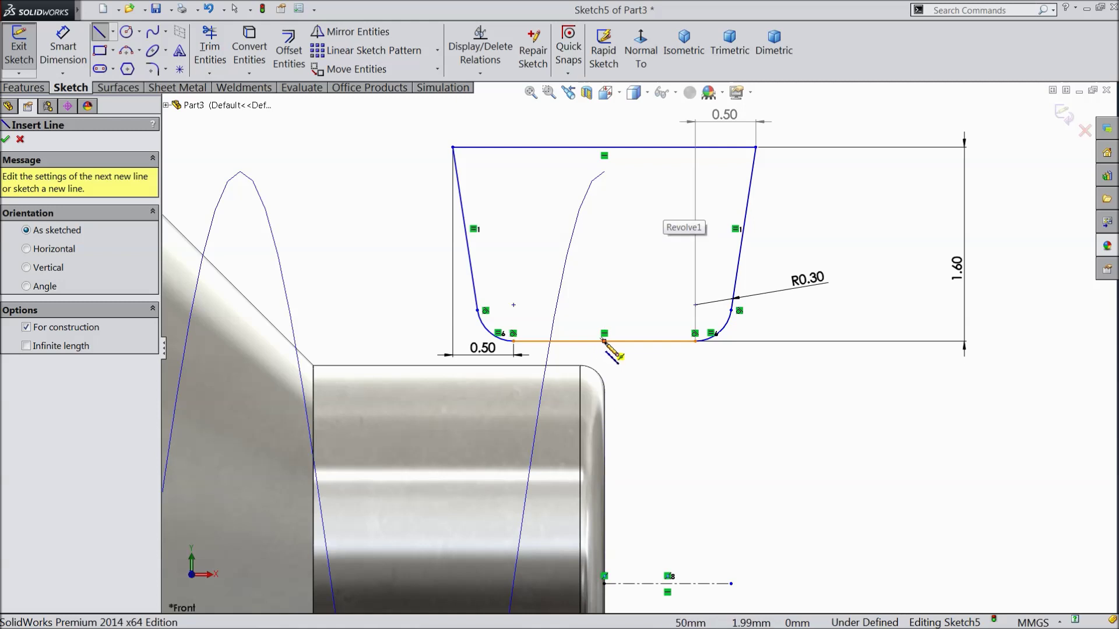
pyautogui.click(605, 340)
pyautogui.rightClick(614, 203)
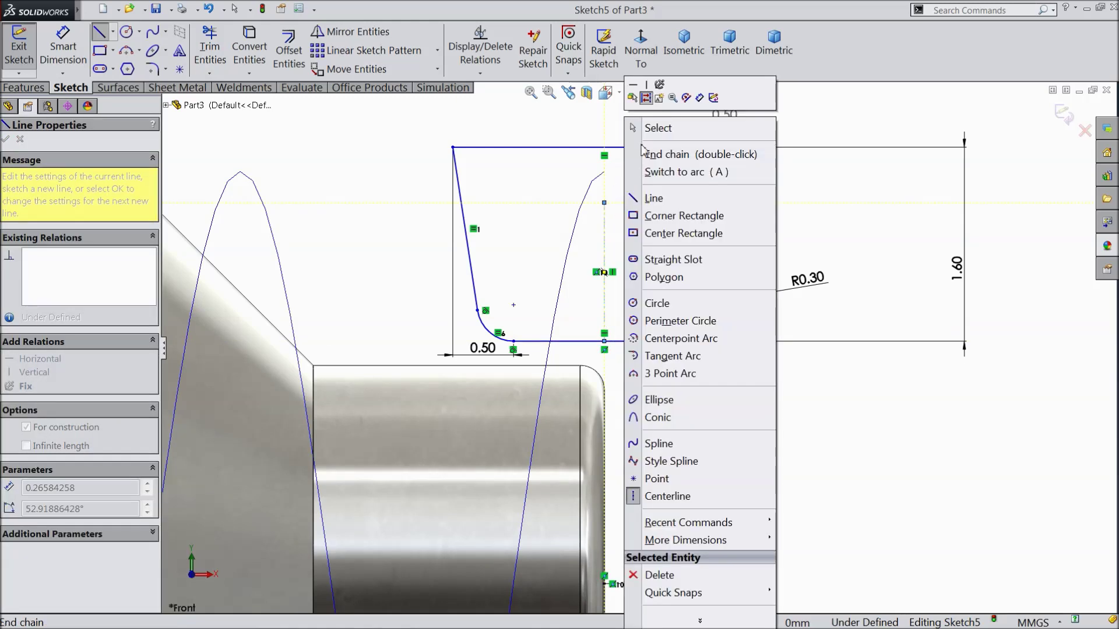
pyautogui.click(644, 153)
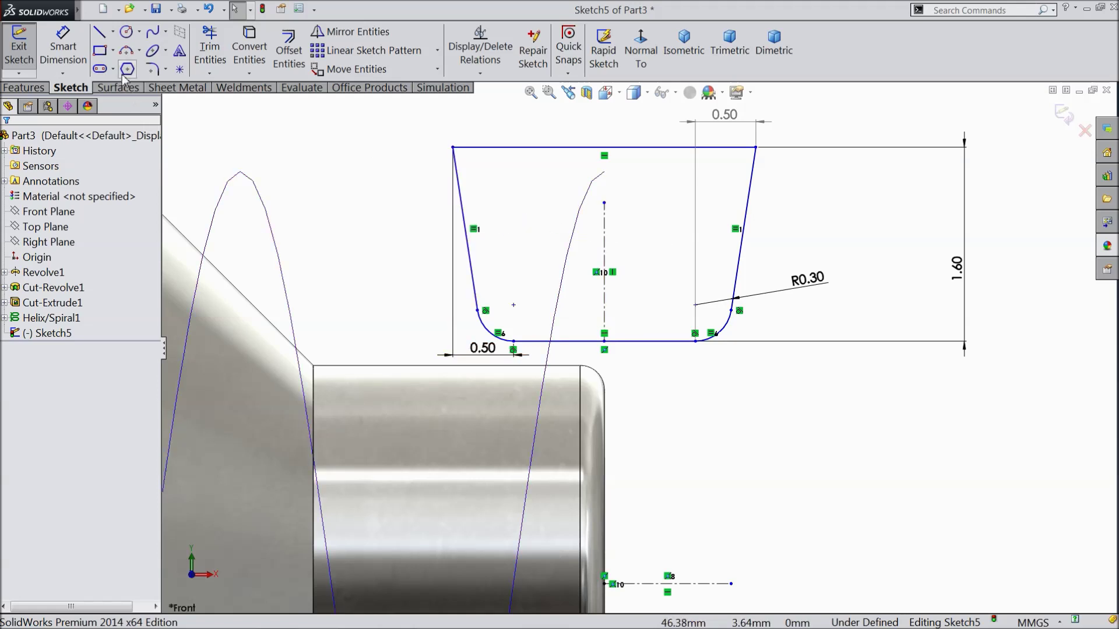
# Dimension the profile's bottom edge 2 mm above the axis line.
pyautogui.click(63, 46)
pyautogui.click(667, 342)
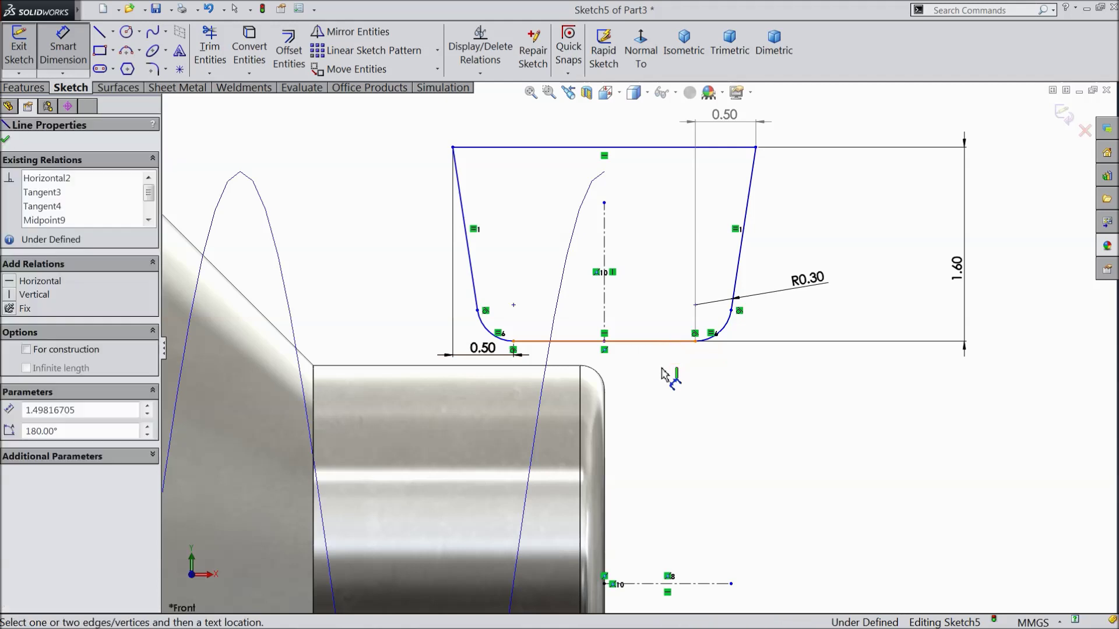
pyautogui.click(692, 584)
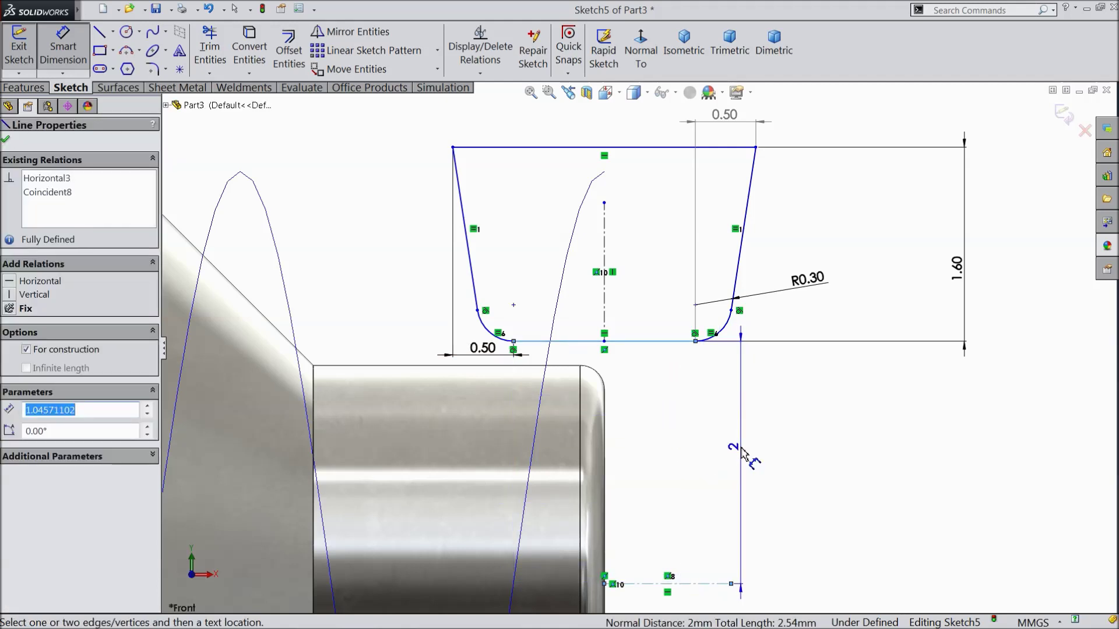
pyautogui.click(739, 465)
pyautogui.click(677, 432)
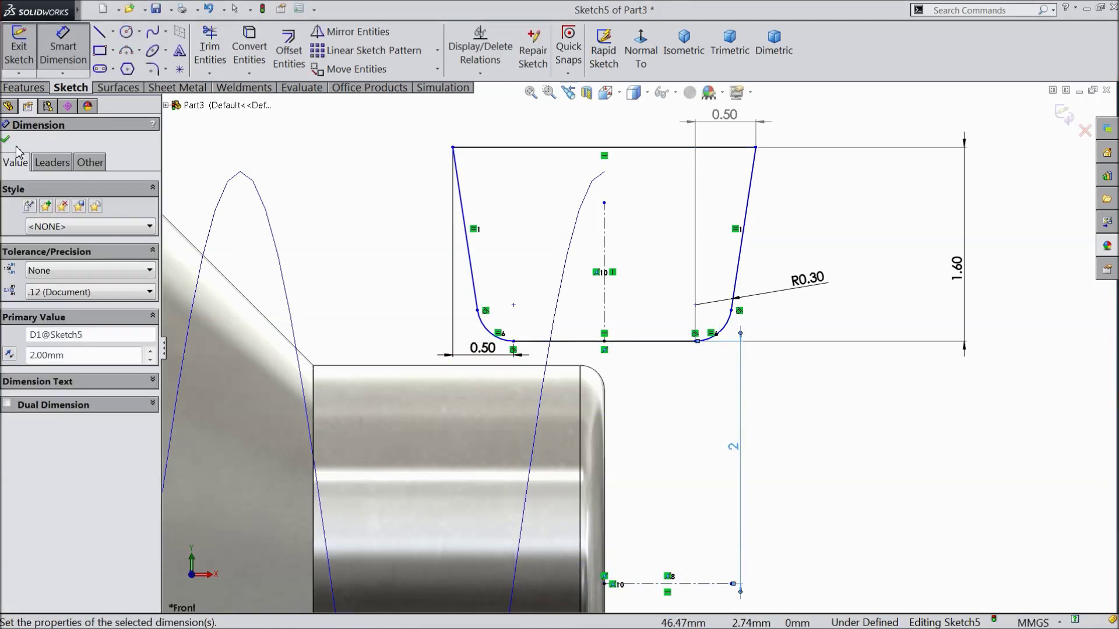
pyautogui.press('Escape')
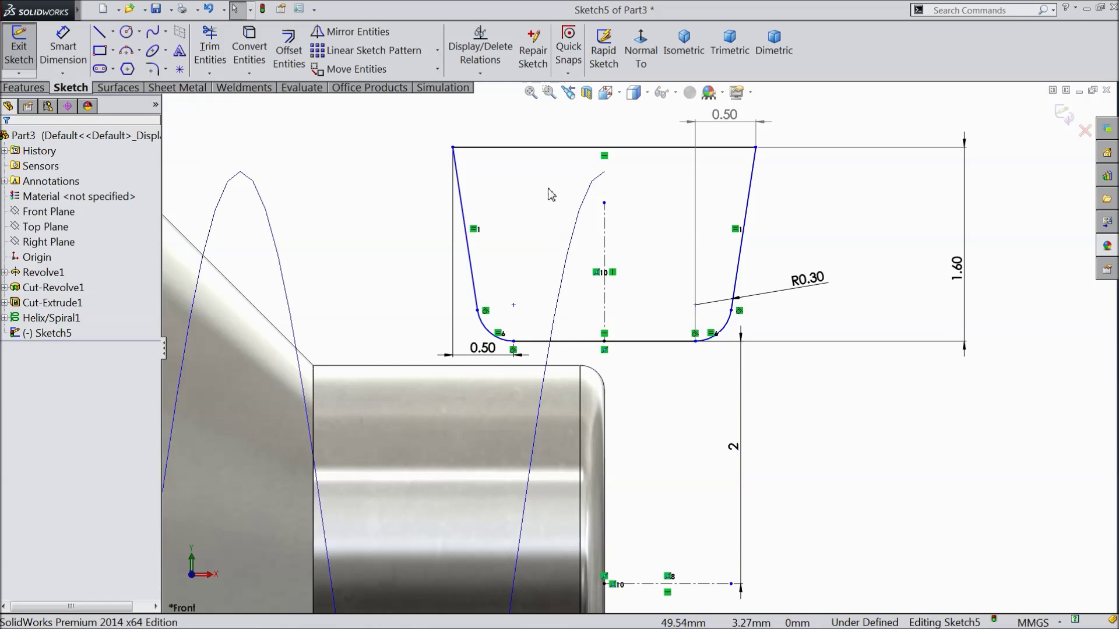
# Add a Pierce relation between the centerline's top endpoint and the helix.
pyautogui.click(604, 203)
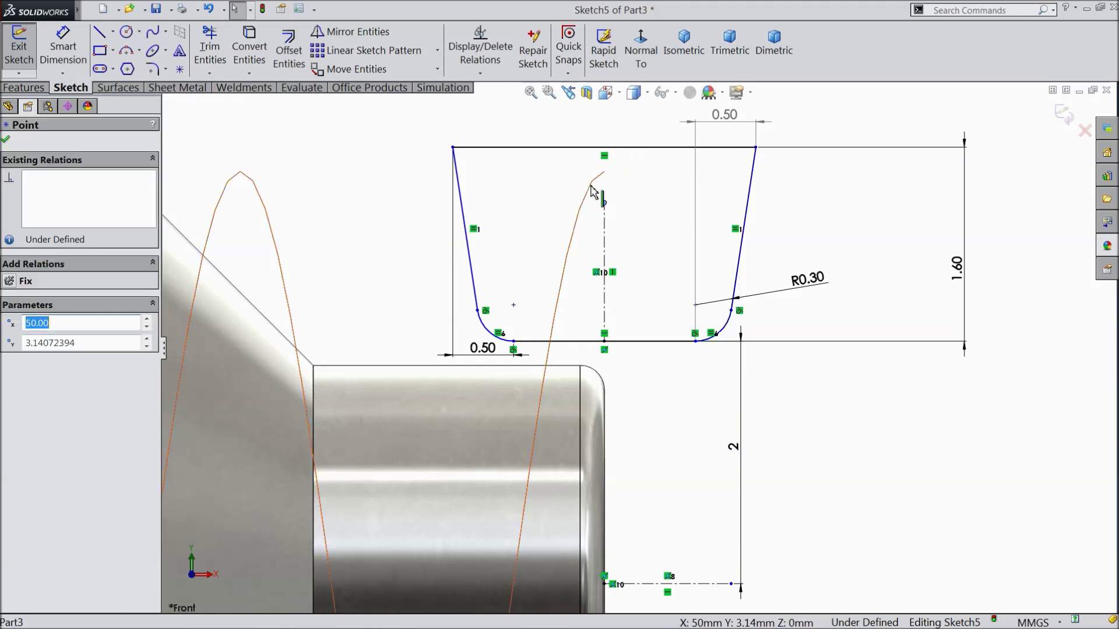
pyautogui.keyDown('ctrl'); pyautogui.click(593, 191); pyautogui.keyUp('ctrl')
pyautogui.click(637, 143)
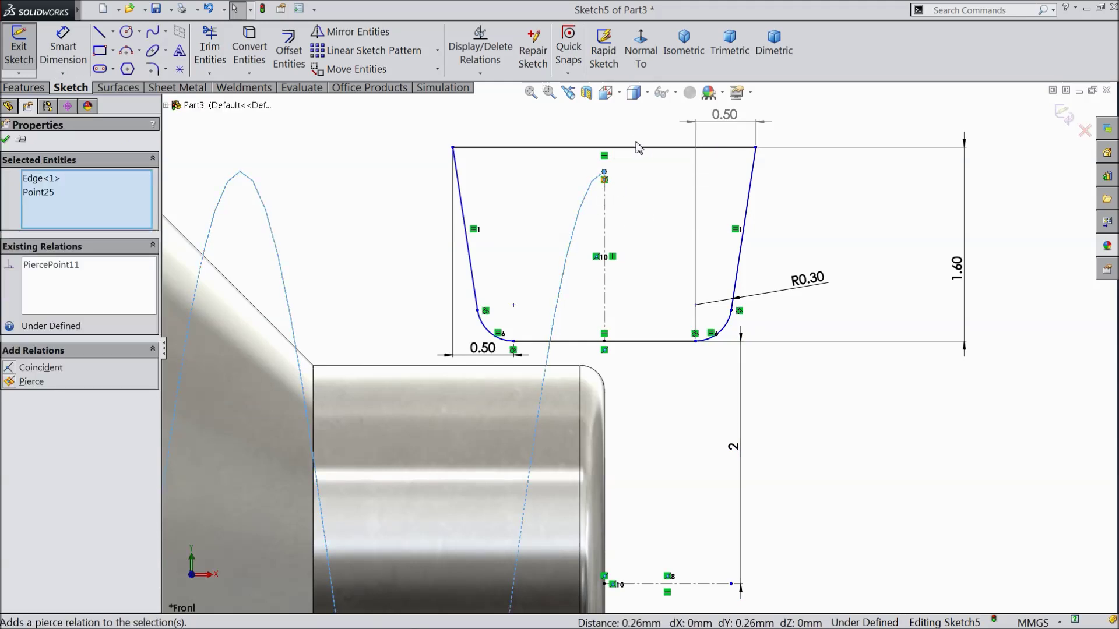
pyautogui.click(6, 141)
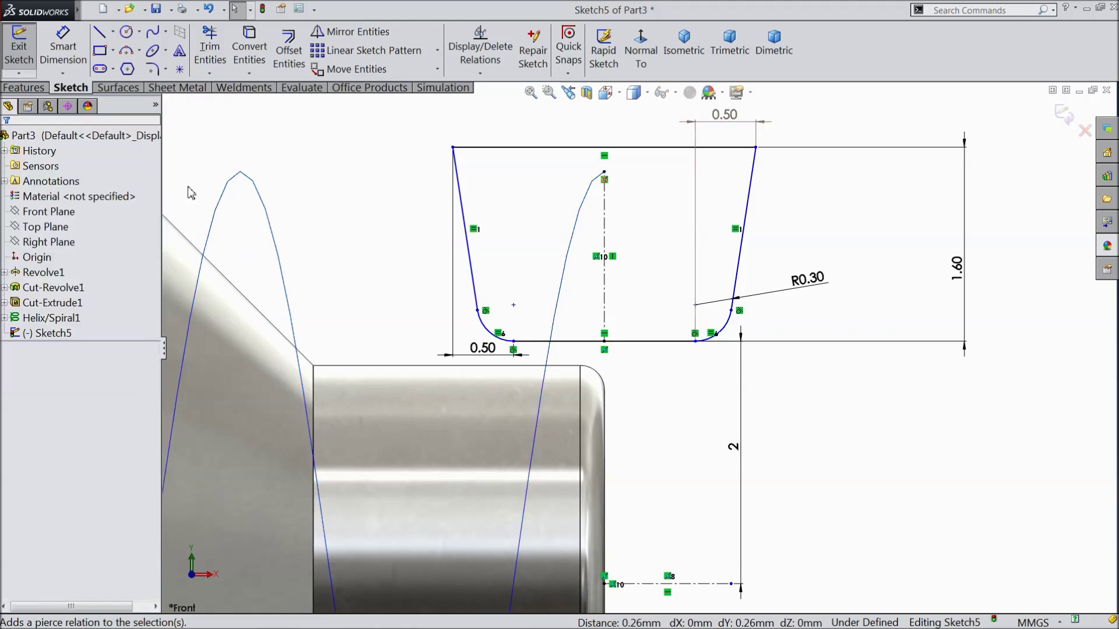
# Set the profile's top width to 2.99 mm and exit the sketch.
pyautogui.scroll(2, 540, 293)
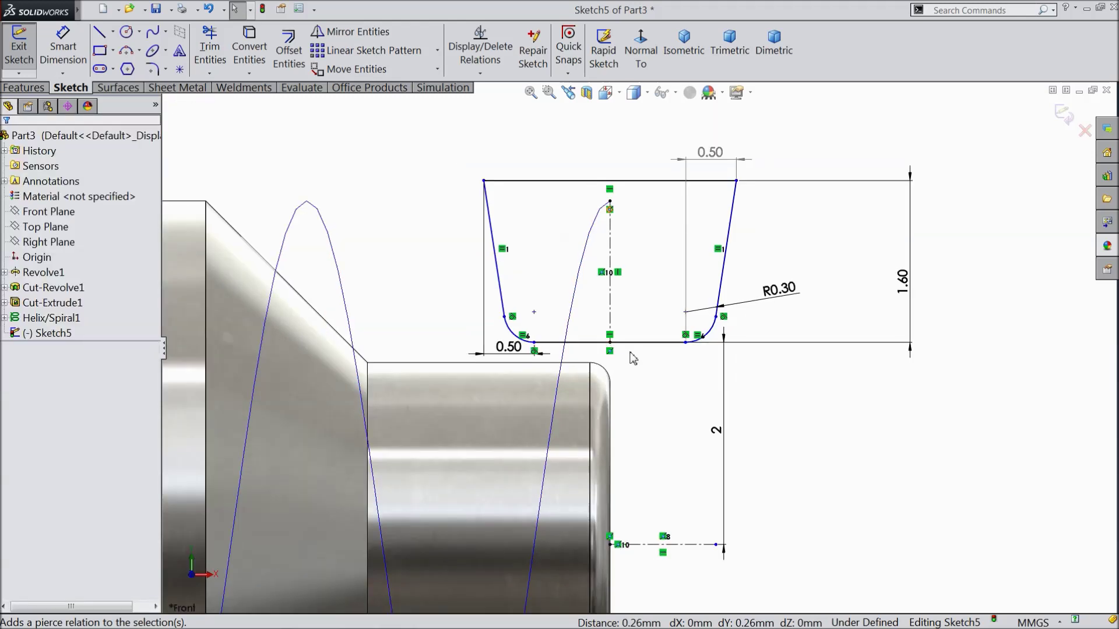
pyautogui.click(63, 48)
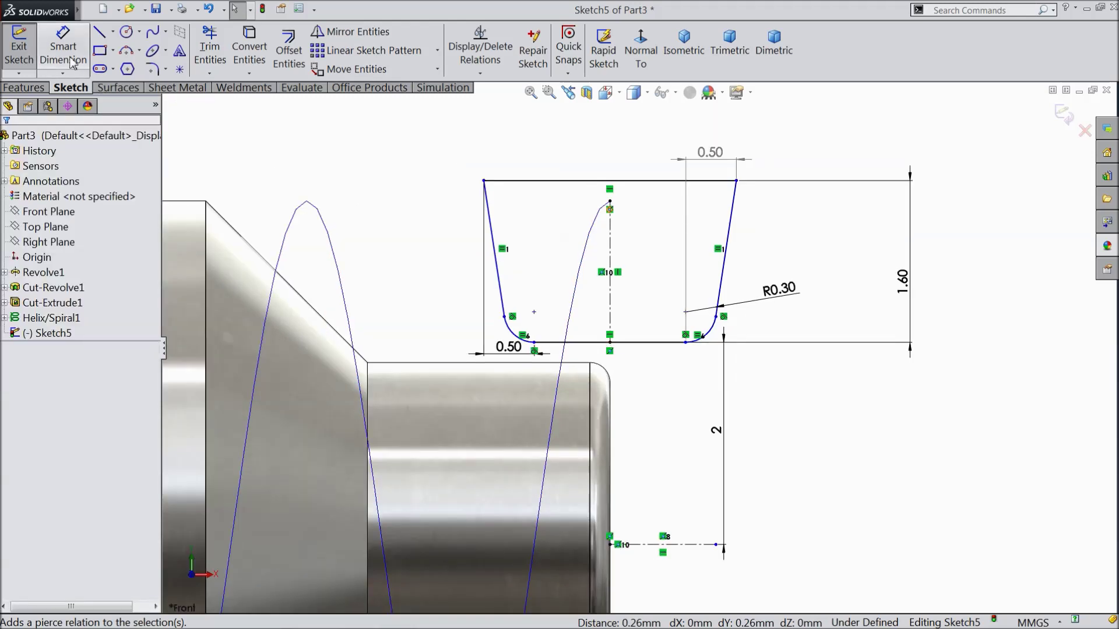
pyautogui.click(592, 185)
pyautogui.click(611, 134)
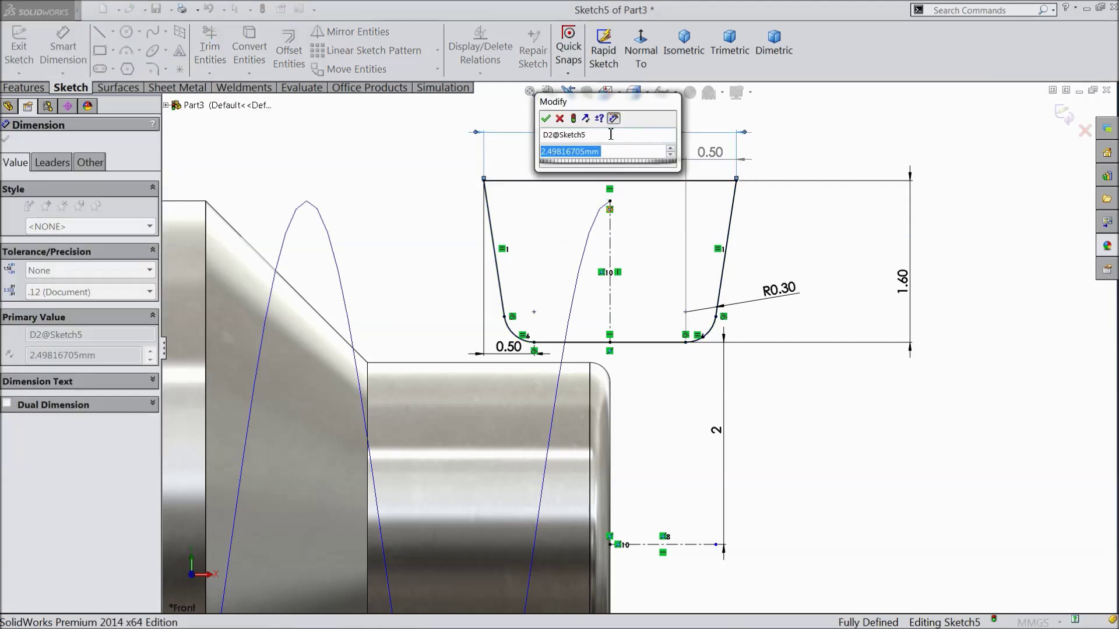
pyautogui.write('2')
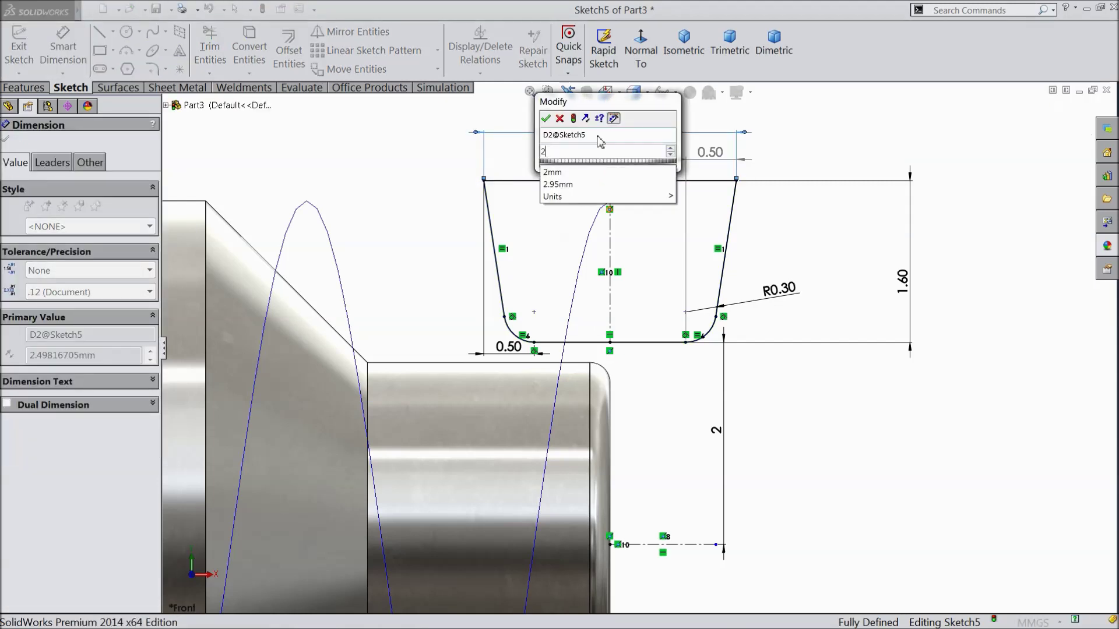
pyautogui.write('.99')
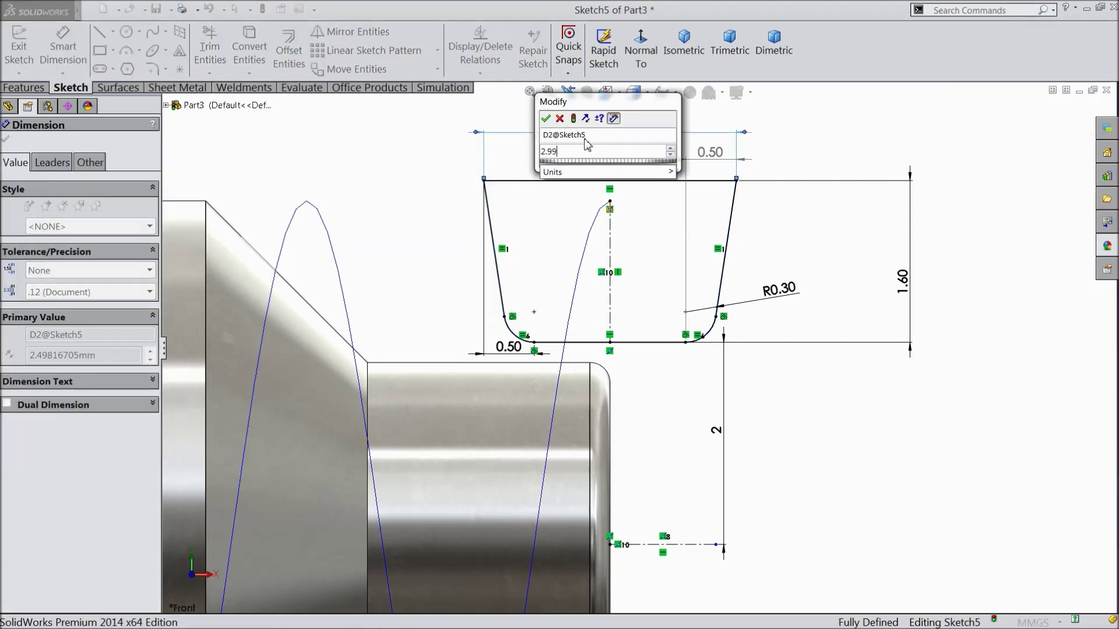
pyautogui.click(545, 120)
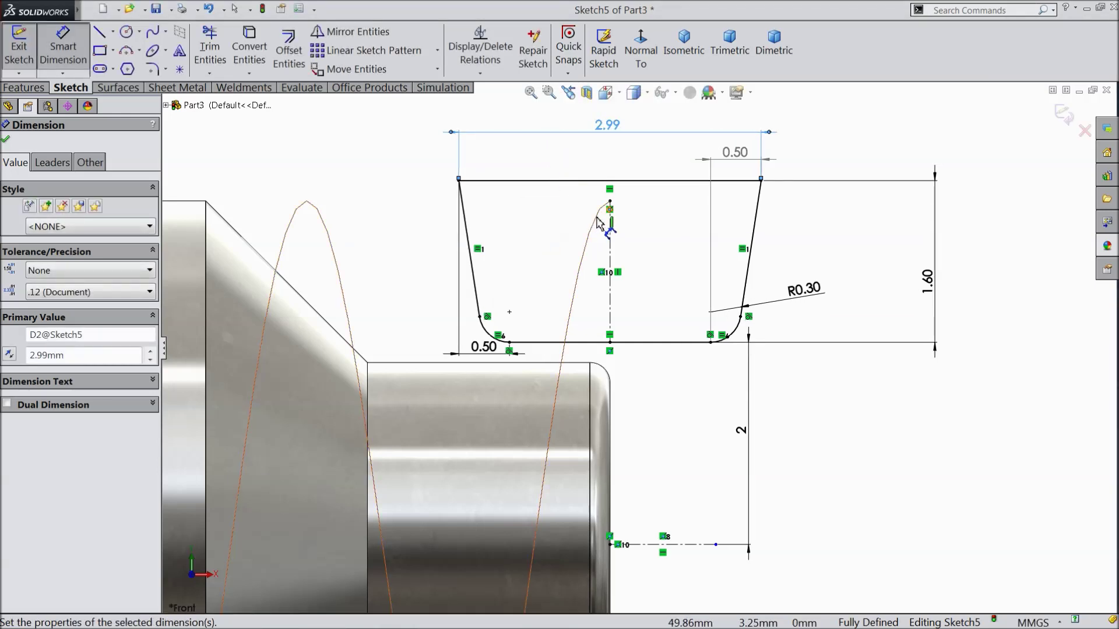
pyautogui.scroll(2, 635, 345)
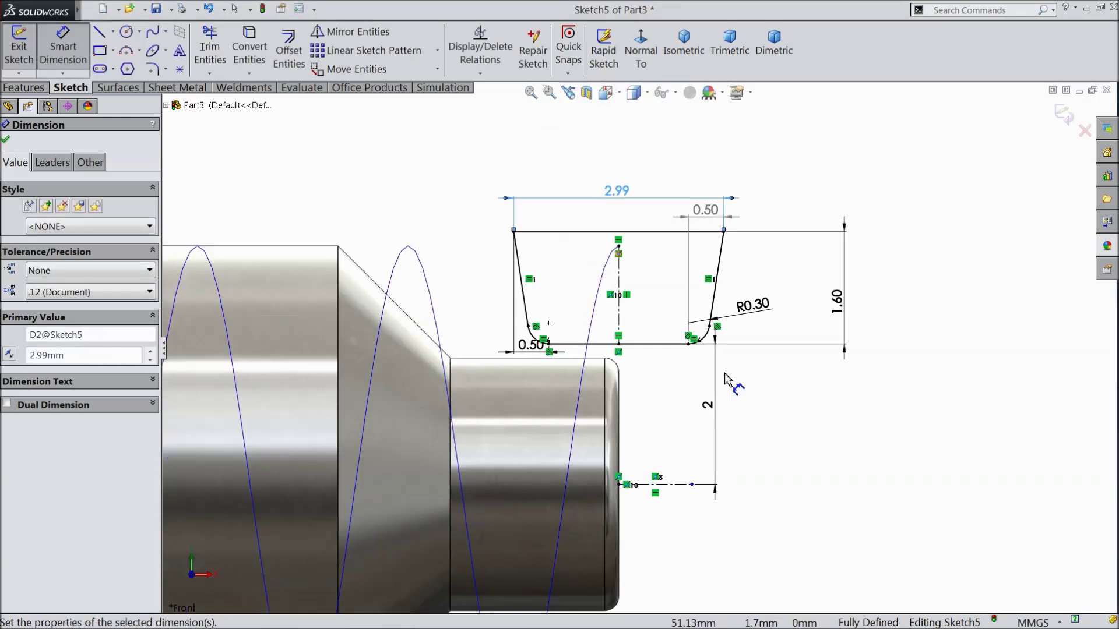
pyautogui.click(1063, 114)
# Create a Swept Cut with Sketch5 as profile and Helix/Spiral1 as path, then orbit to inspect it.
pyautogui.click(26, 88)
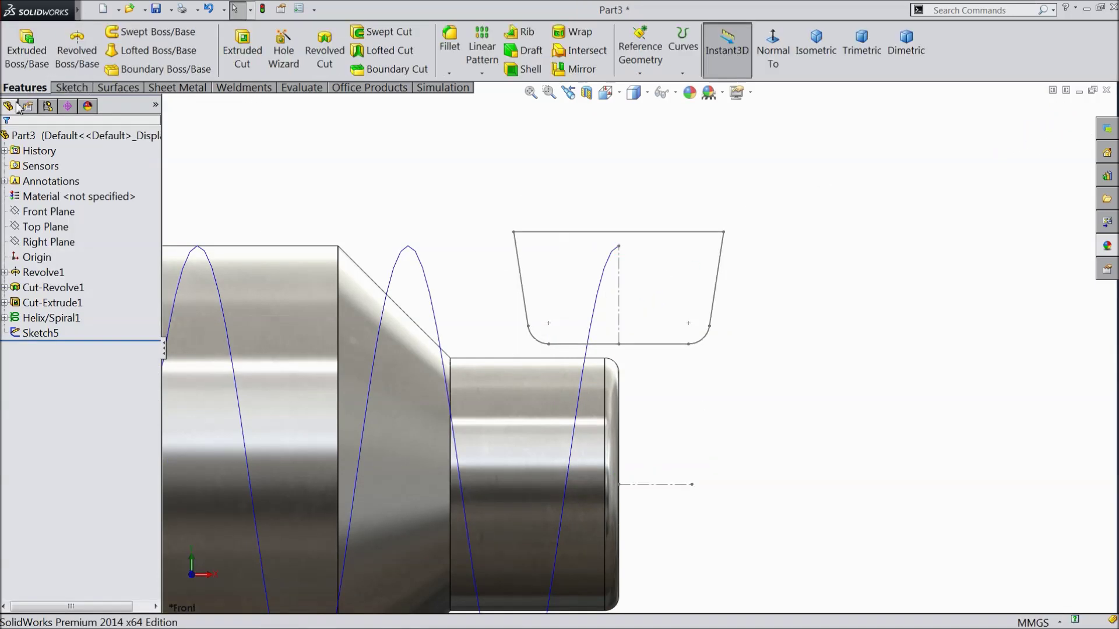
pyautogui.click(390, 34)
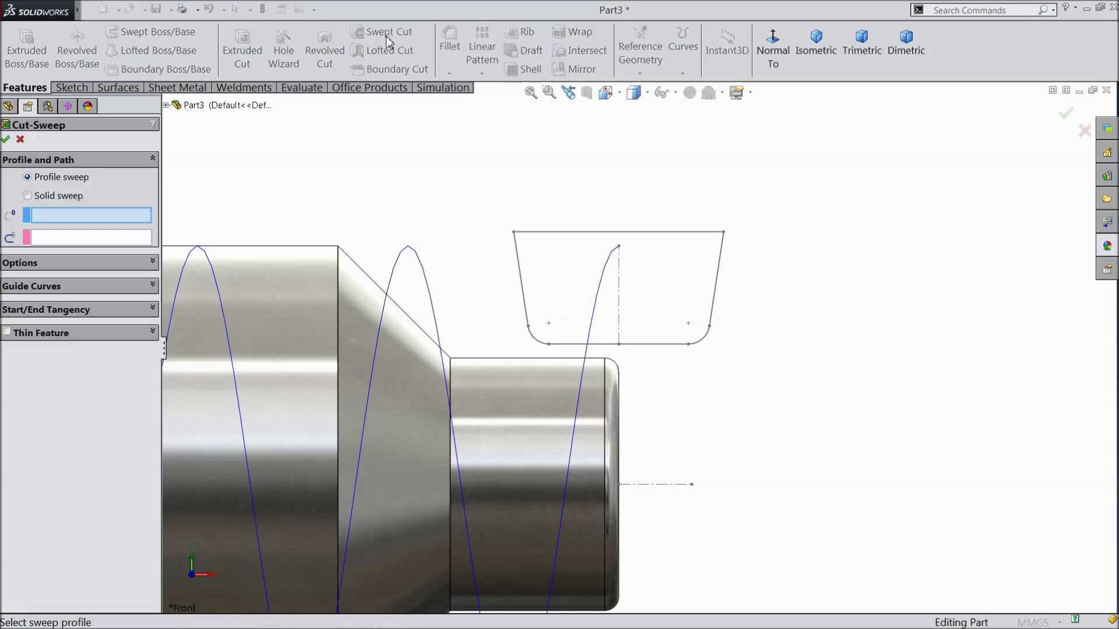
pyautogui.click(540, 232)
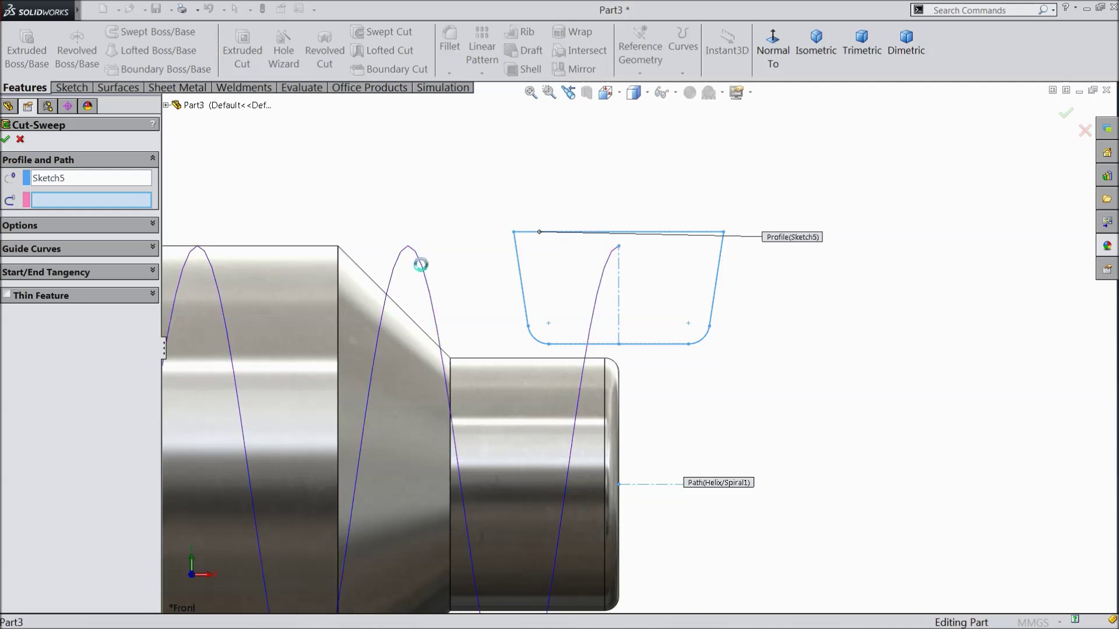
pyautogui.click(420, 262)
pyautogui.press('z')
pyautogui.press('f')
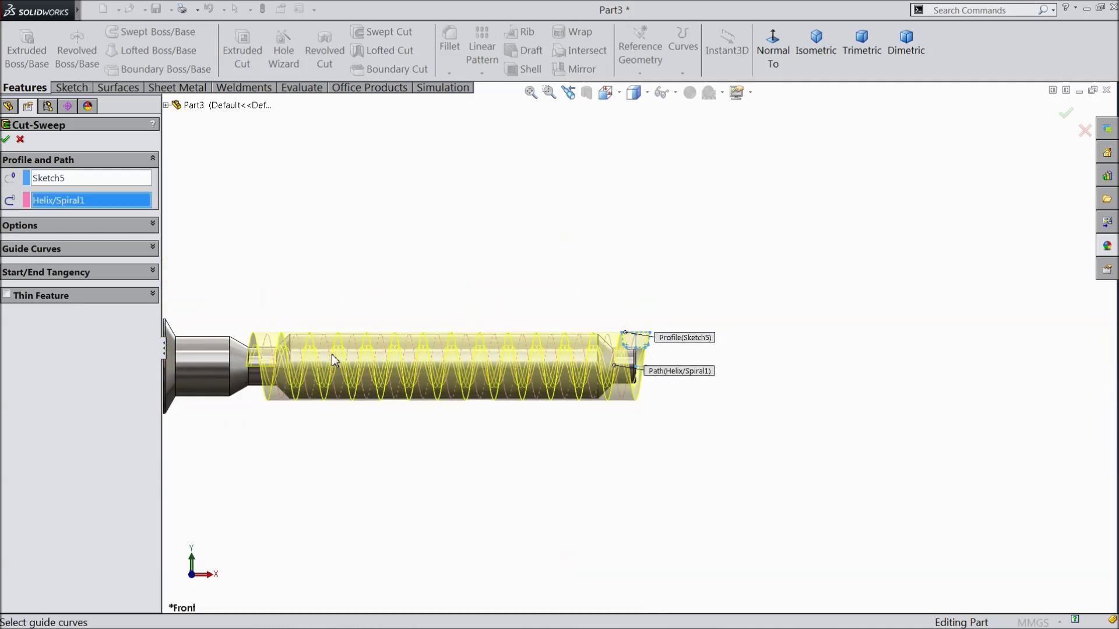
pyautogui.scroll(-2, 654, 352)
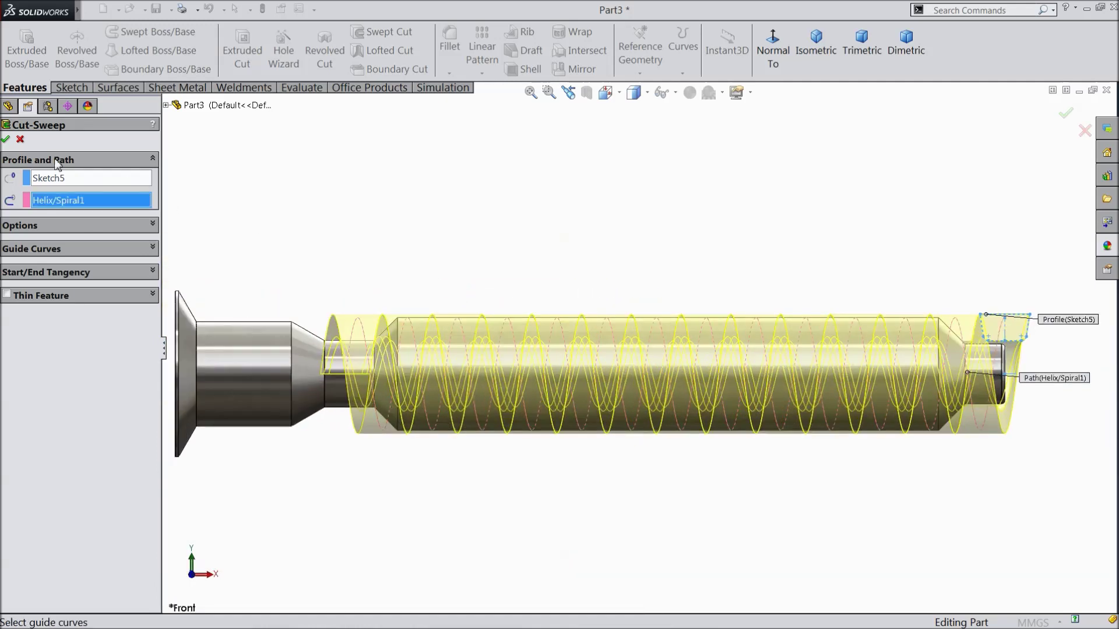
pyautogui.click(6, 140)
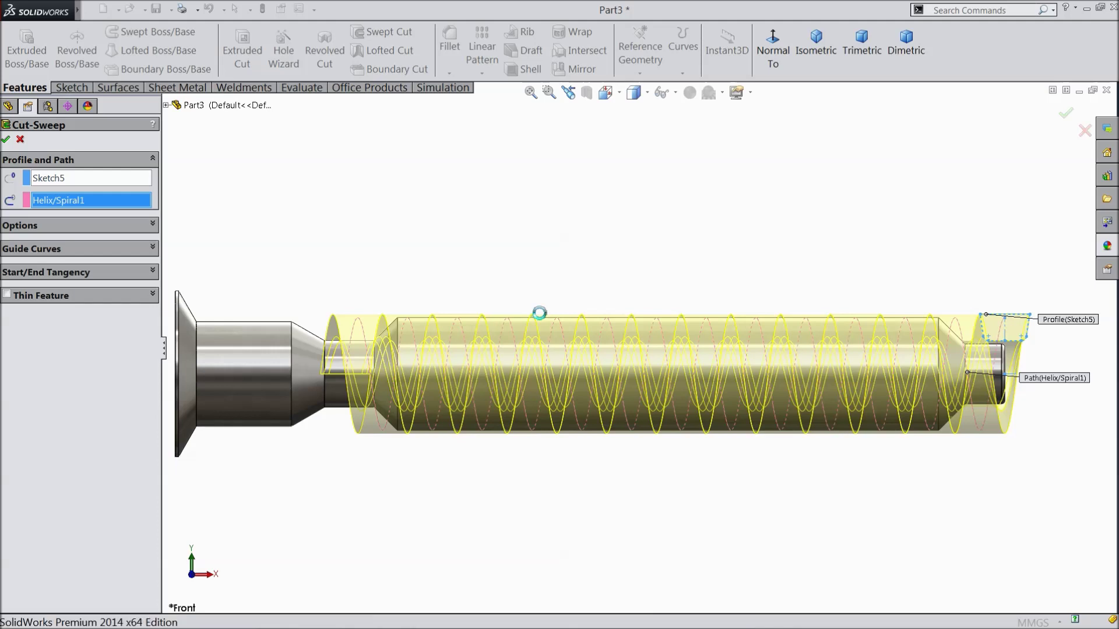
pyautogui.moveTo(544, 290); pyautogui.dragTo(568, 384, button='middle')
pyautogui.scroll(-3, 568, 384)
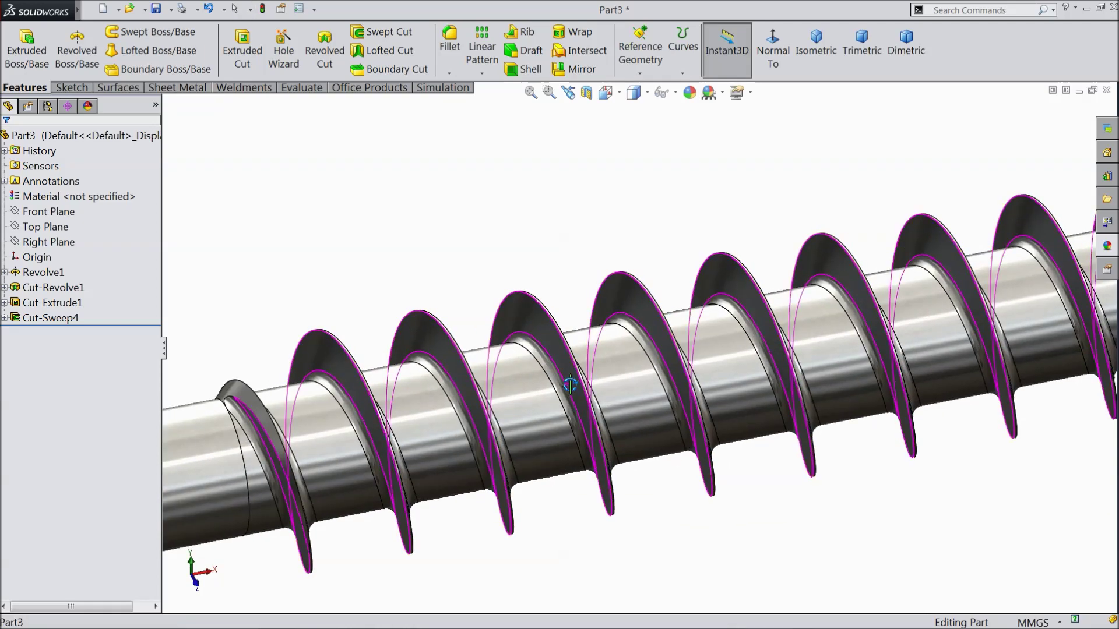
pyautogui.scroll(-2, 594, 373)
pyautogui.scroll(5, 573, 257)
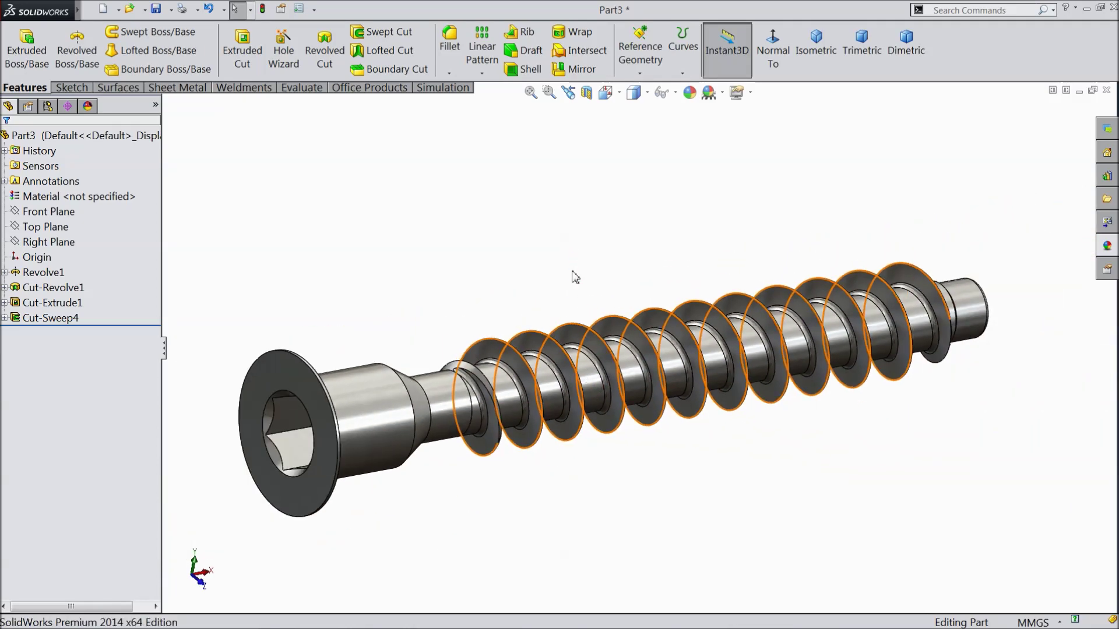
pyautogui.moveTo(577, 256); pyautogui.dragTo(579, 225, button='middle')
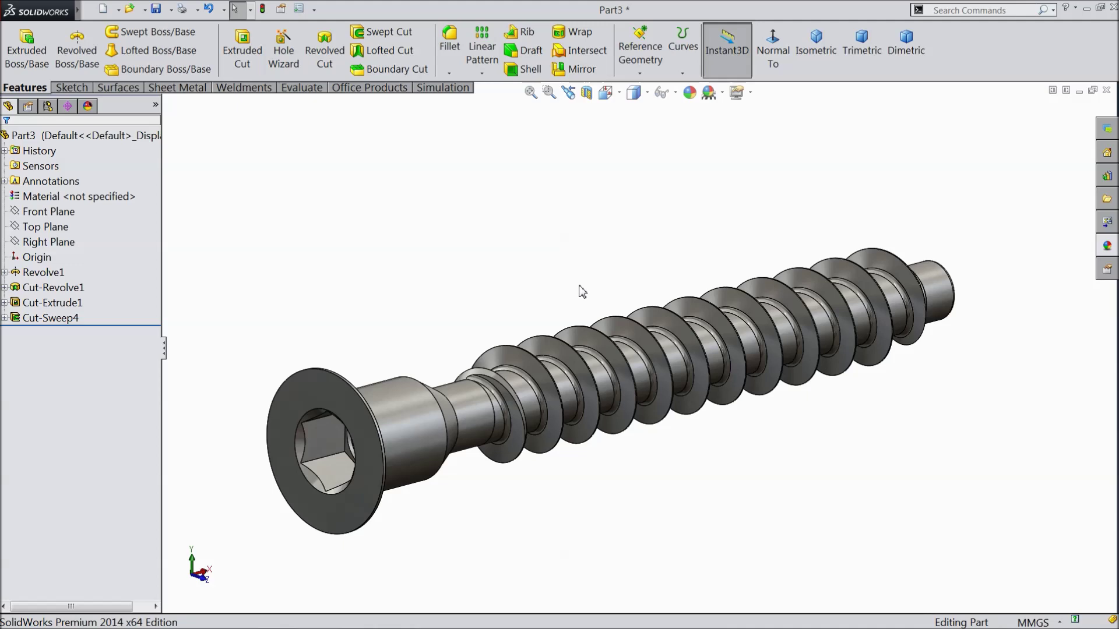
pyautogui.scroll(-2, 580, 309)
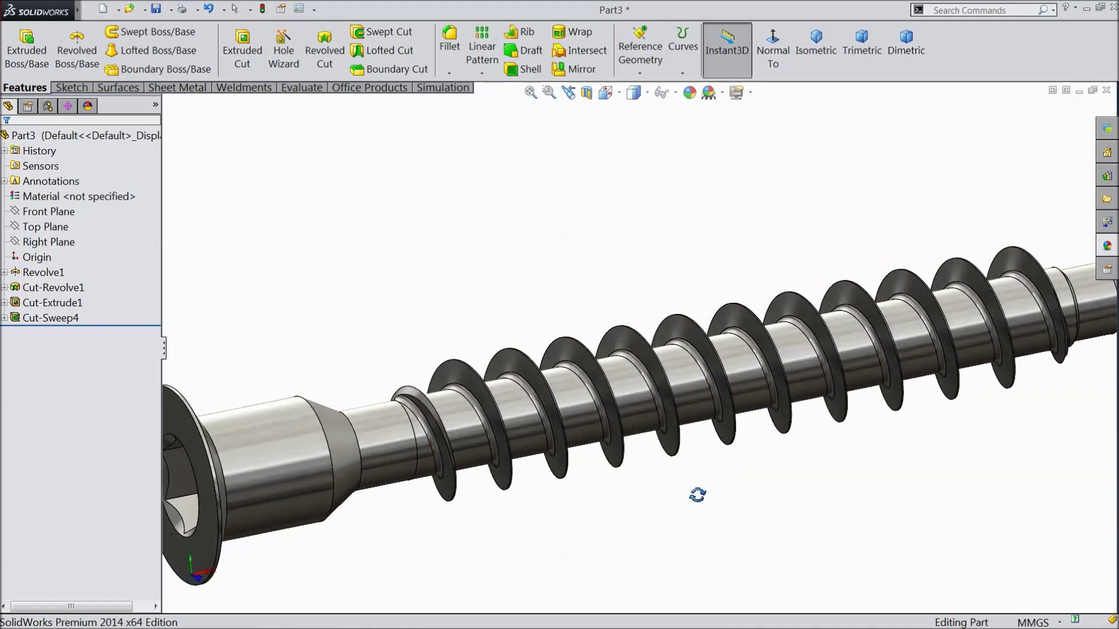